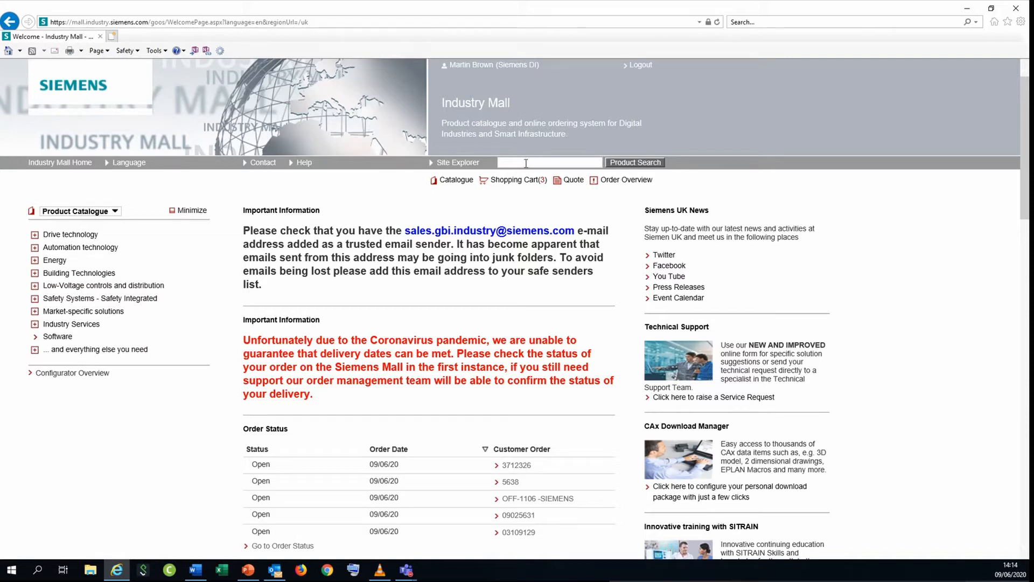
Step: Open the Low-Voltage controls and distribution catalogue category and list its available configurators
mouse_move(620, 188)
click(67, 291)
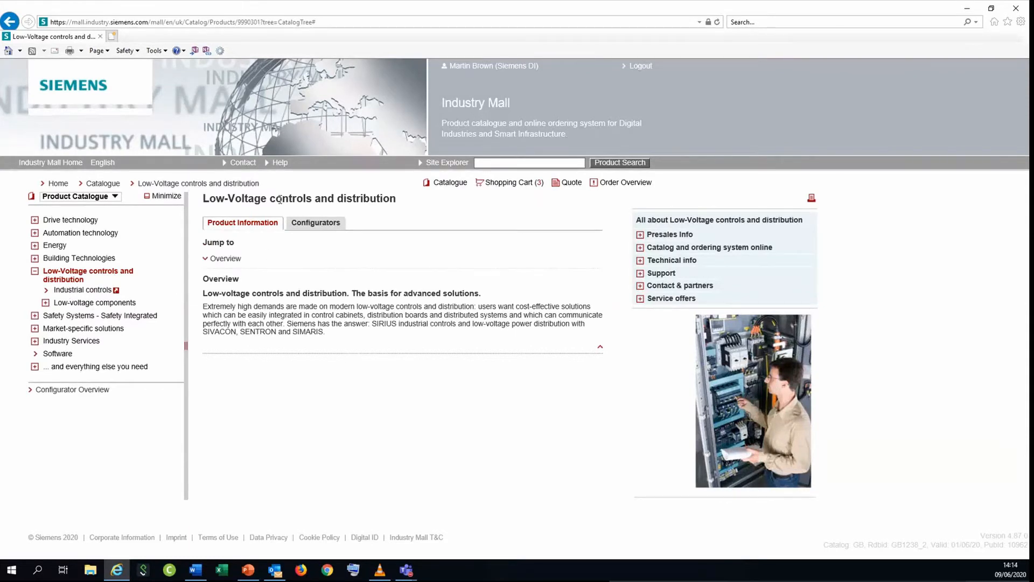
click(307, 222)
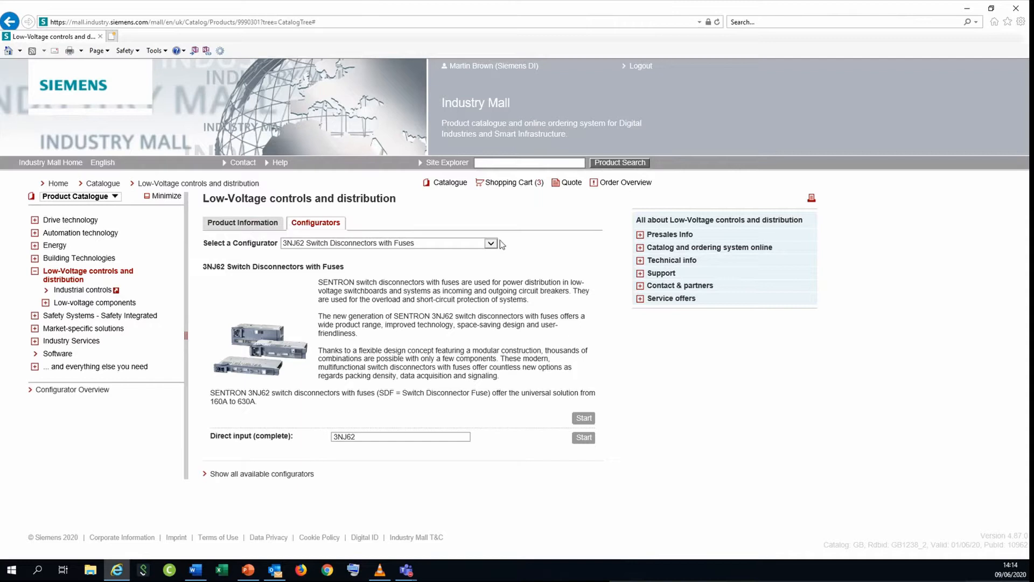
click(491, 244)
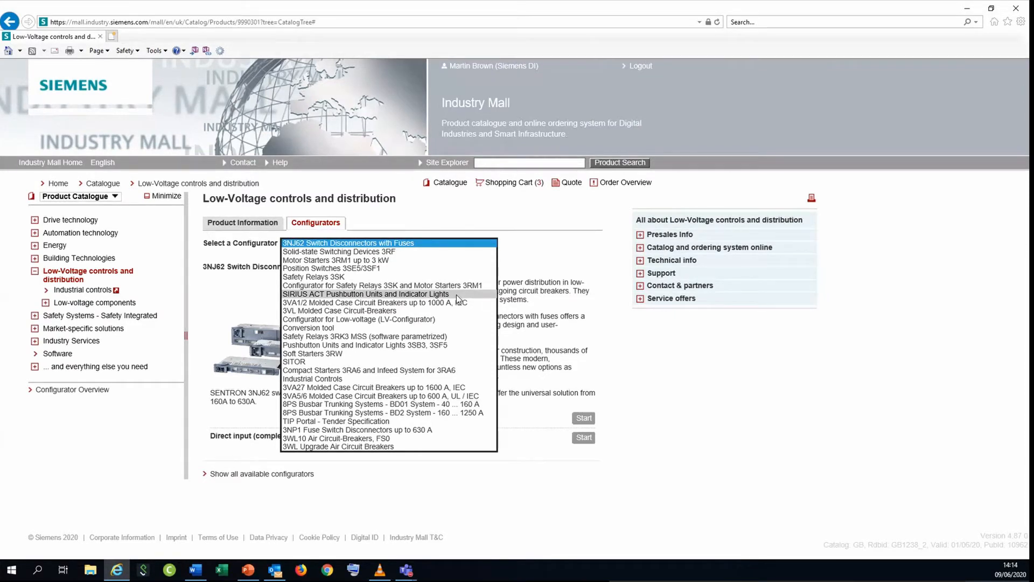
Step: Open the SIRIUS ACT pushbuttons and indicator lights category within Commanding and signaling devices of the Industrial controls catalogue
click(79, 293)
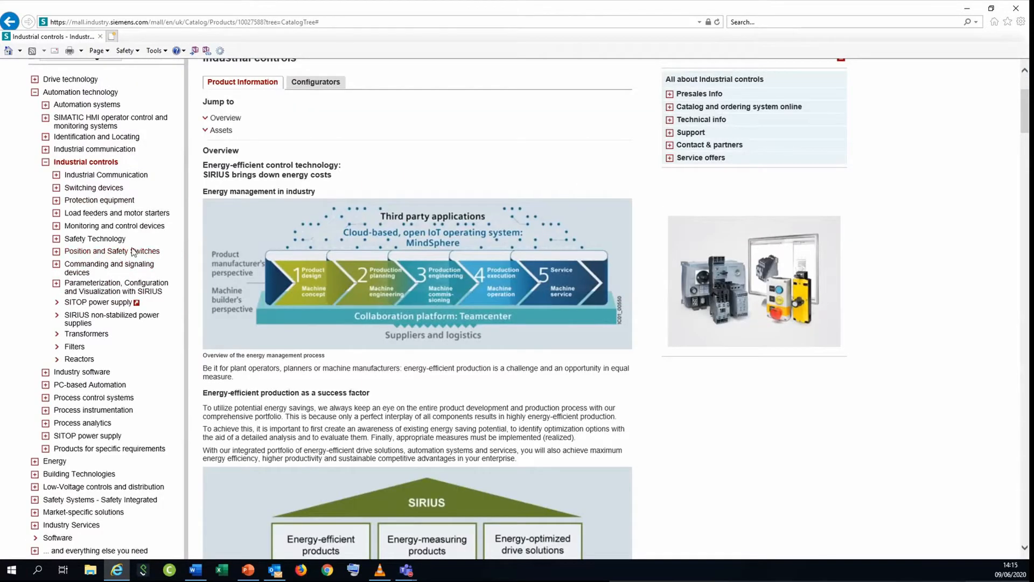
click(118, 268)
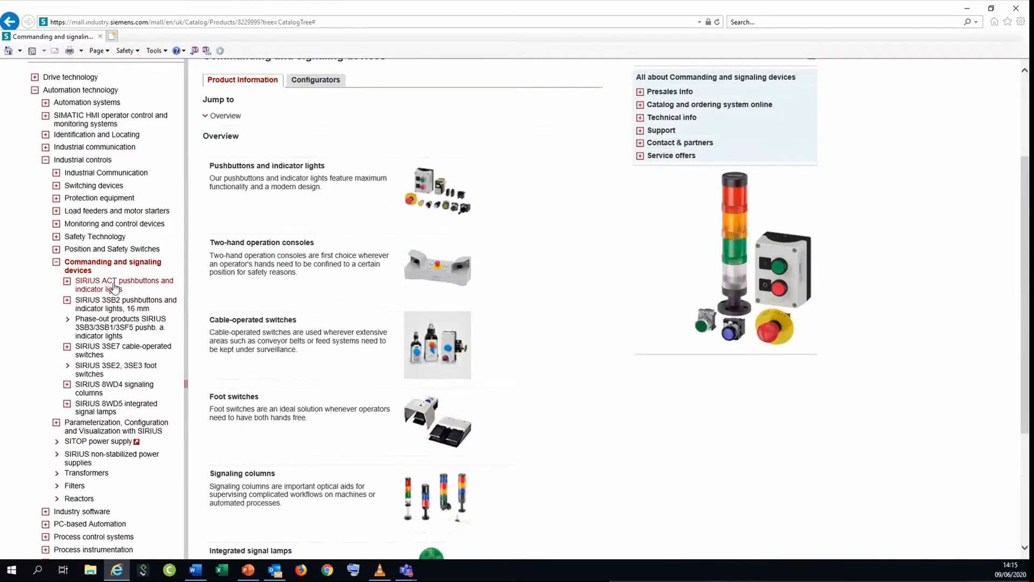
click(134, 286)
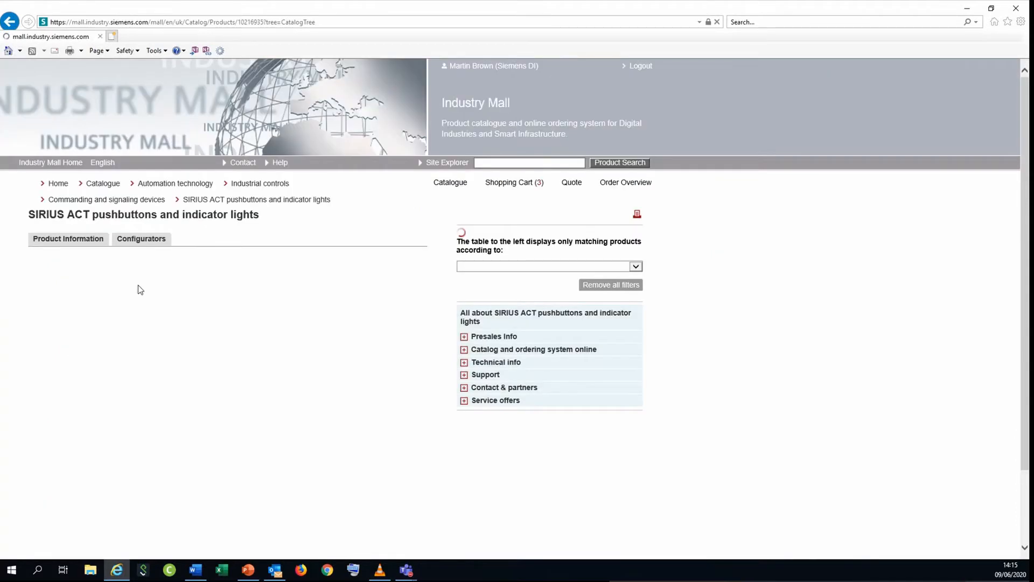
Step: Launch the SIRIUS ACT configurator through the configurator link in the product page's More information section
scroll(421, 257, down, 1)
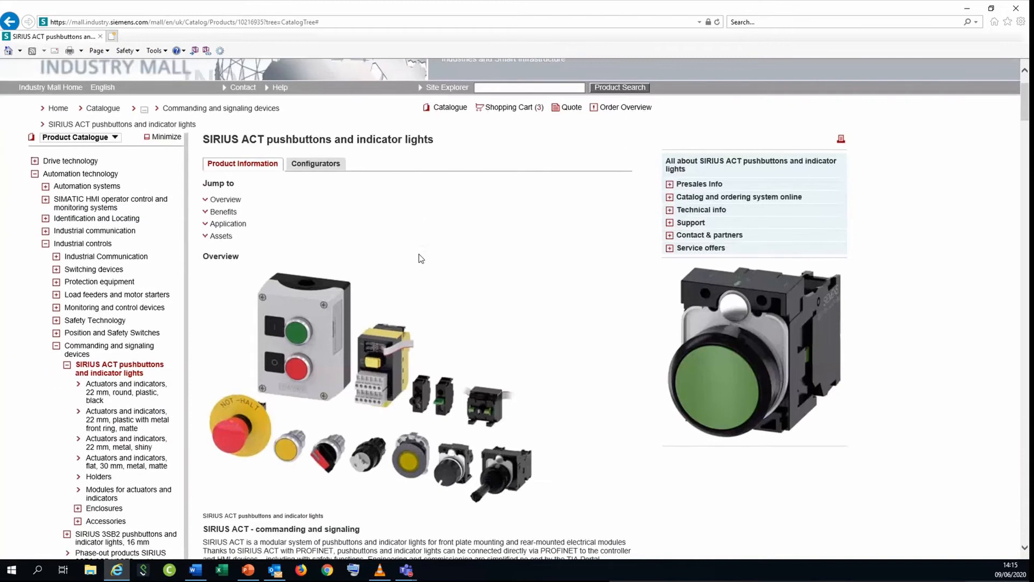
scroll(420, 257, down, 3)
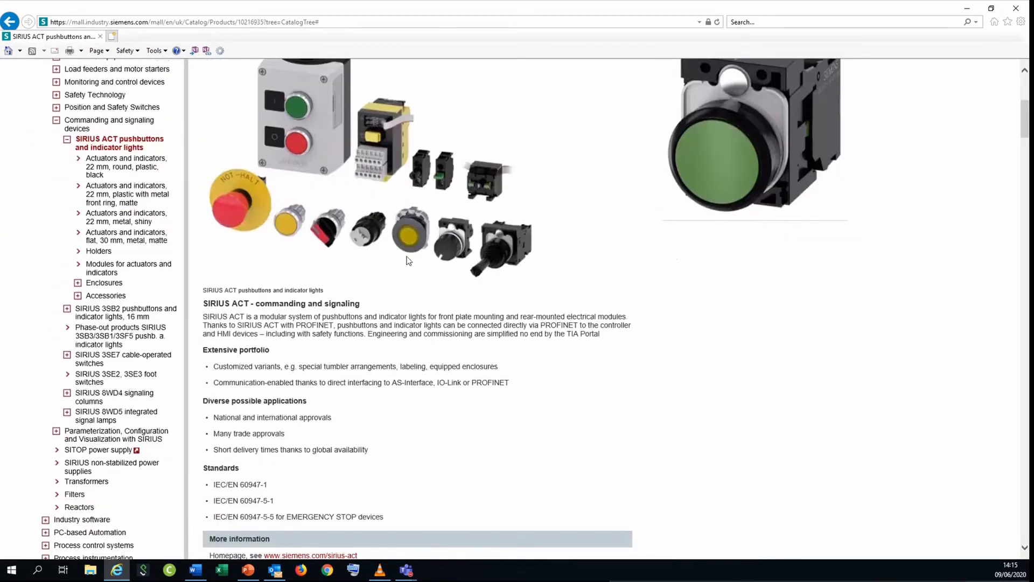
scroll(409, 261, down, 4)
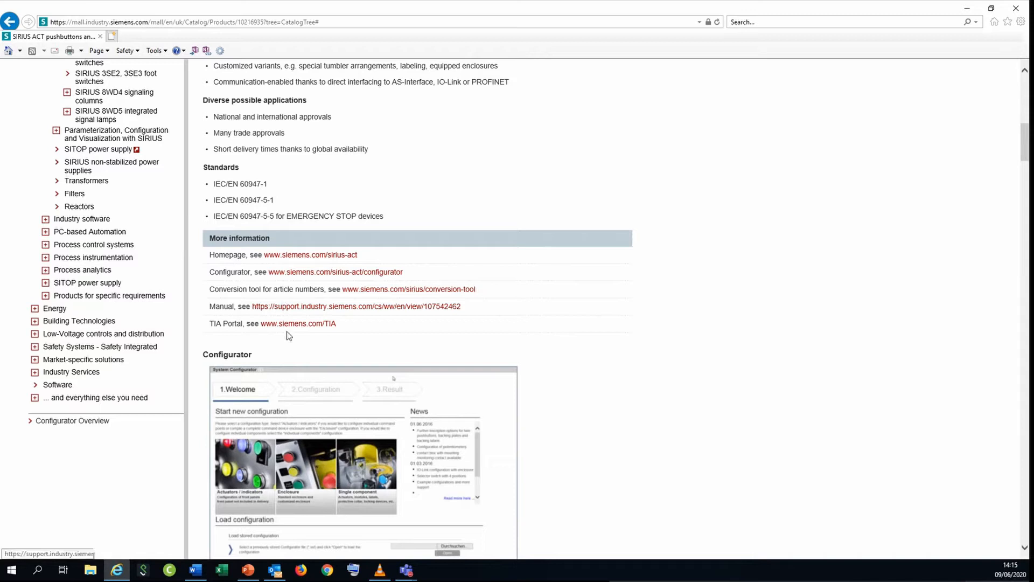
click(355, 273)
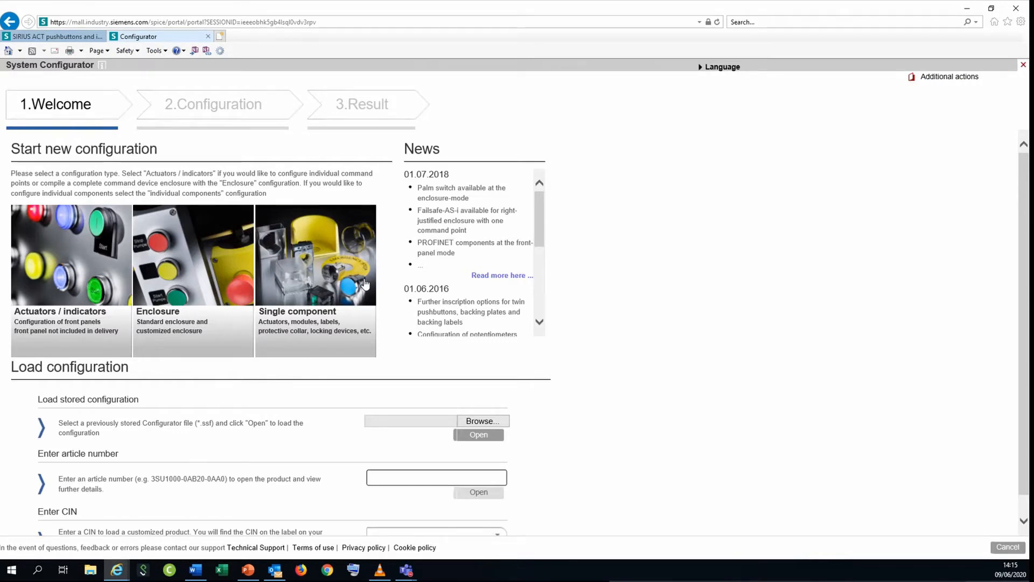
Step: Examine the configurator's welcome page, covering the news entries and the options for loading a configuration by file, article number or CIN
click(477, 391)
scroll(541, 217, down, 5)
scroll(547, 253, up, 3)
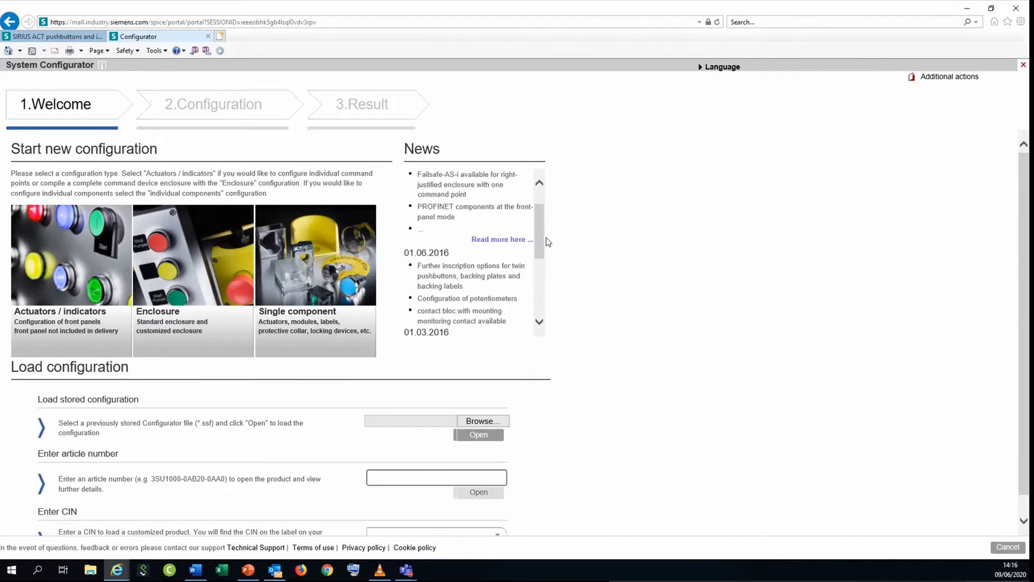
scroll(545, 243, up, 2)
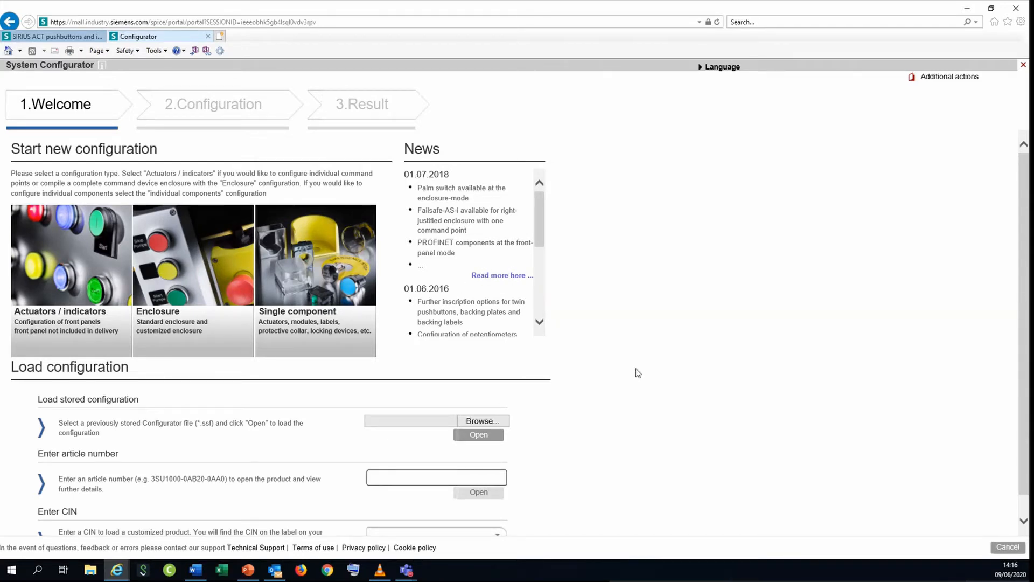
scroll(638, 373, down, 1)
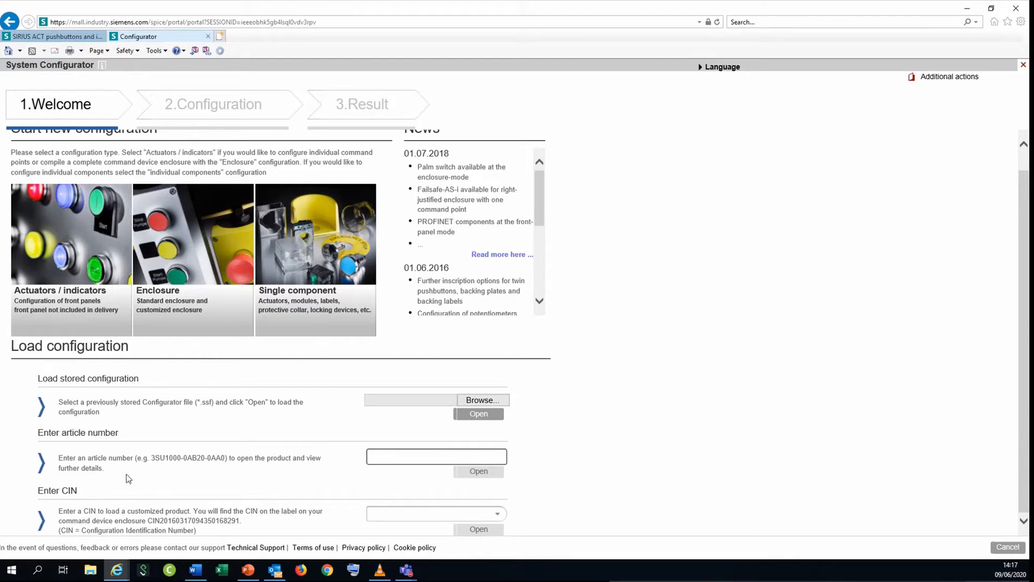
click(439, 457)
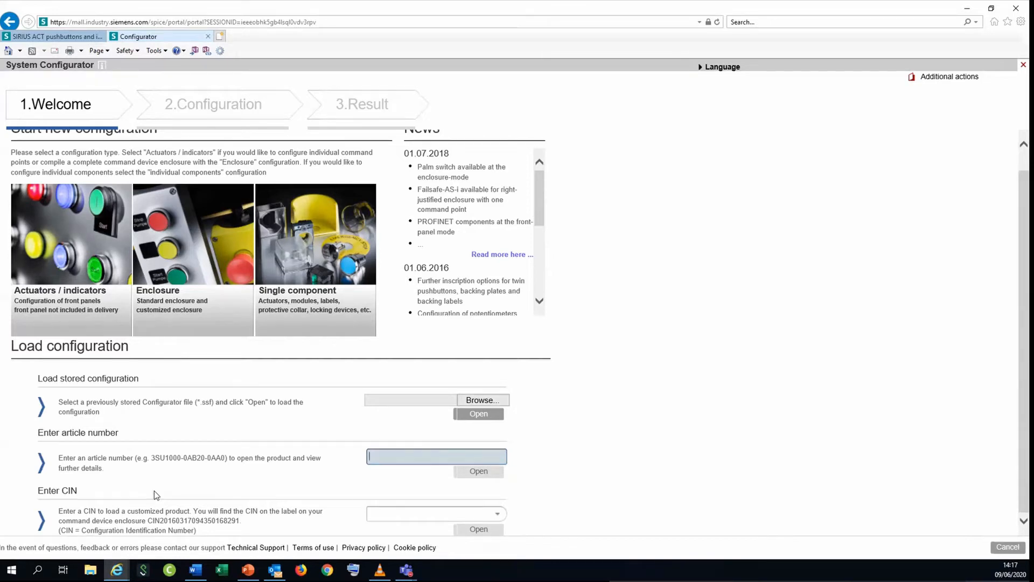
click(462, 517)
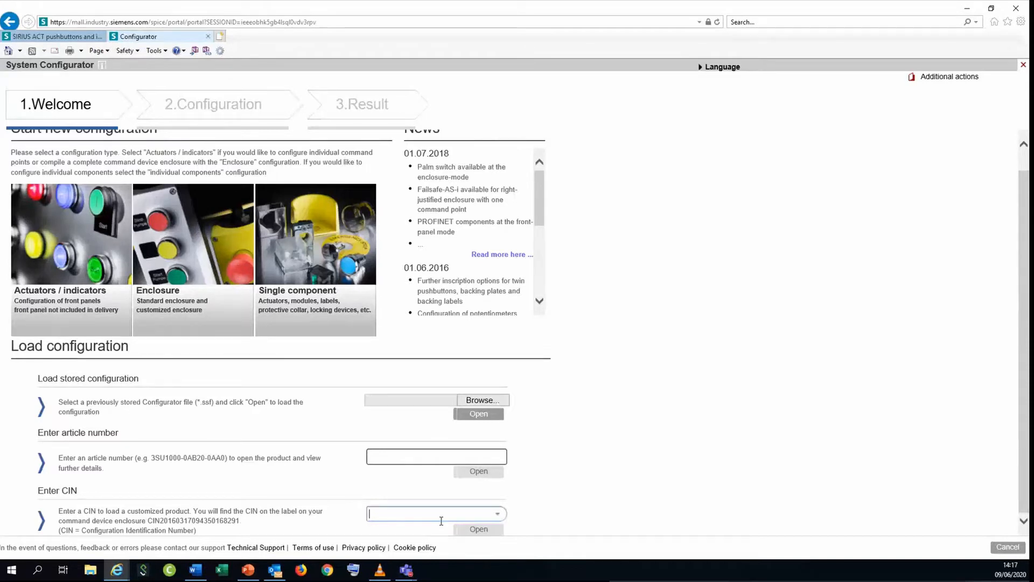
click(374, 514)
Step: Start a new Enclosure configuration and accept the preset default settings
click(187, 246)
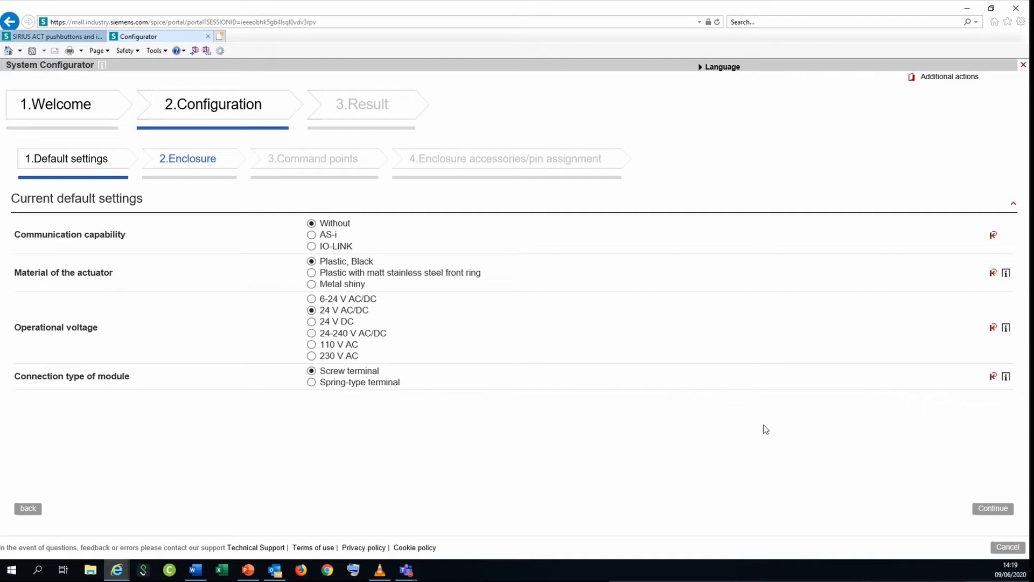
click(983, 509)
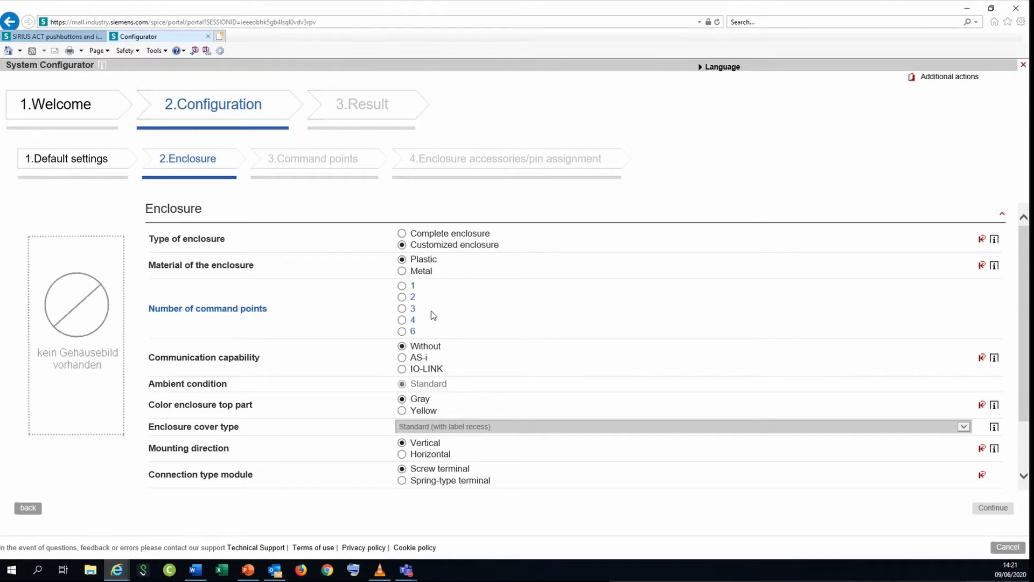
Step: Try a yellow top part on an enclosure with one command point, and try a gray enclosure with two command points
click(403, 289)
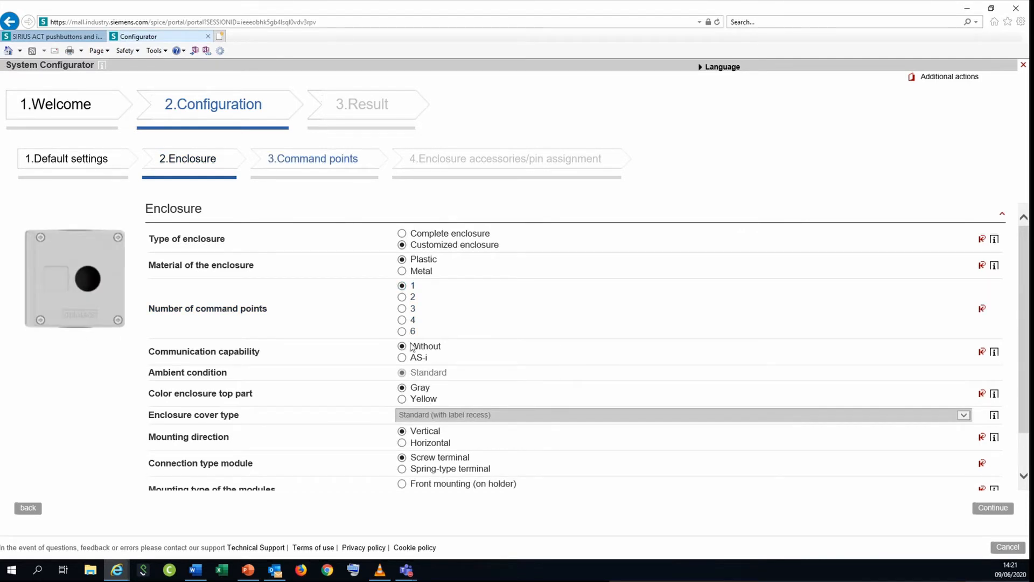
click(407, 400)
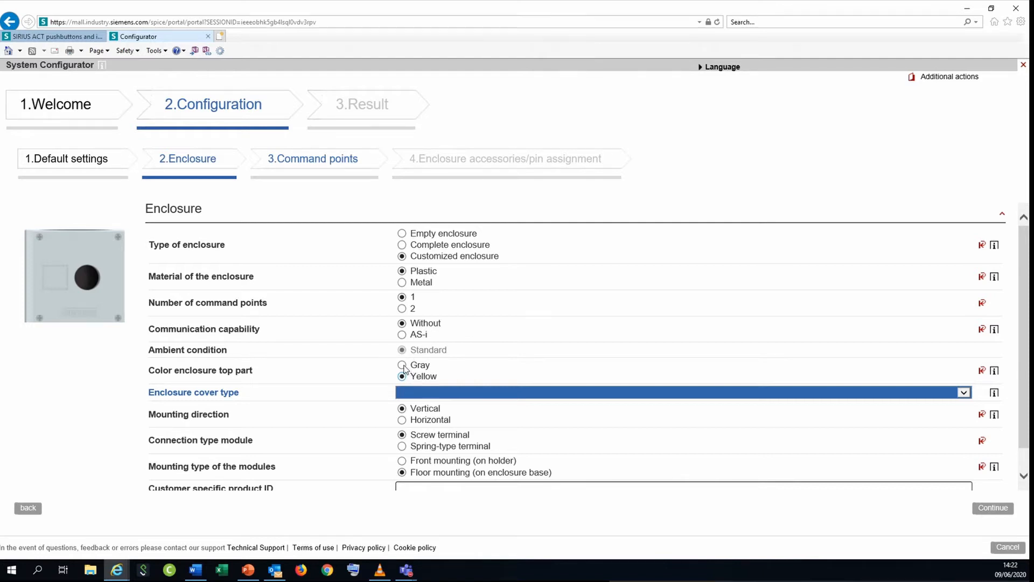
click(403, 366)
click(404, 298)
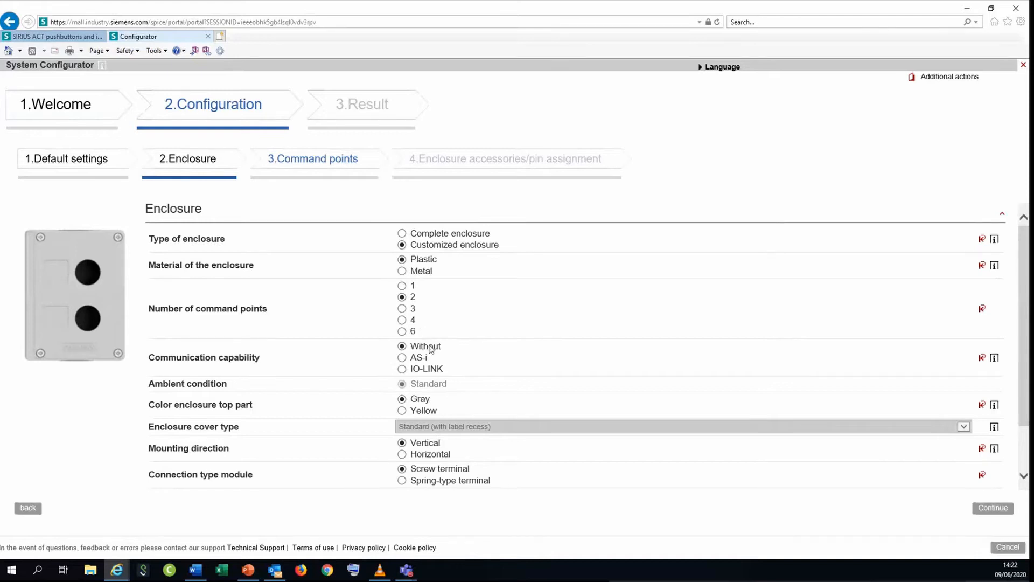
Step: Set the customized plastic enclosure to 3 command points, review its remaining options and proceed to the command point configuration
click(408, 311)
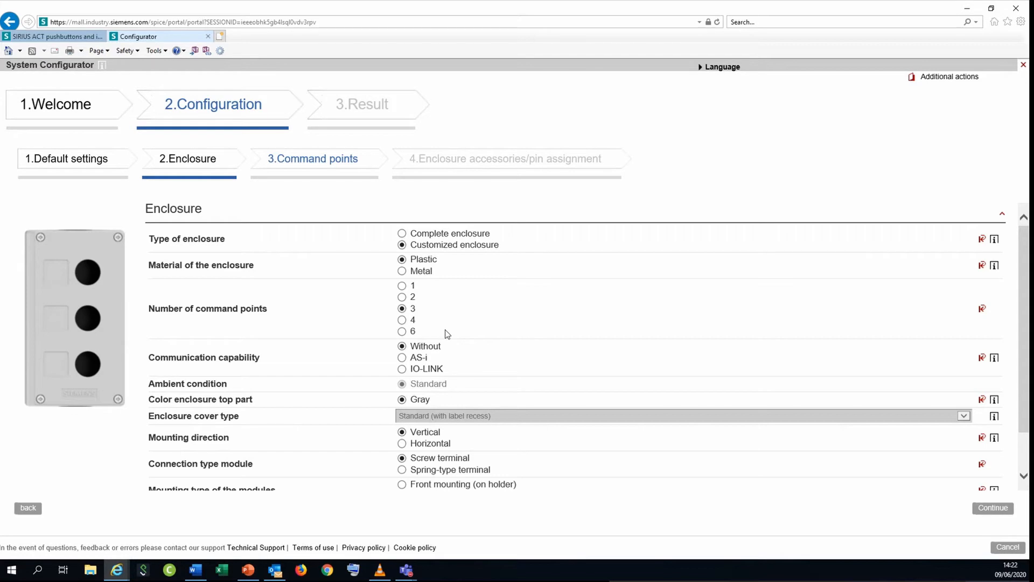
scroll(552, 382, down, 2)
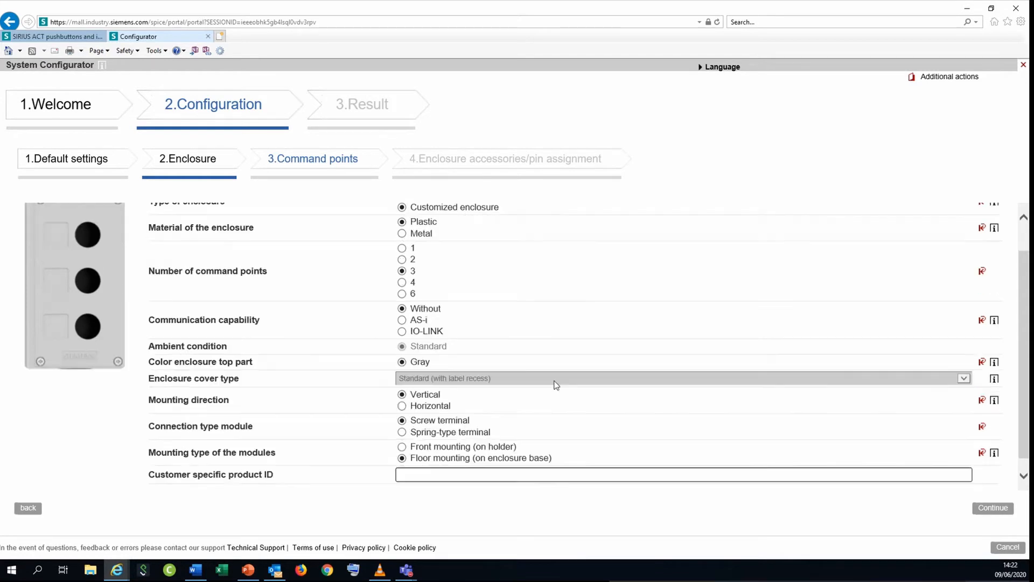
scroll(556, 383, up, 2)
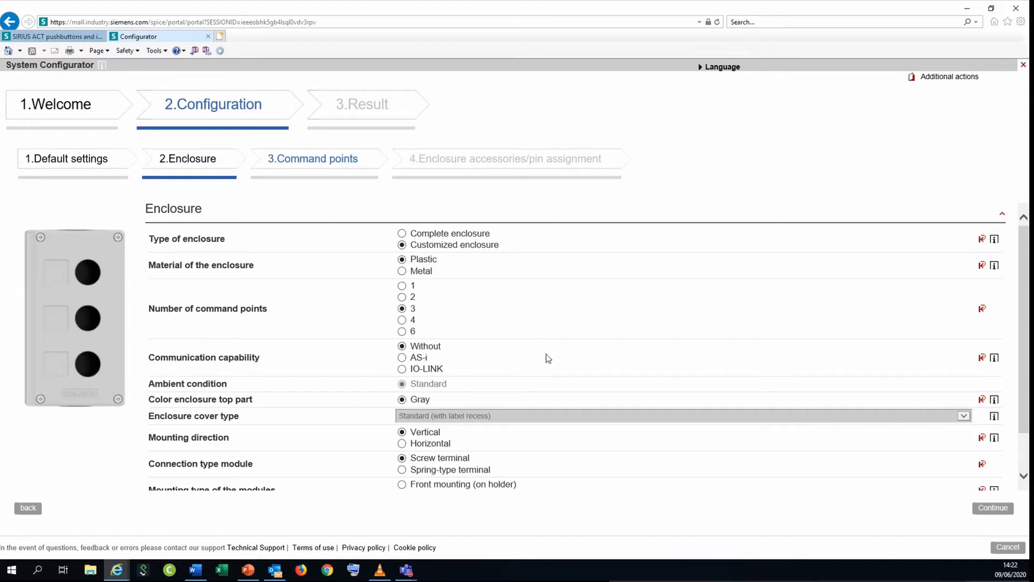
scroll(548, 358, down, 1)
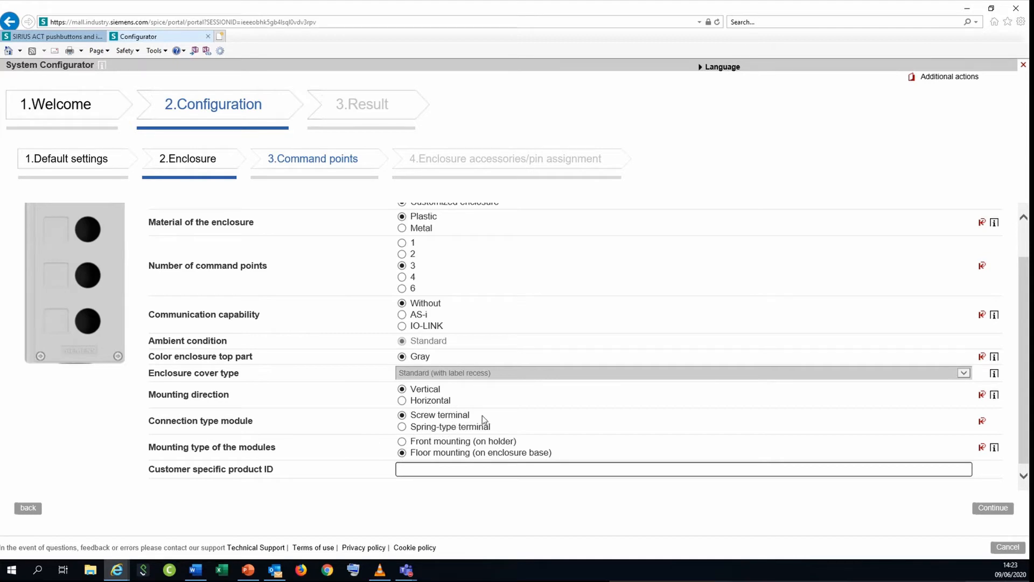
scroll(470, 452, down, 1)
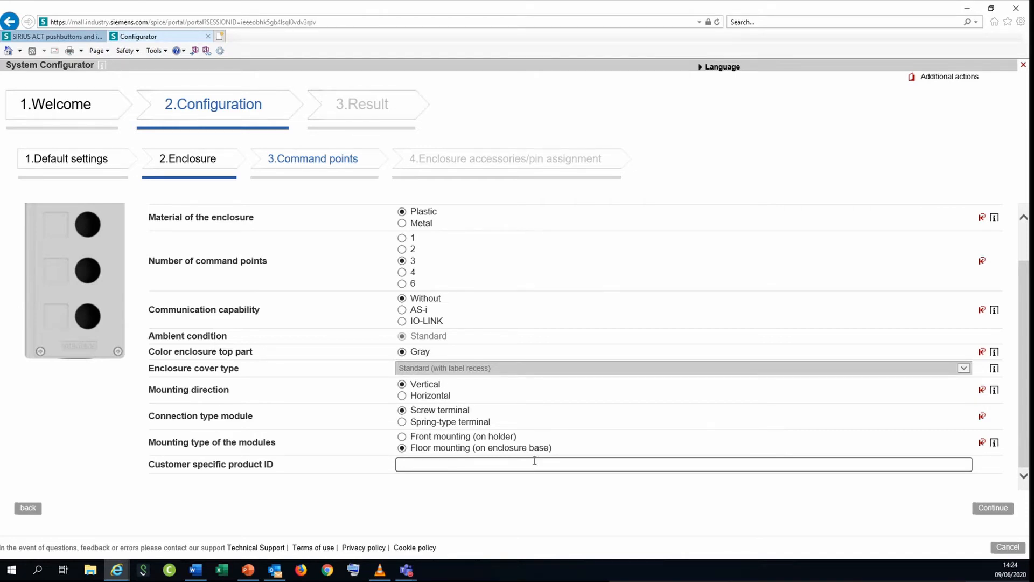
click(995, 506)
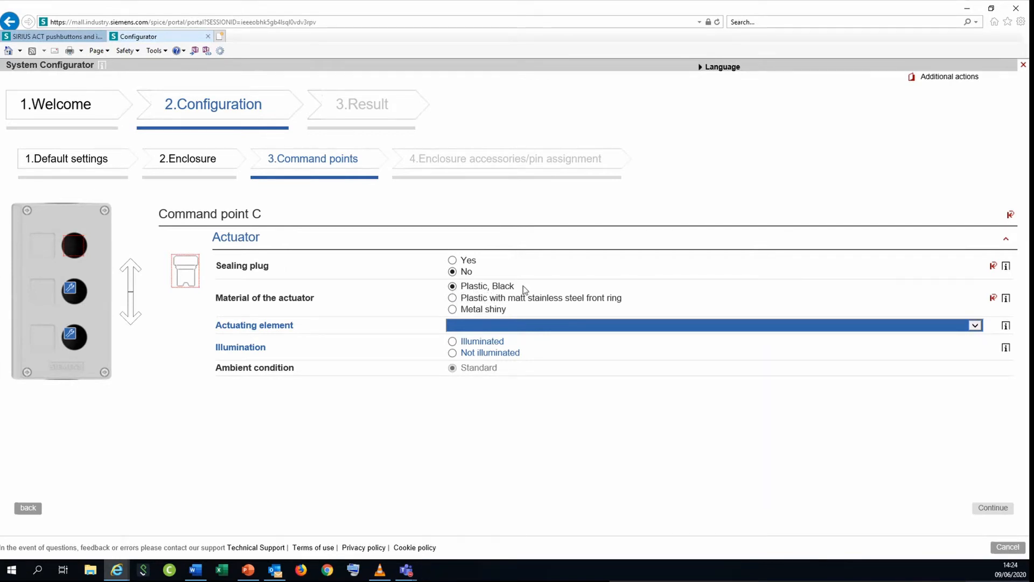
Step: Set the actuating element of command point C to a Pushbutton that is not illuminated
click(471, 325)
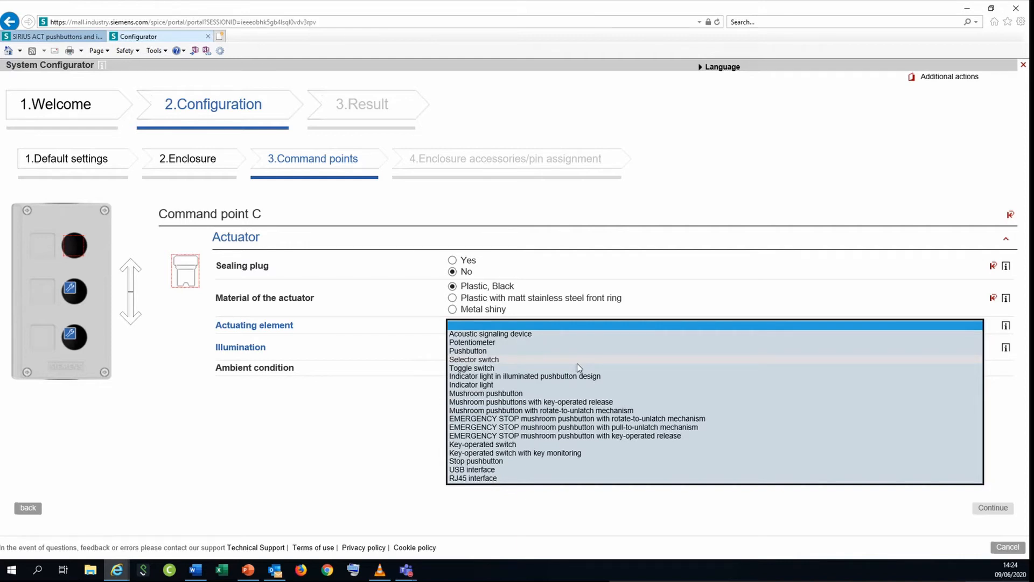
click(549, 352)
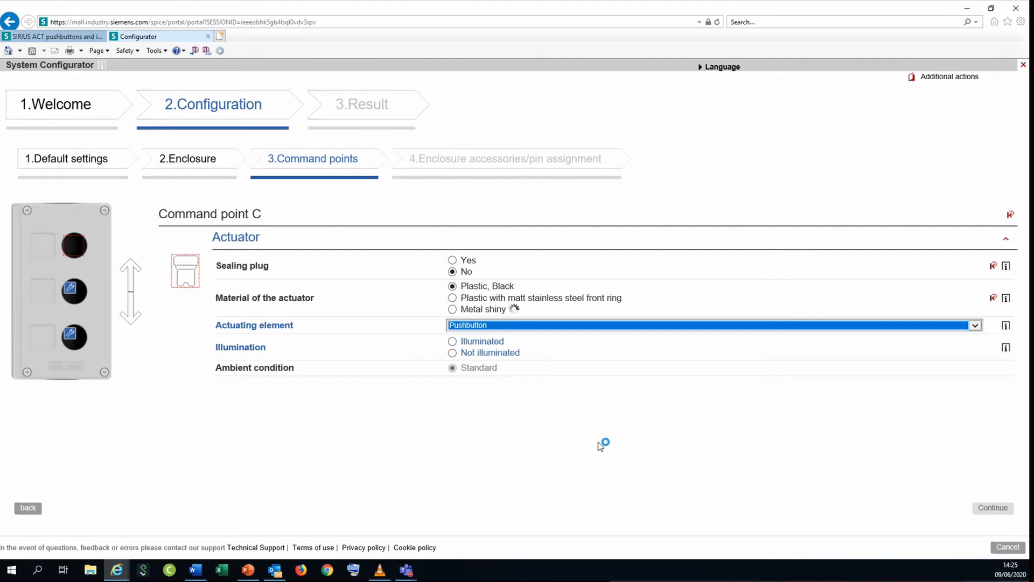
click(479, 355)
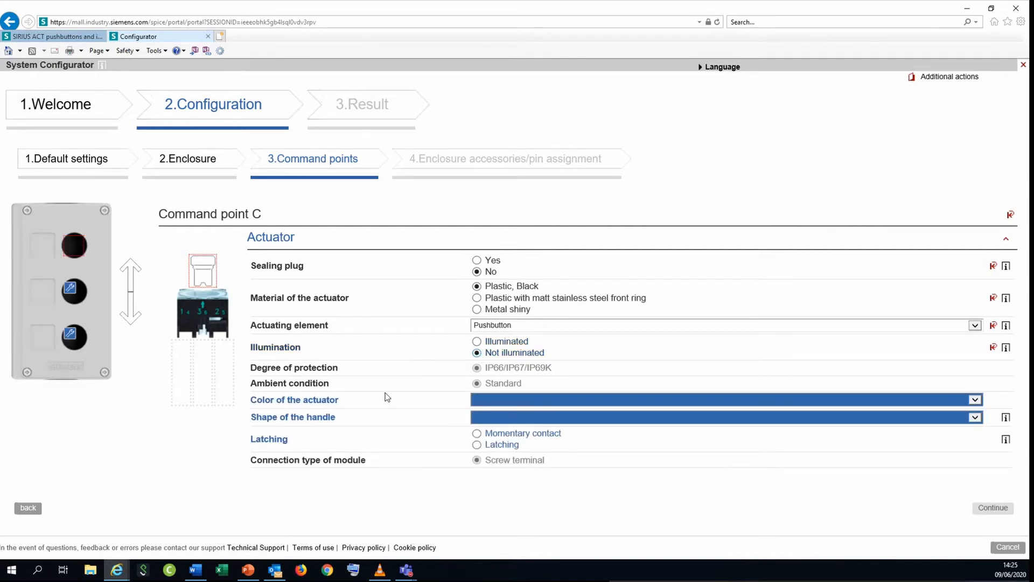
Step: Give the pushbutton of command point C the color Green, the handle shape "Button, flat" and momentary contact operation
click(506, 401)
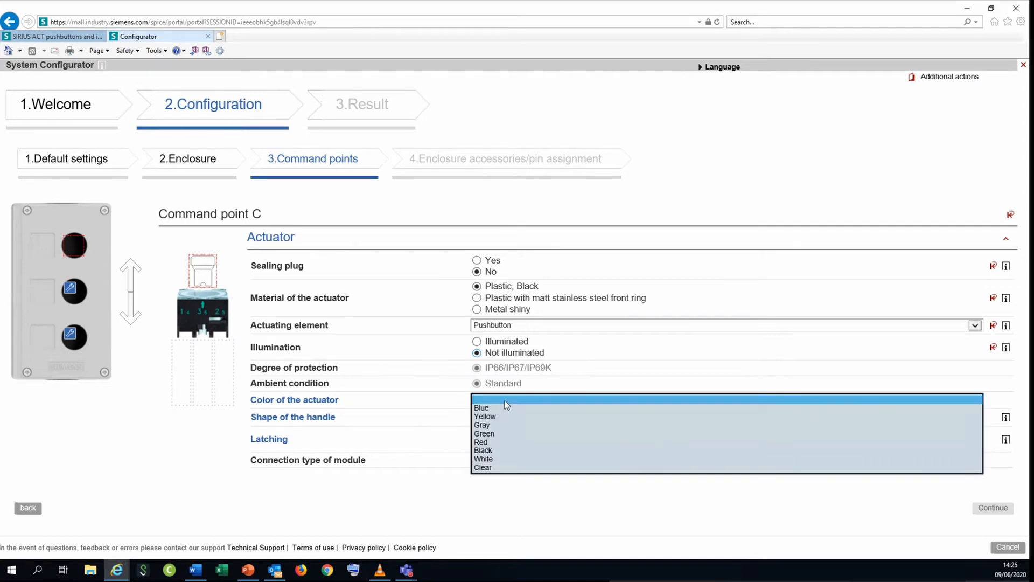
click(502, 434)
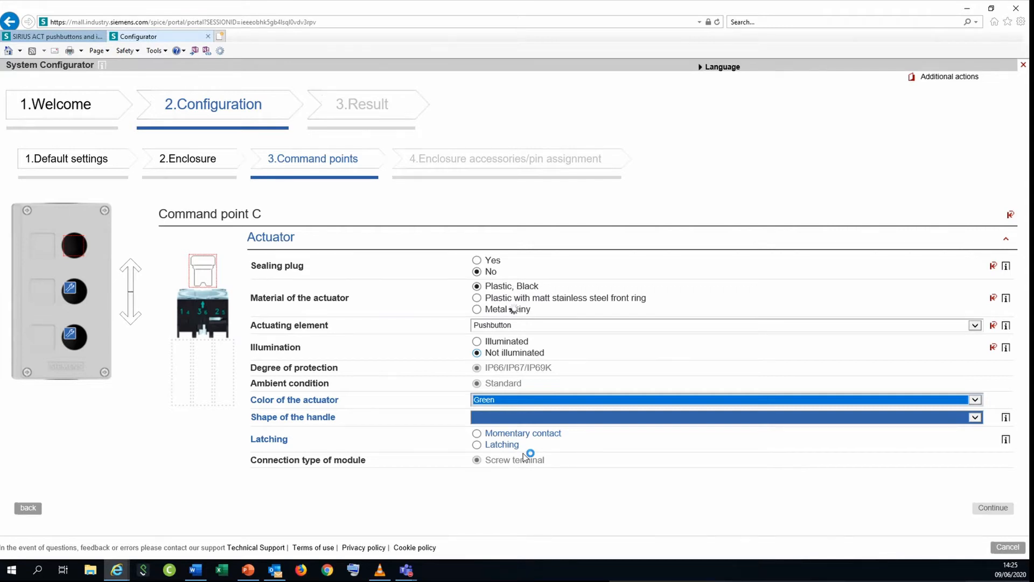
click(521, 418)
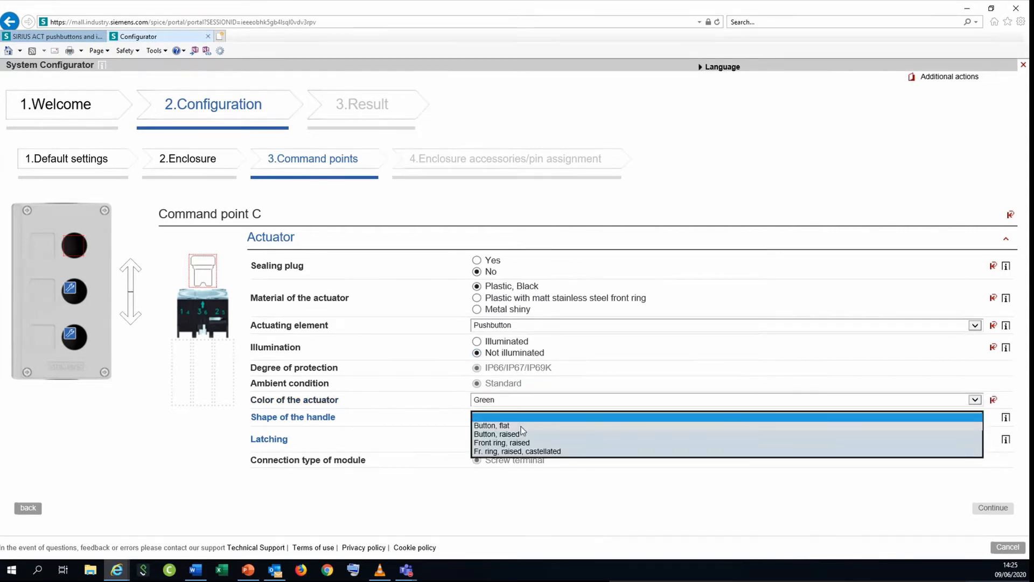
click(521, 426)
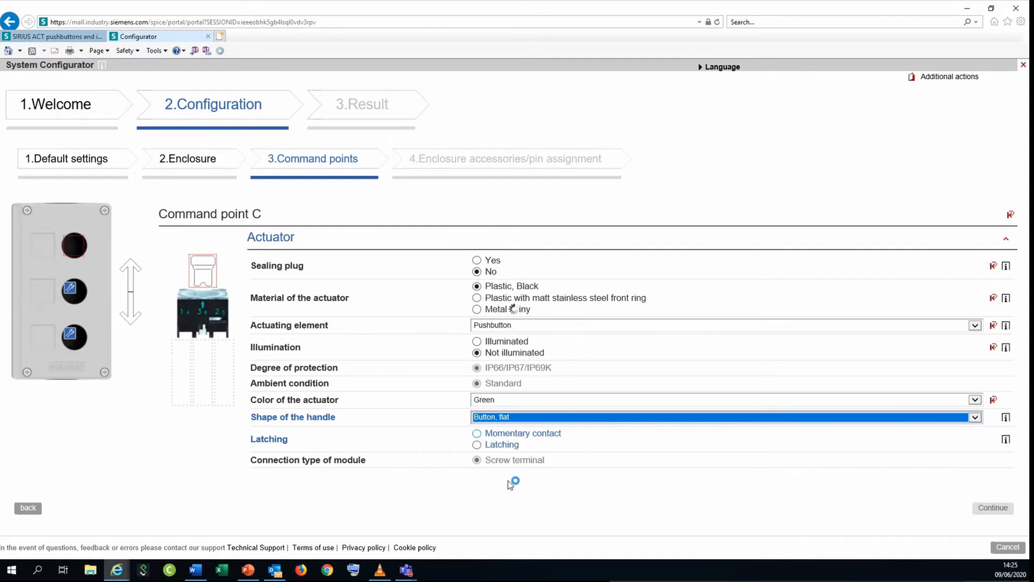
click(478, 434)
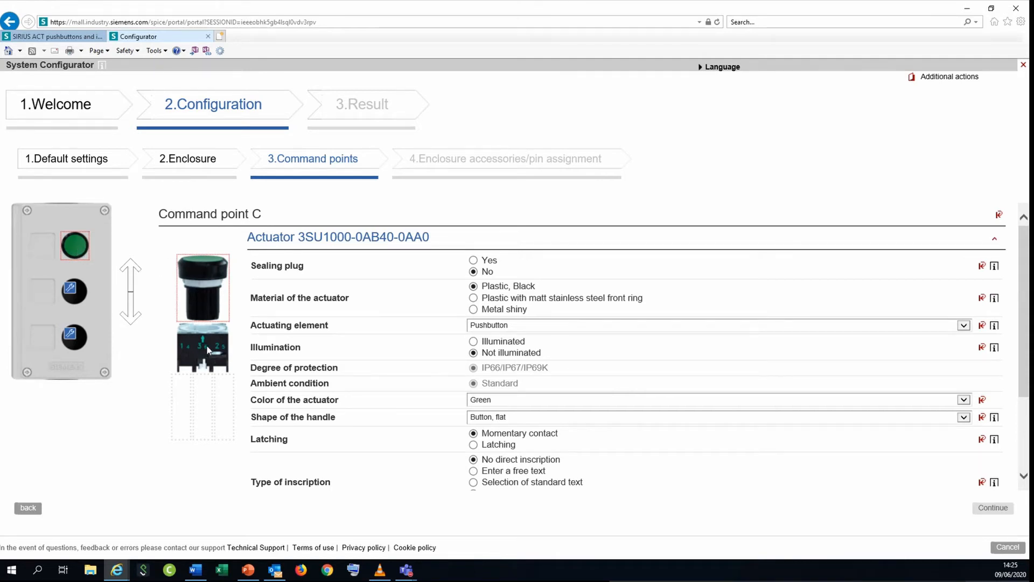
scroll(357, 403, down, 3)
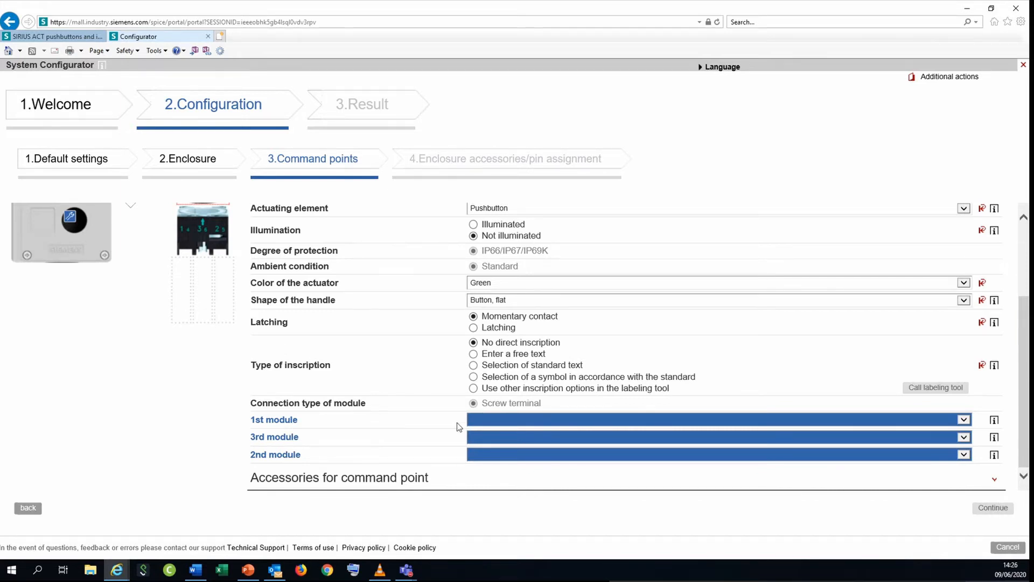
Step: Give command point C a 1 NO contact as 1st module and no 3rd or 2nd module, and show its accessories
click(494, 422)
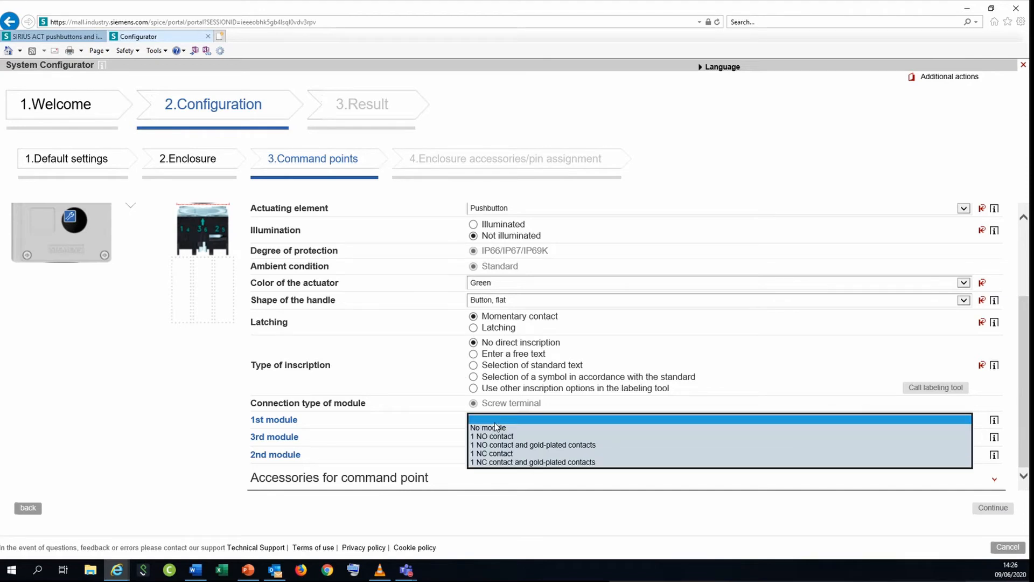
click(576, 436)
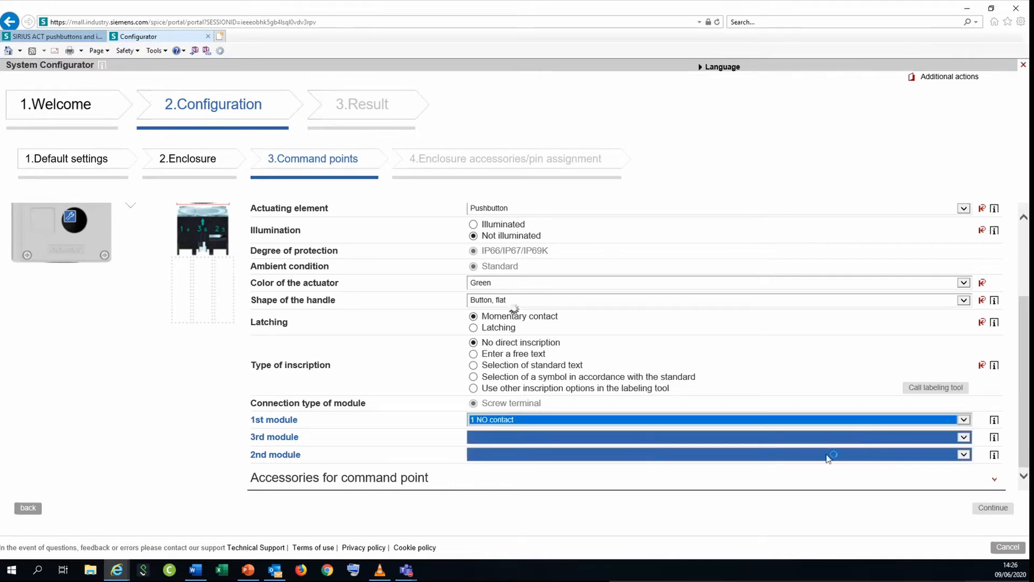
click(528, 440)
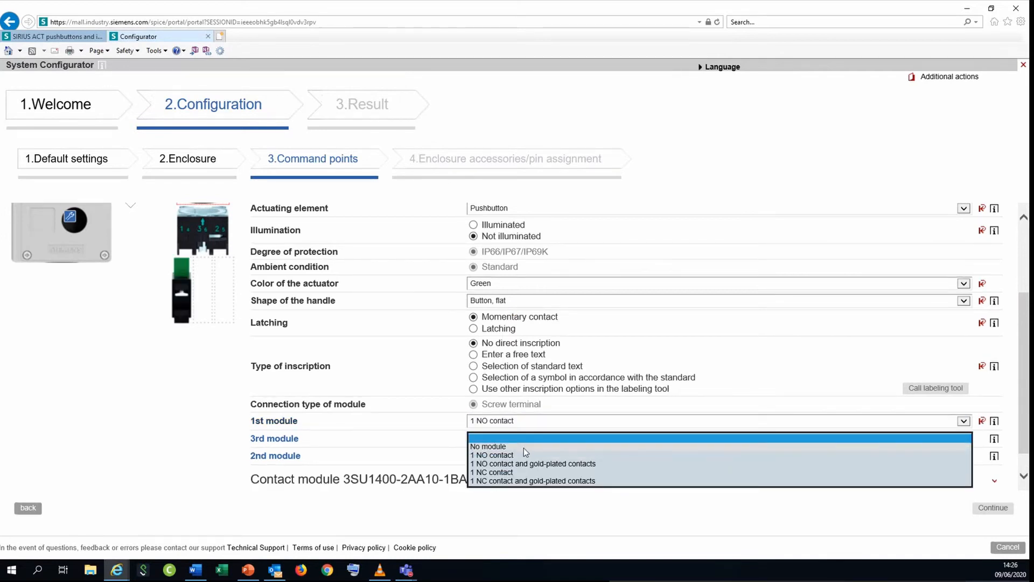
click(524, 446)
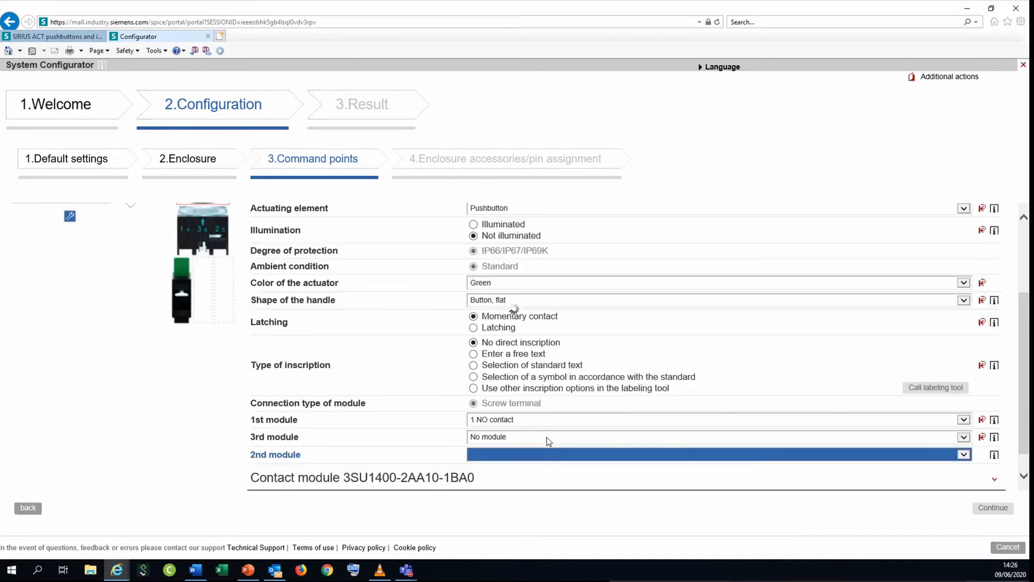
click(532, 458)
click(523, 464)
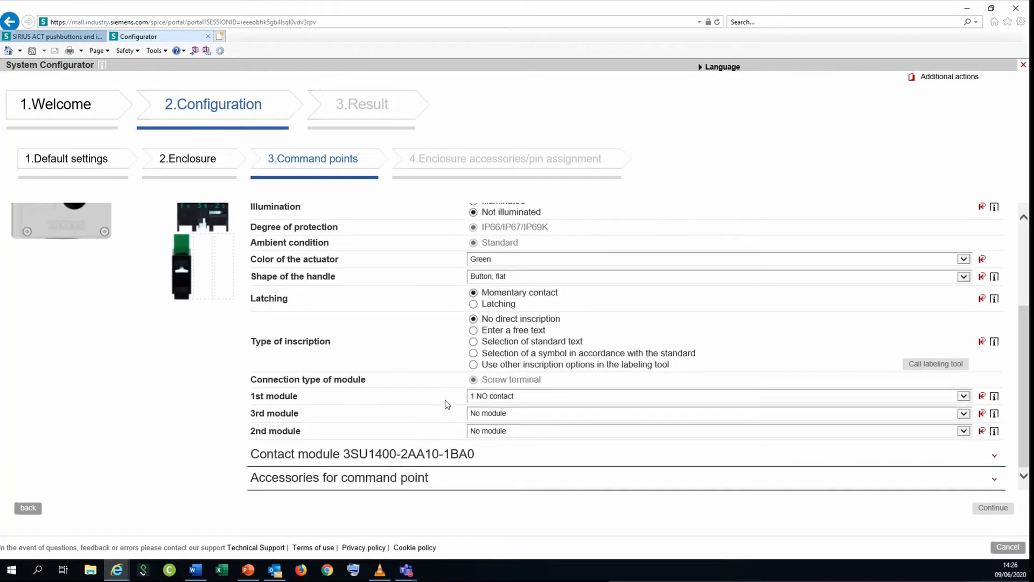
click(358, 482)
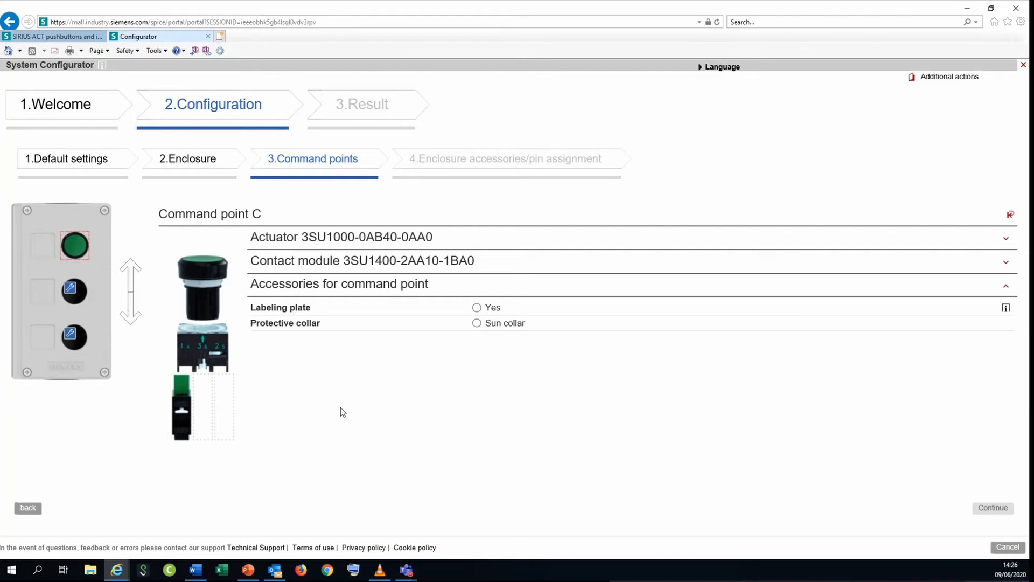
Step: Set the actuating element of command point B to an illuminated Selector switch
click(70, 291)
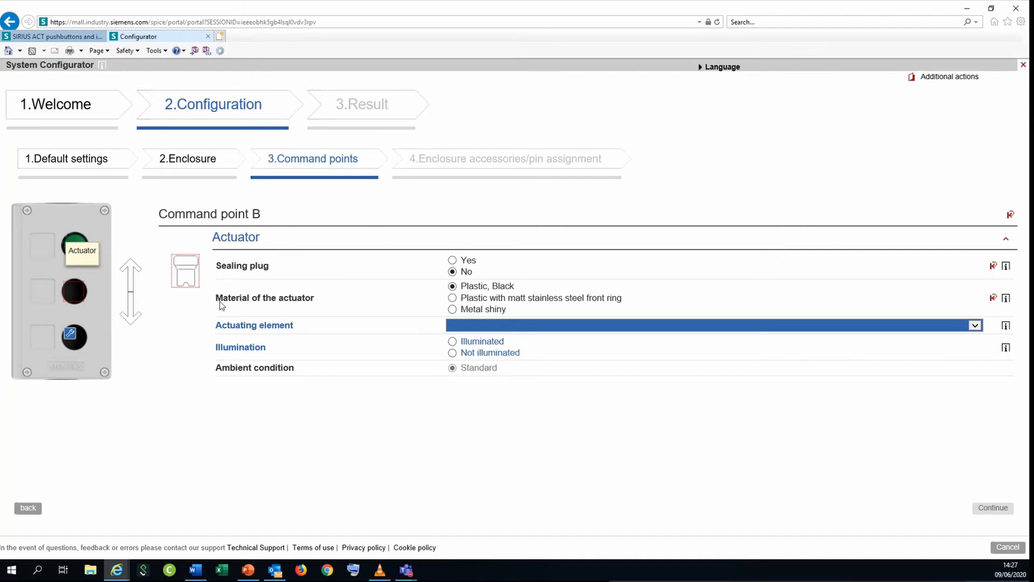
click(488, 326)
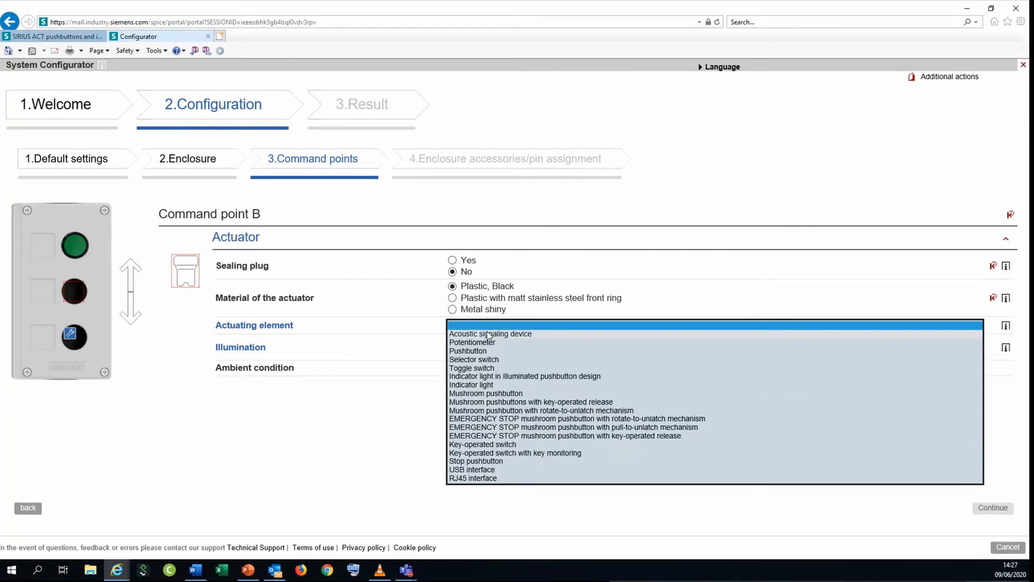
click(508, 362)
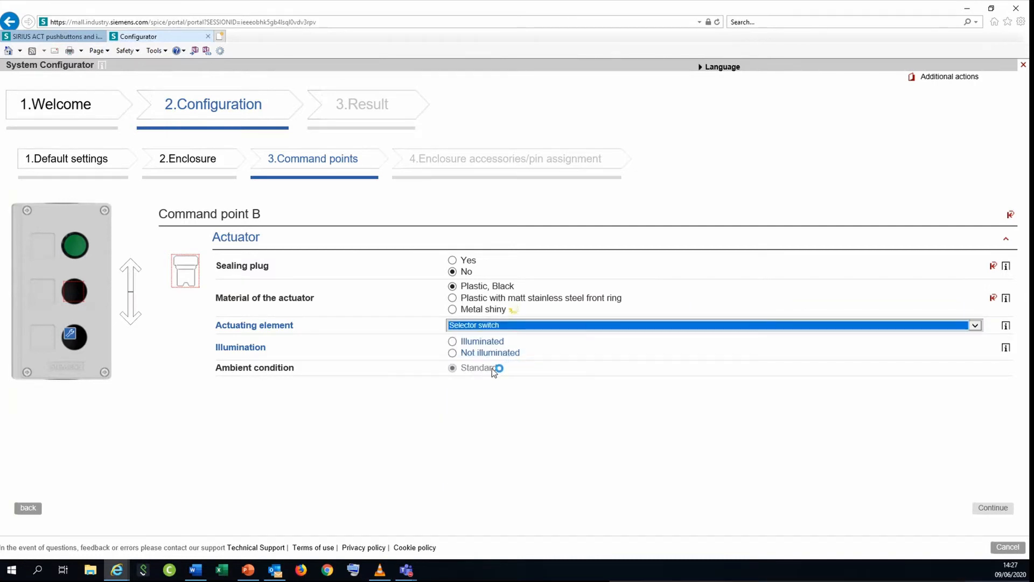
click(478, 342)
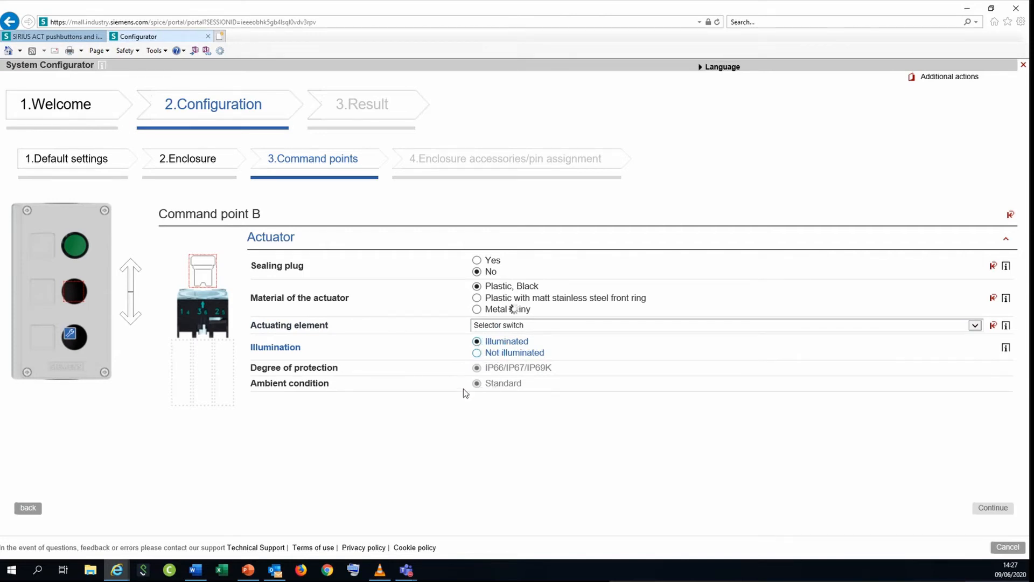
Step: Give the selector switch of command point B the color White, the handle shape "Selector, short", latching operation and 2 switch positions
click(512, 399)
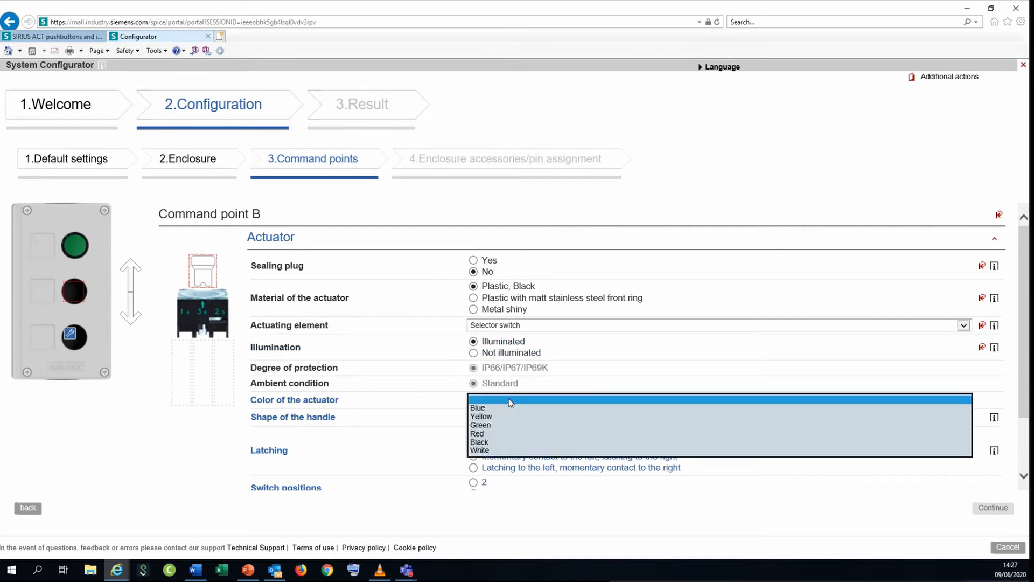
click(488, 451)
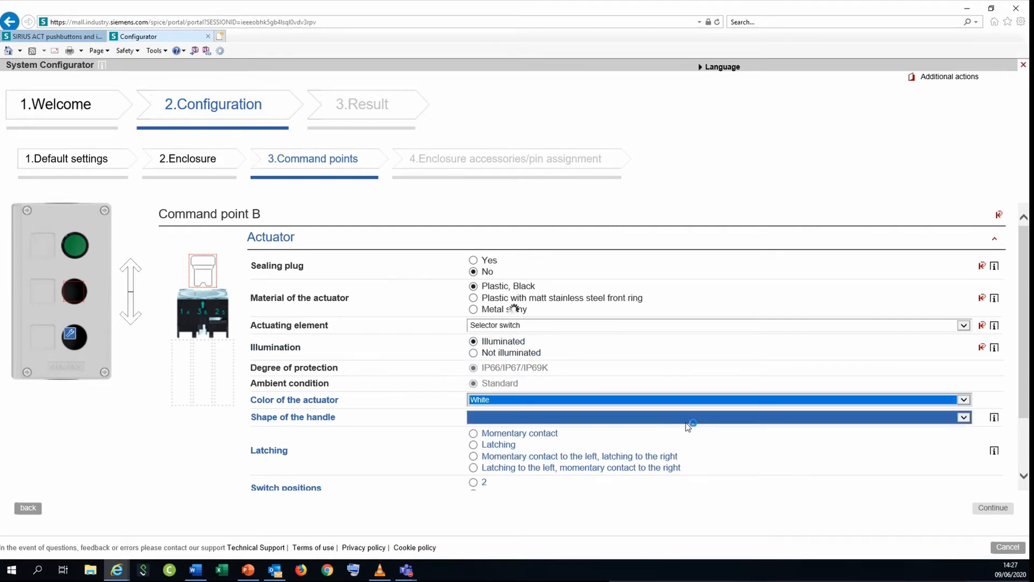
click(546, 422)
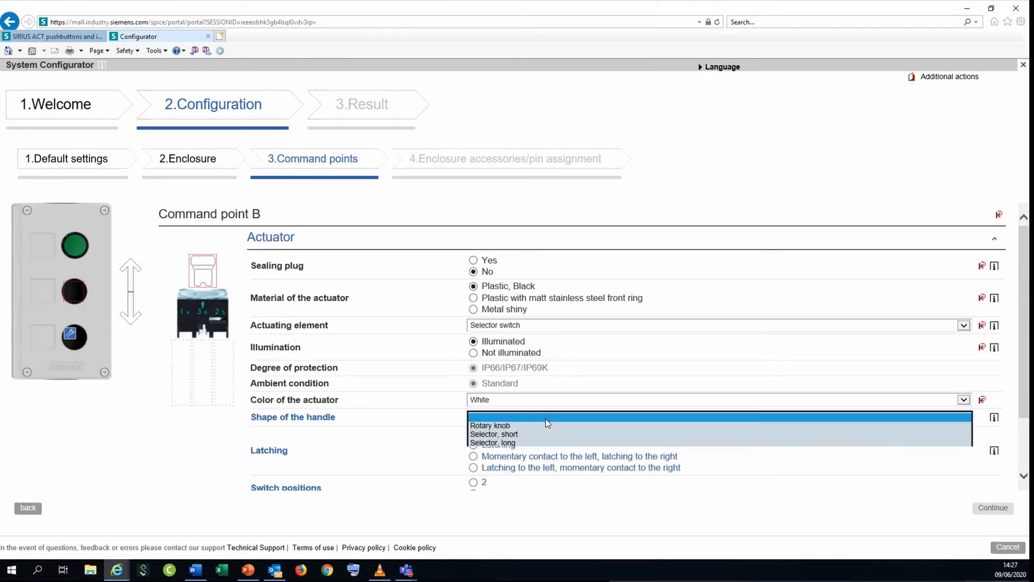
click(518, 433)
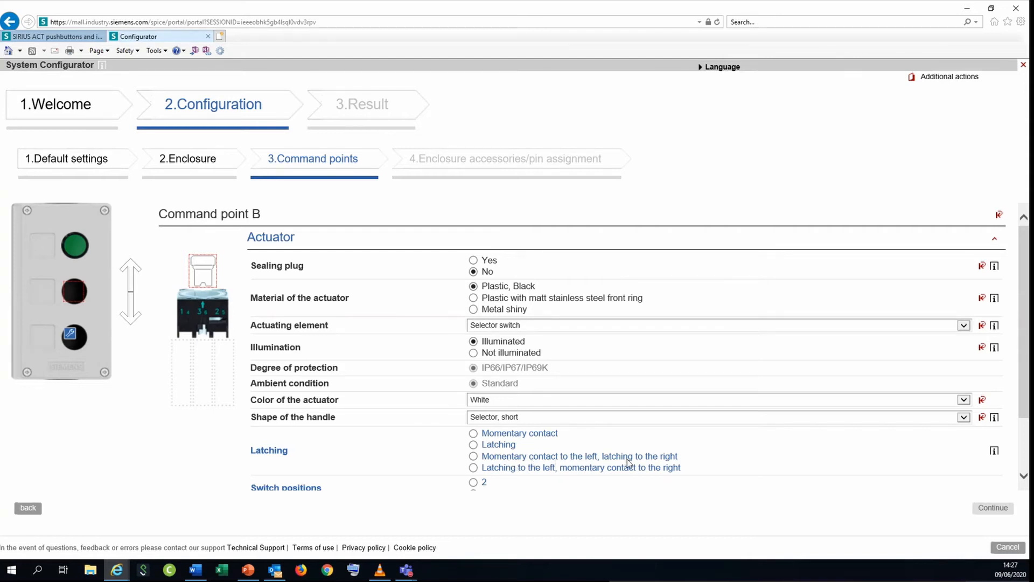
click(473, 445)
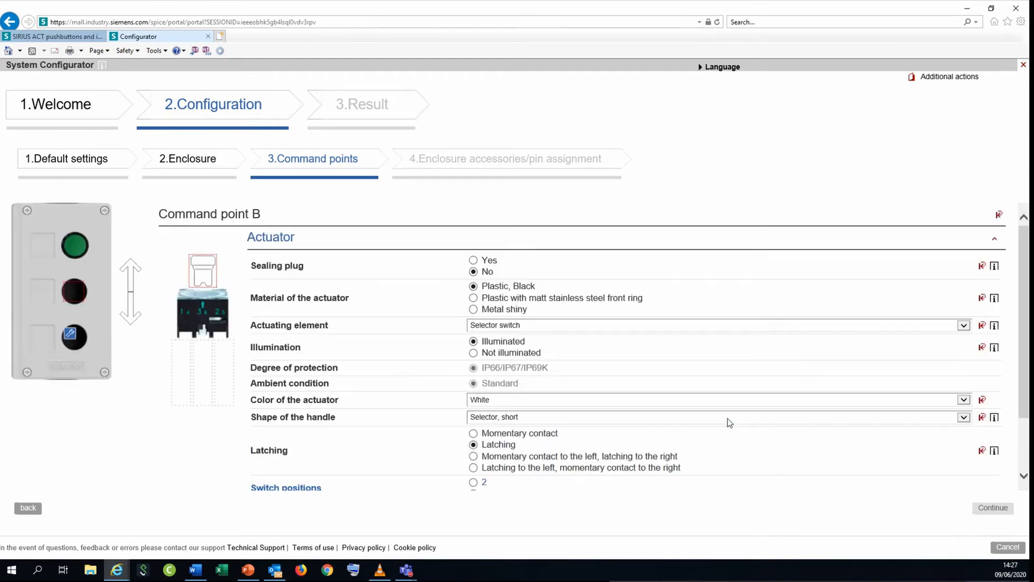
scroll(727, 425, down, 1)
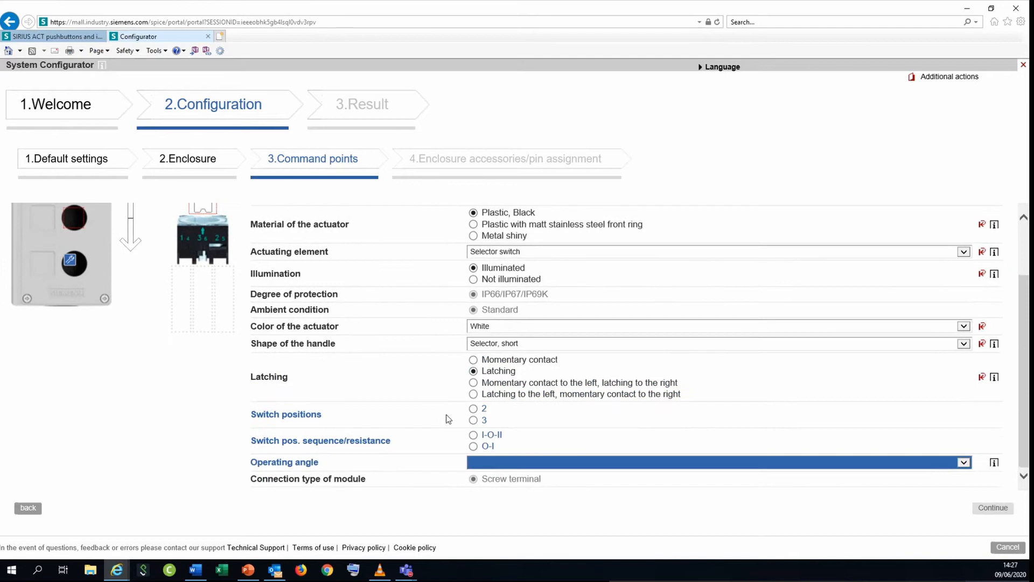
click(474, 410)
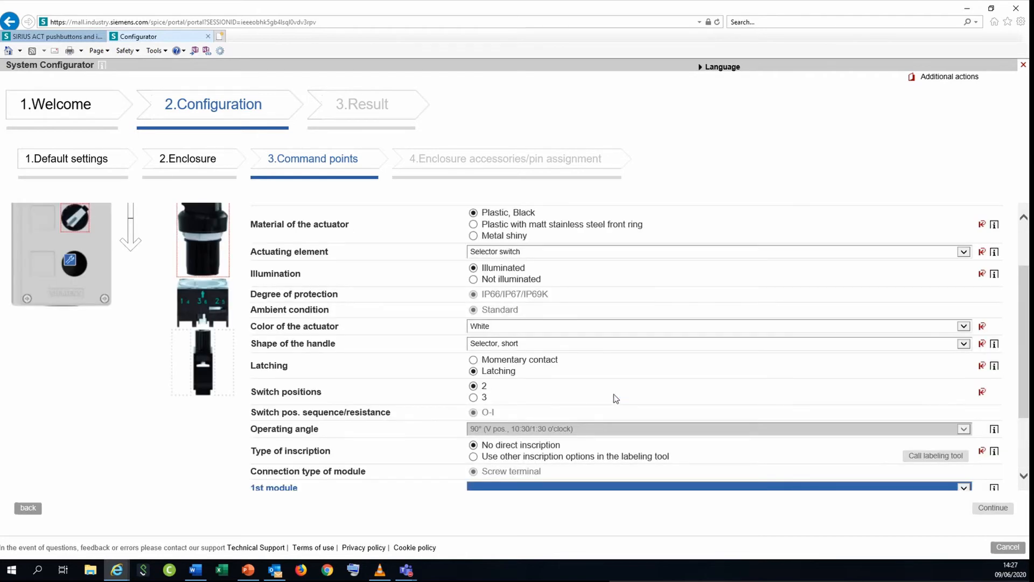
Step: Review the selector switch's product image, its settings and the module positions of command point B
scroll(615, 398, up, 1)
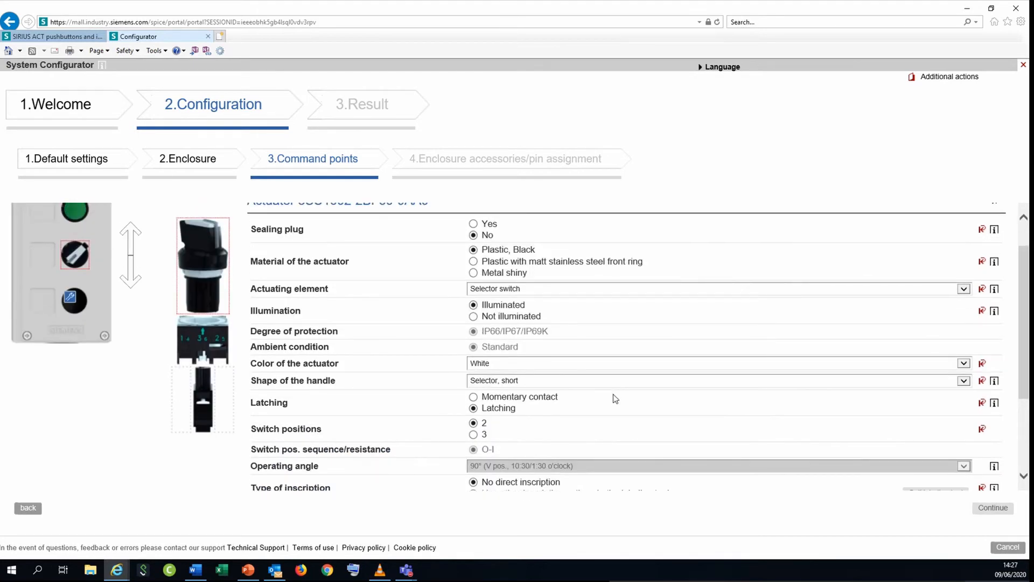
scroll(612, 399, up, 1)
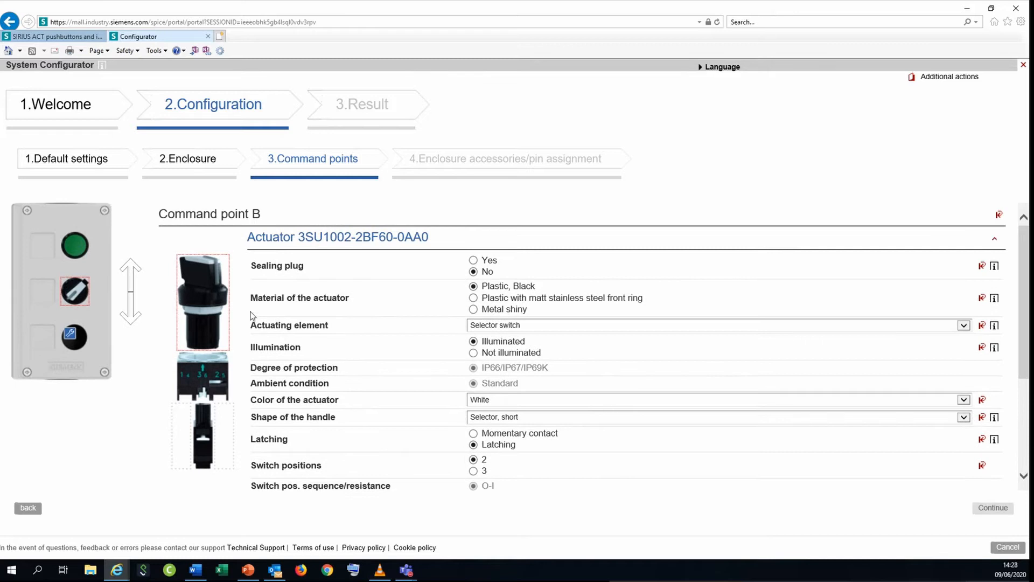
scroll(515, 415, down, 3)
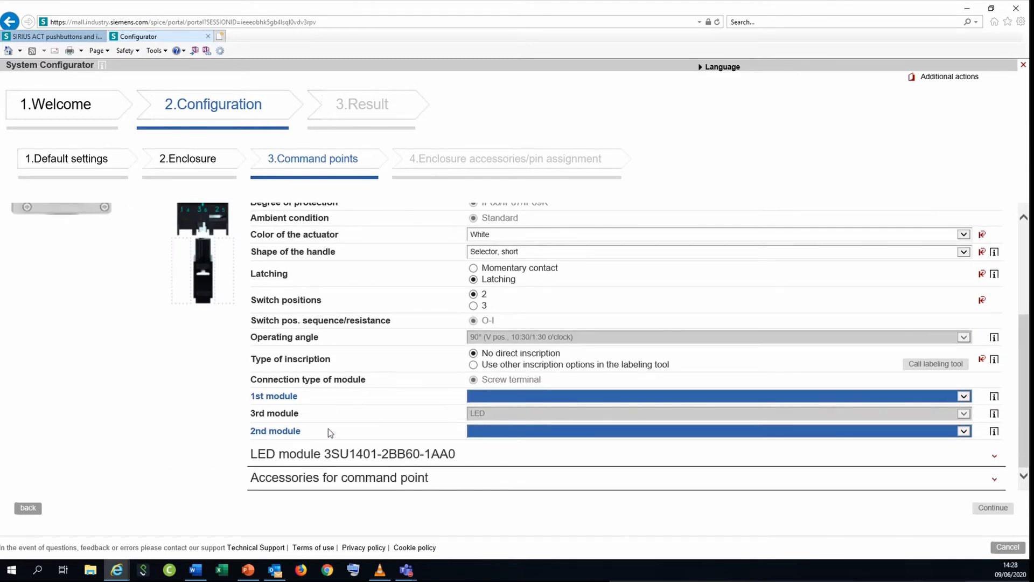
scroll(244, 285, up, 3)
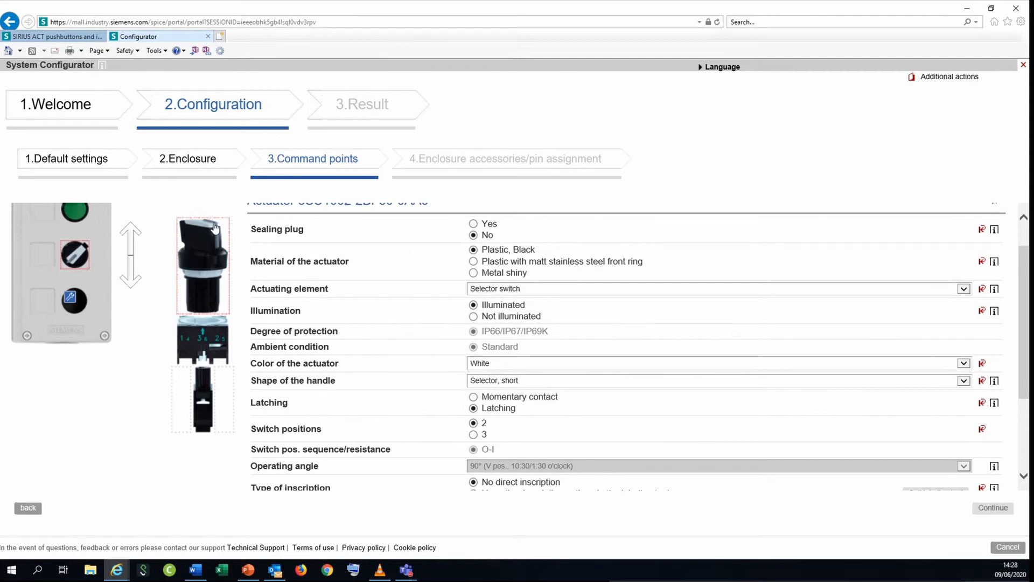
scroll(503, 444, down, 1)
scroll(503, 444, down, 2)
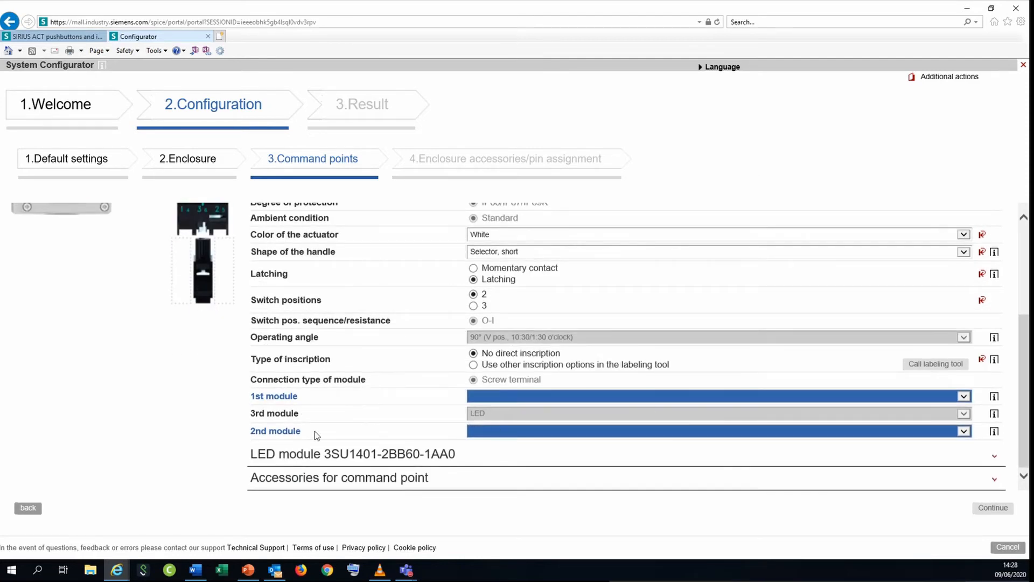
scroll(279, 414, up, 2)
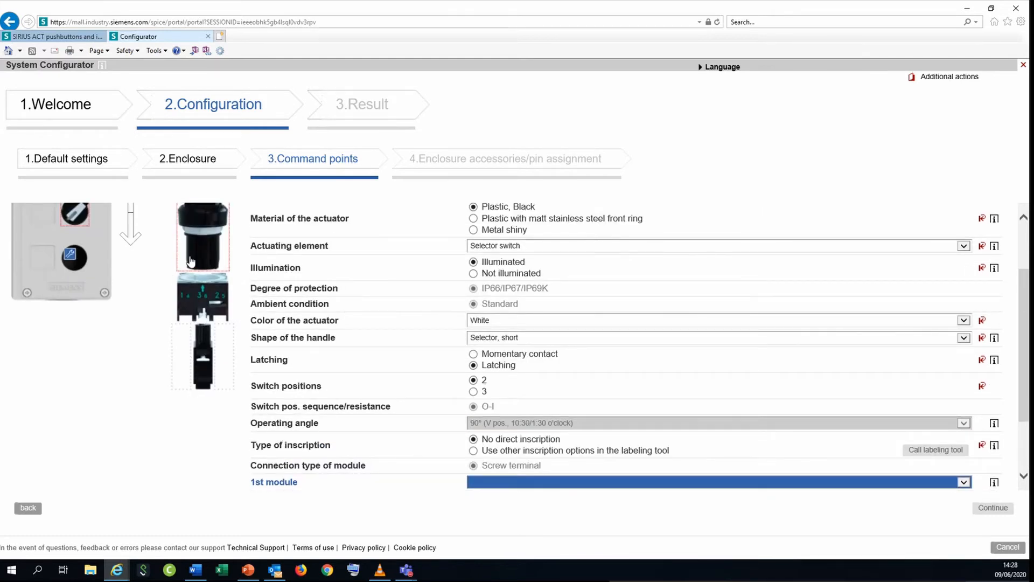
scroll(180, 279, up, 1)
scroll(181, 279, up, 1)
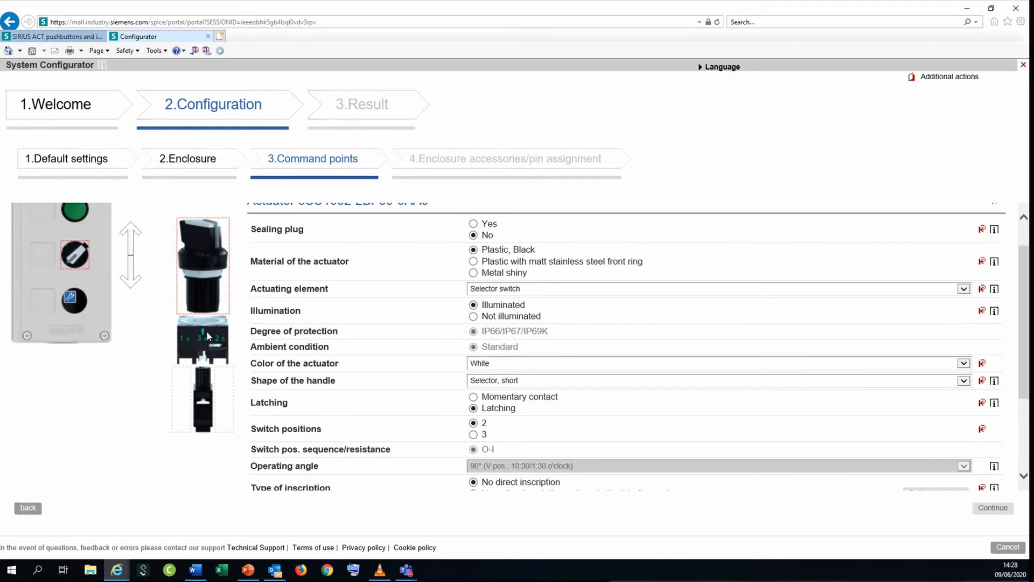
Step: Set both the 1st and 2nd module of command point B to 1 NO contact
scroll(619, 464, down, 3)
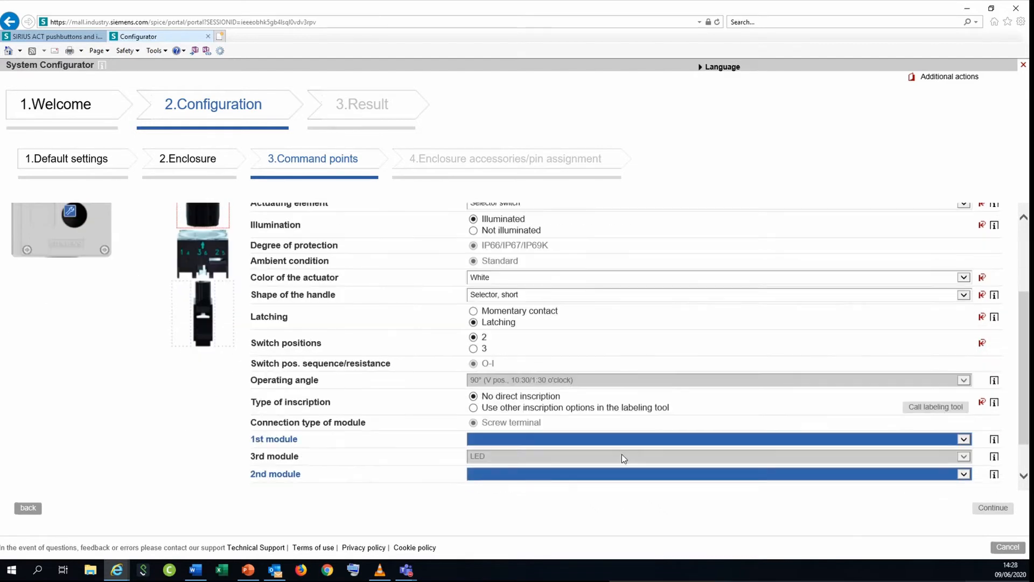
click(674, 437)
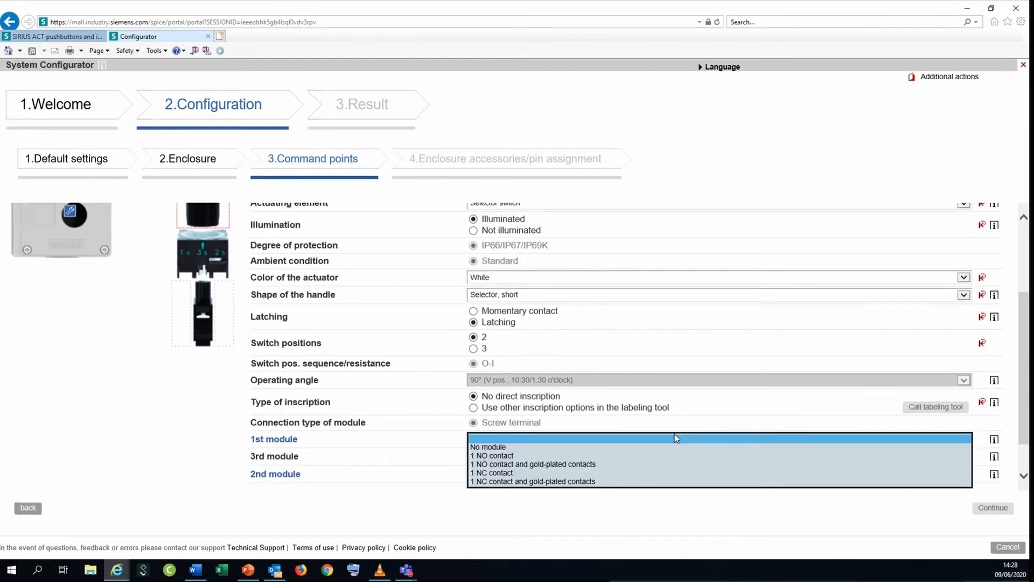
click(637, 455)
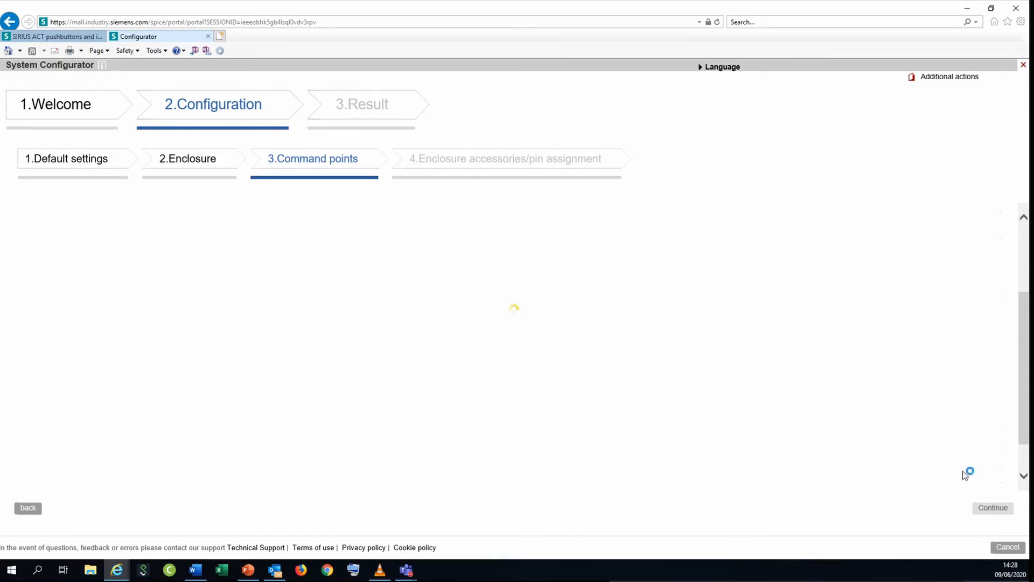
click(960, 474)
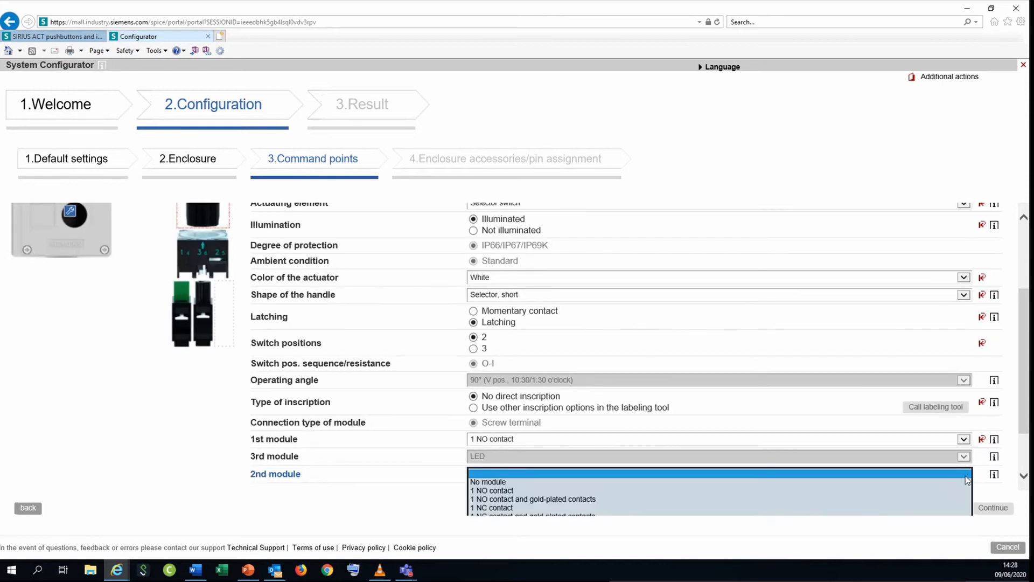
click(925, 491)
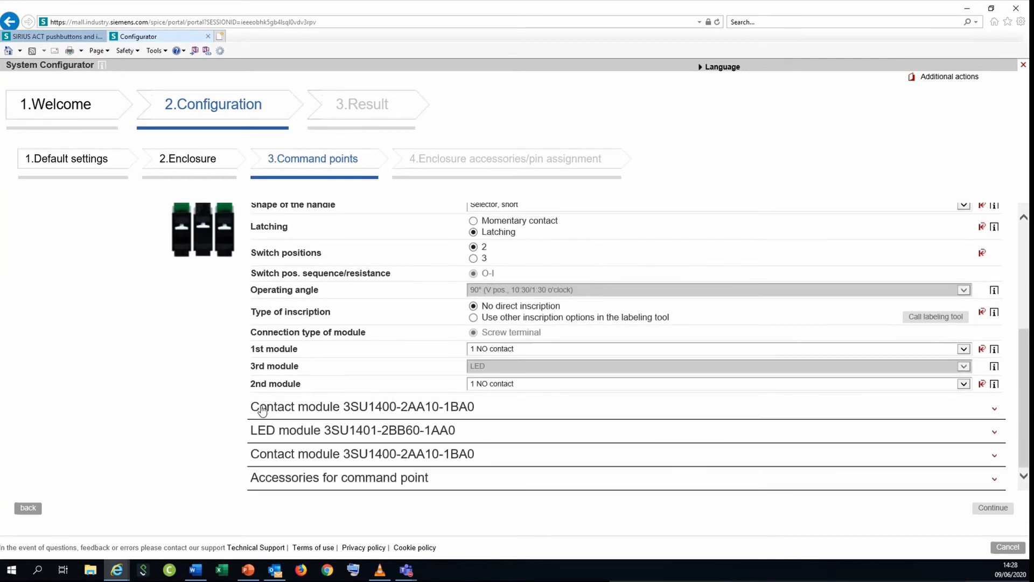
Step: Set command point A to a non-illuminated EMERGENCY STOP mushroom pushbutton with rotate-to-unlatch mechanism and the handle shape "Diameter 40mm"
scroll(205, 372, up, 1)
scroll(205, 372, up, 3)
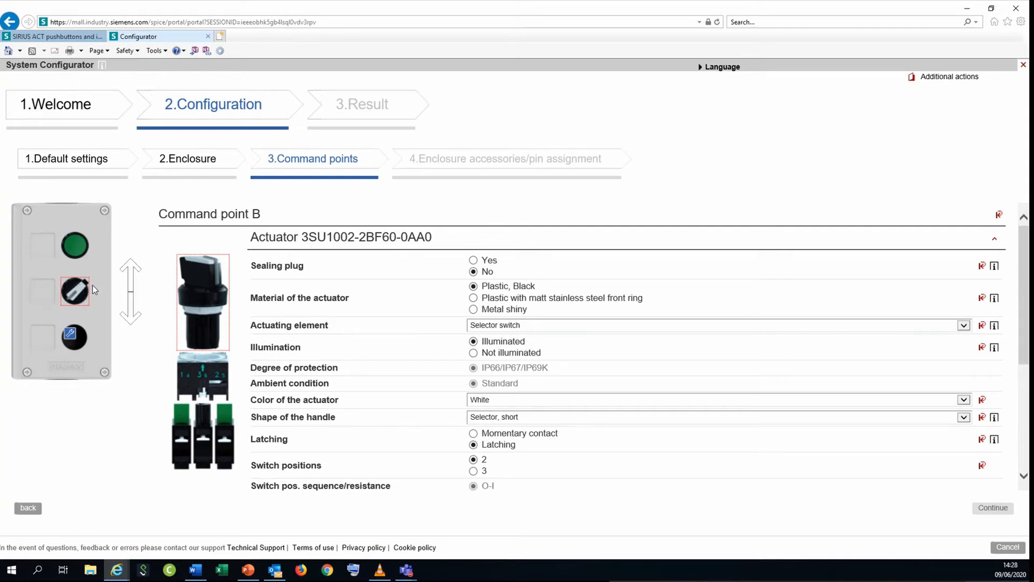
click(135, 261)
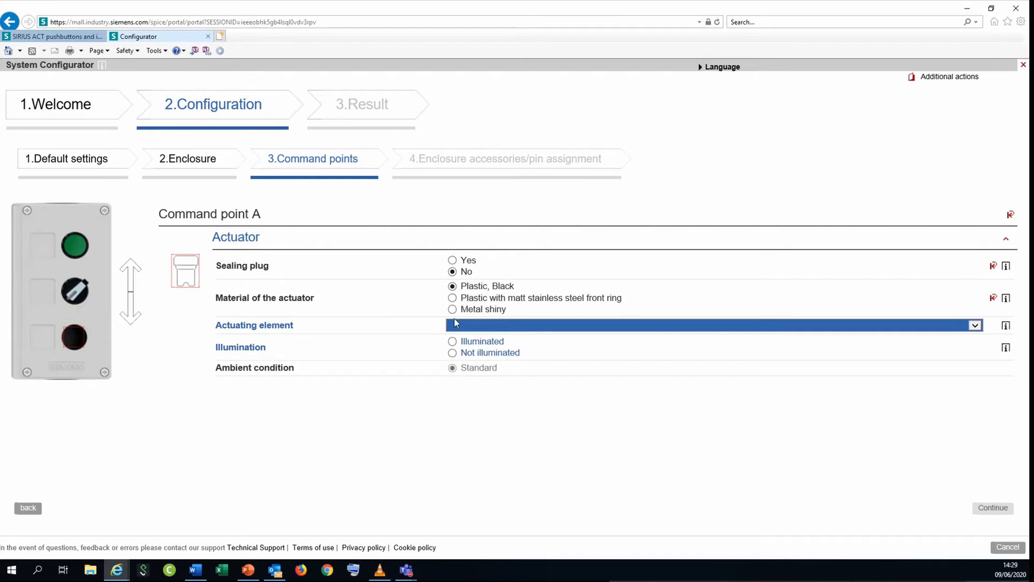
click(525, 327)
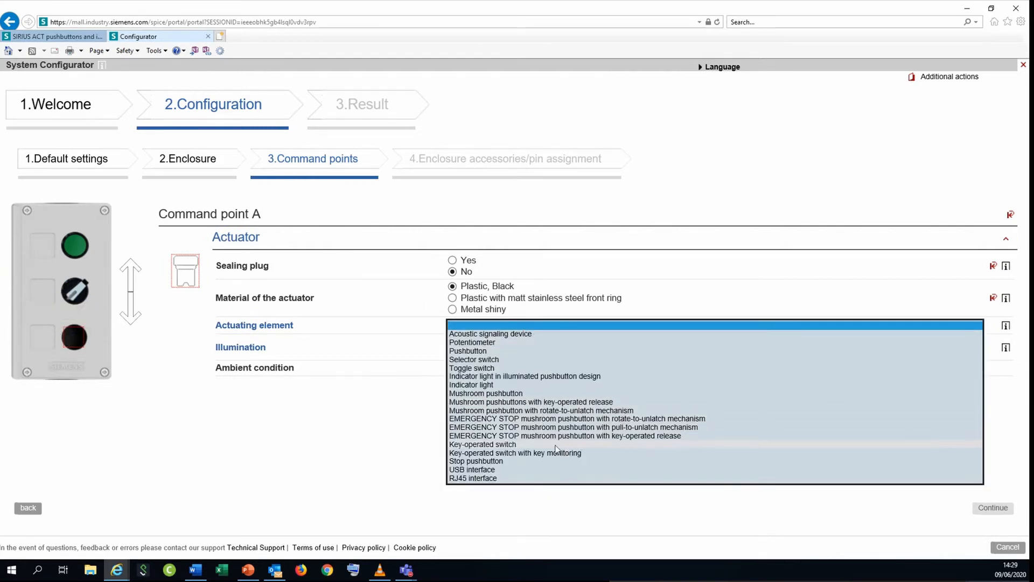
click(565, 419)
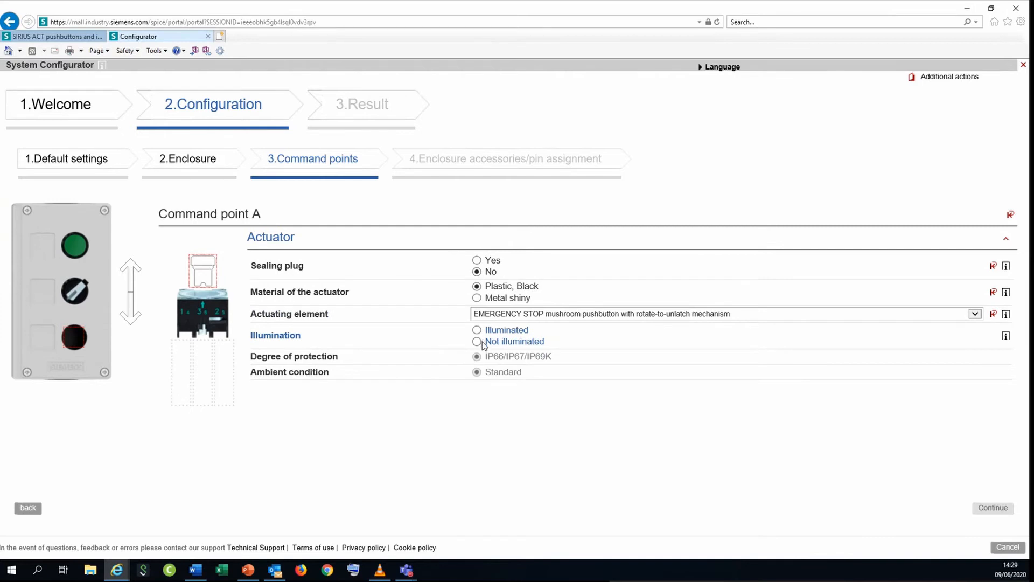
click(477, 341)
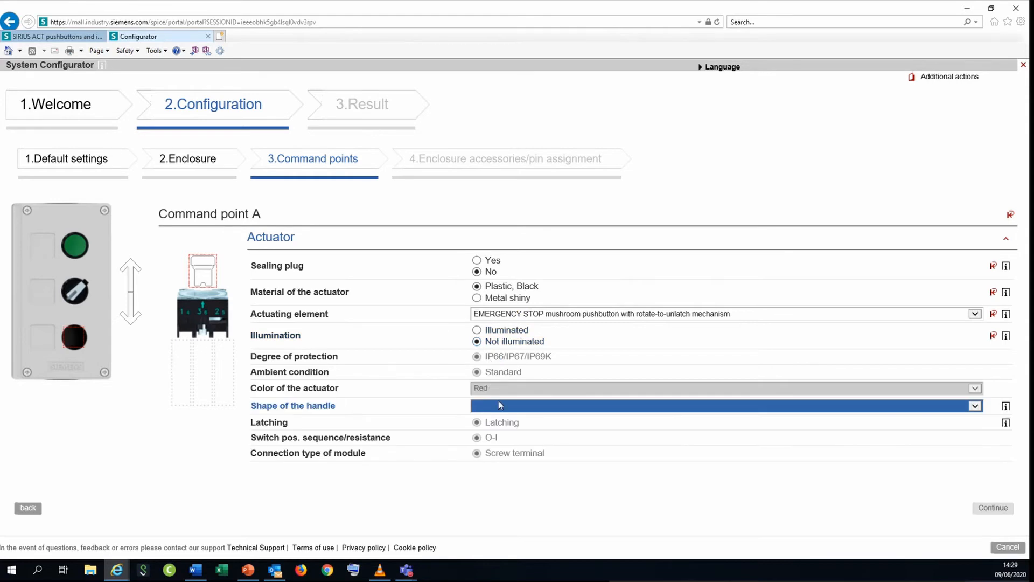
click(499, 408)
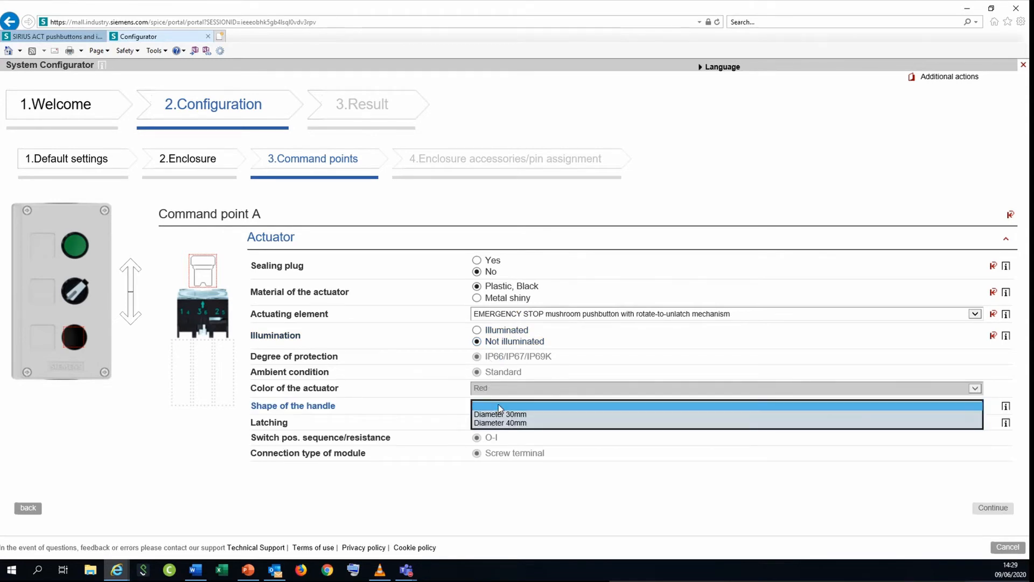
click(521, 423)
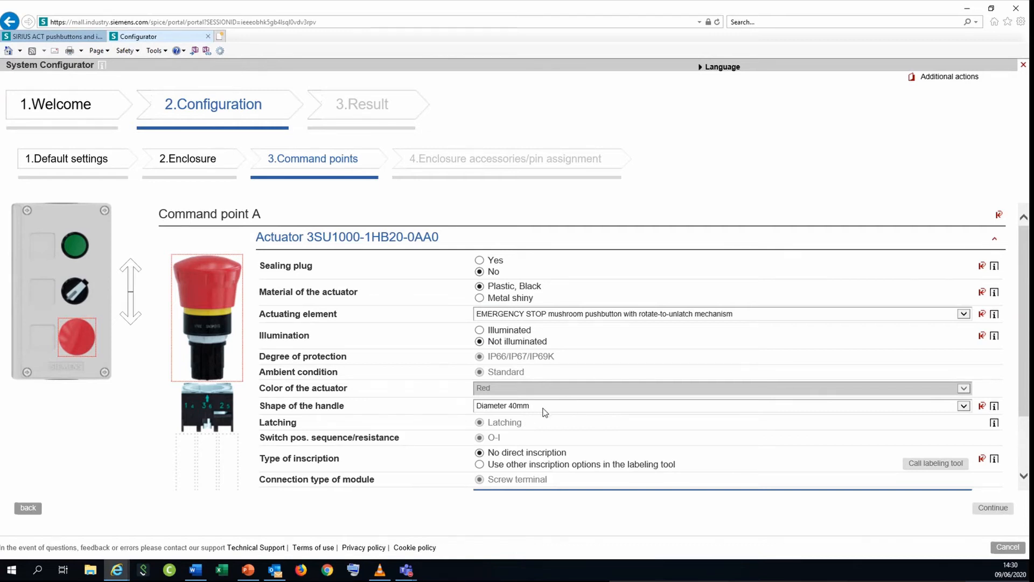
Step: Set the 1st and 3rd module of command point A to 1 NC contact and the 2nd module to No module
scroll(544, 413, down, 3)
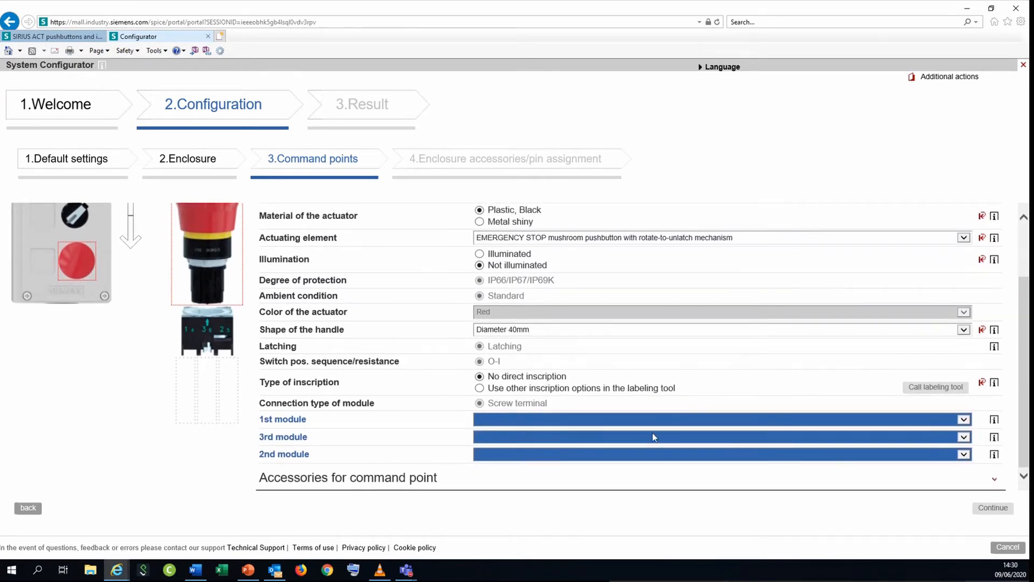
click(518, 421)
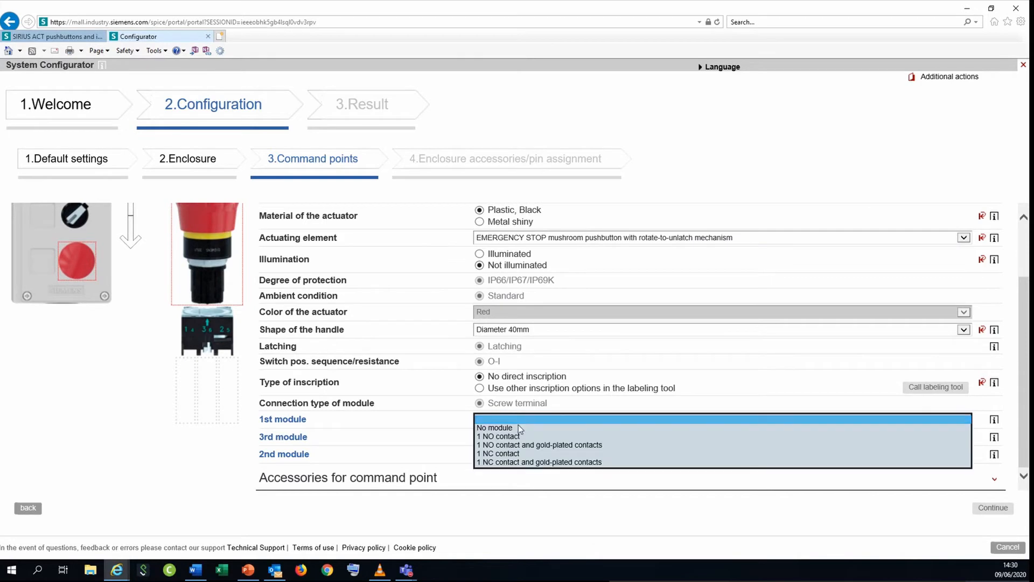
click(509, 454)
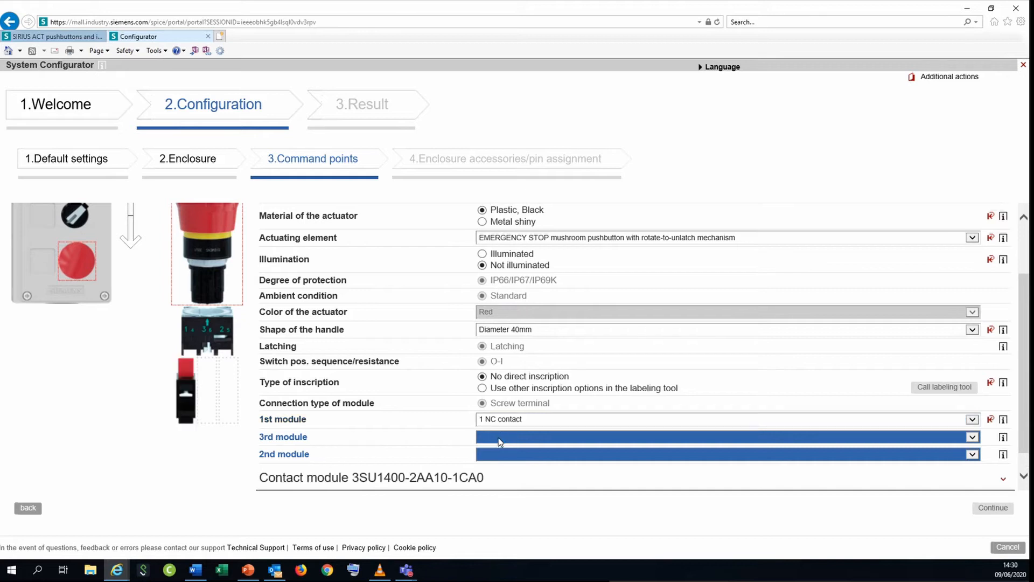
click(499, 437)
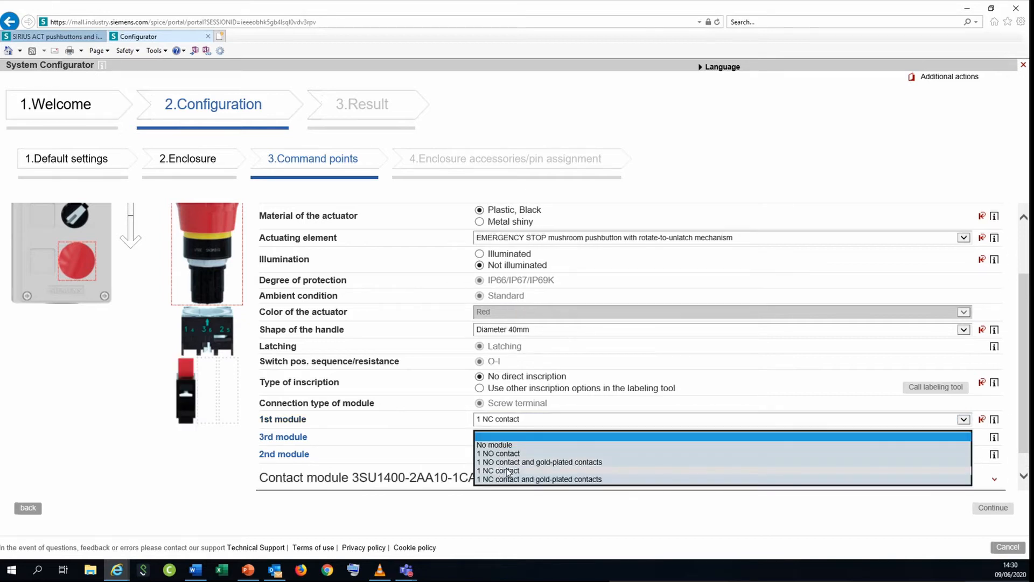
click(506, 471)
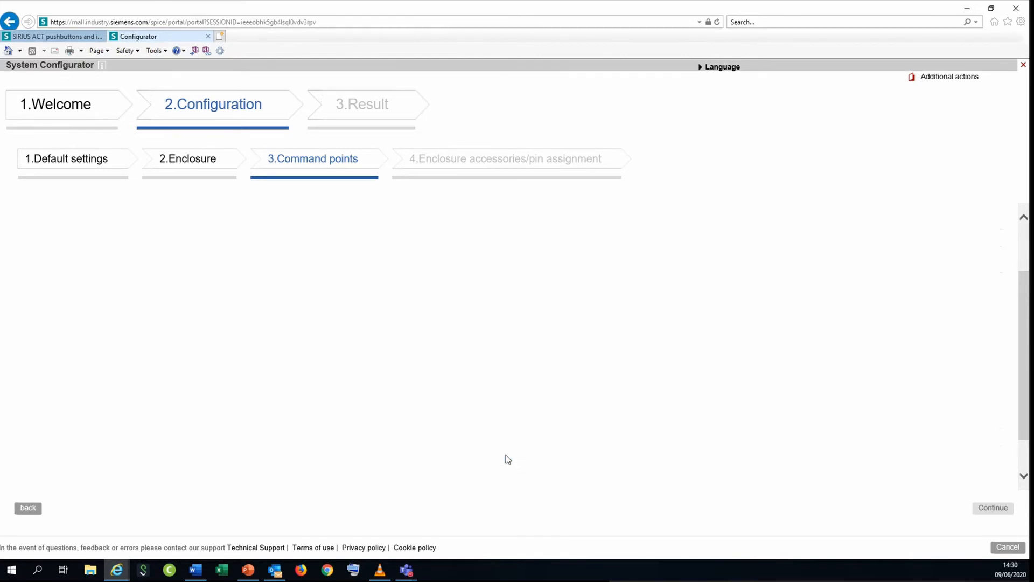
click(506, 455)
click(503, 464)
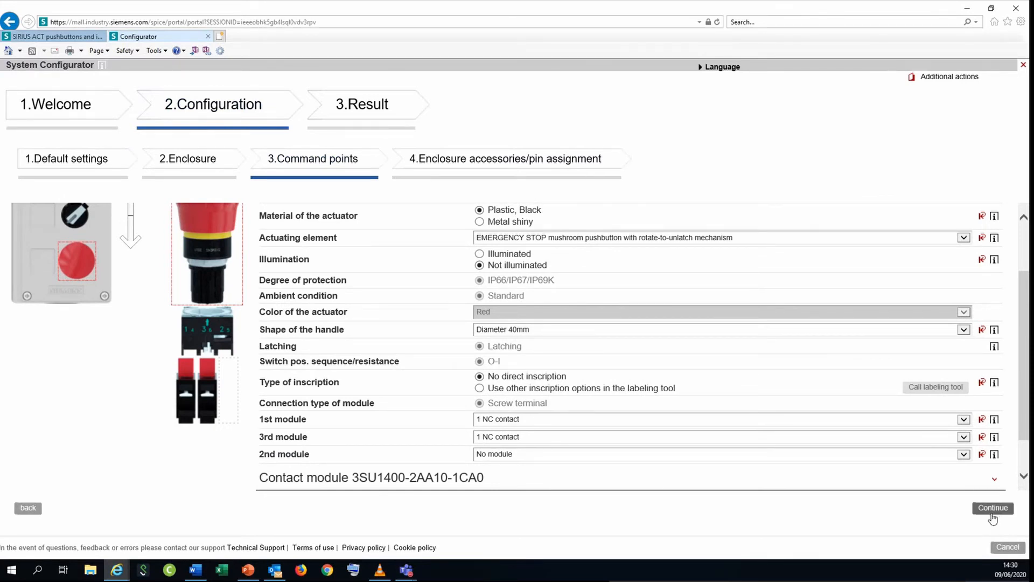
Step: Choose "Cable gland round cable" as the enclosure's connection accessory and continue to the configuration result
scroll(959, 428, up, 2)
scroll(964, 463, down, 3)
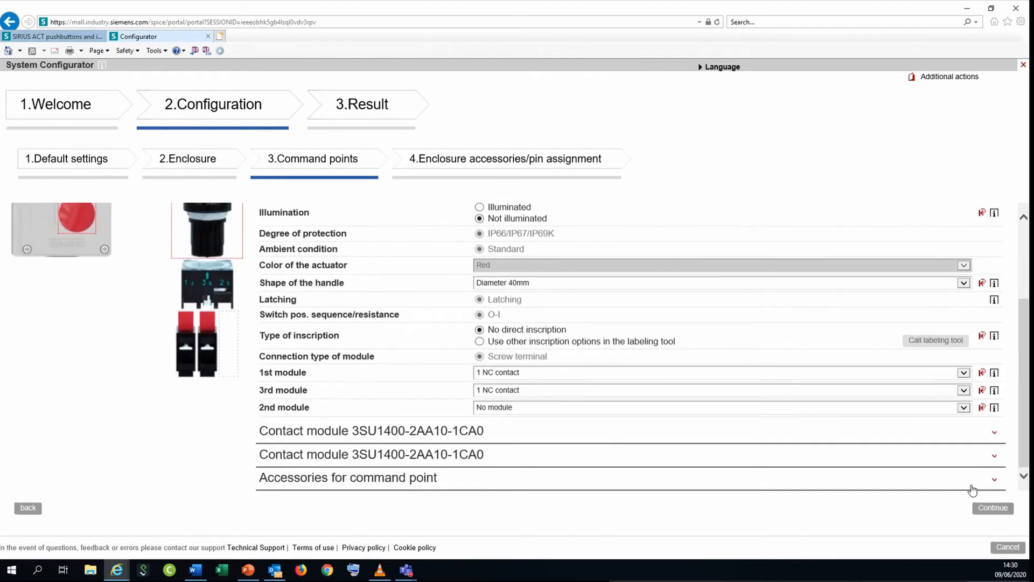
scroll(967, 479, up, 3)
scroll(966, 482, down, 1)
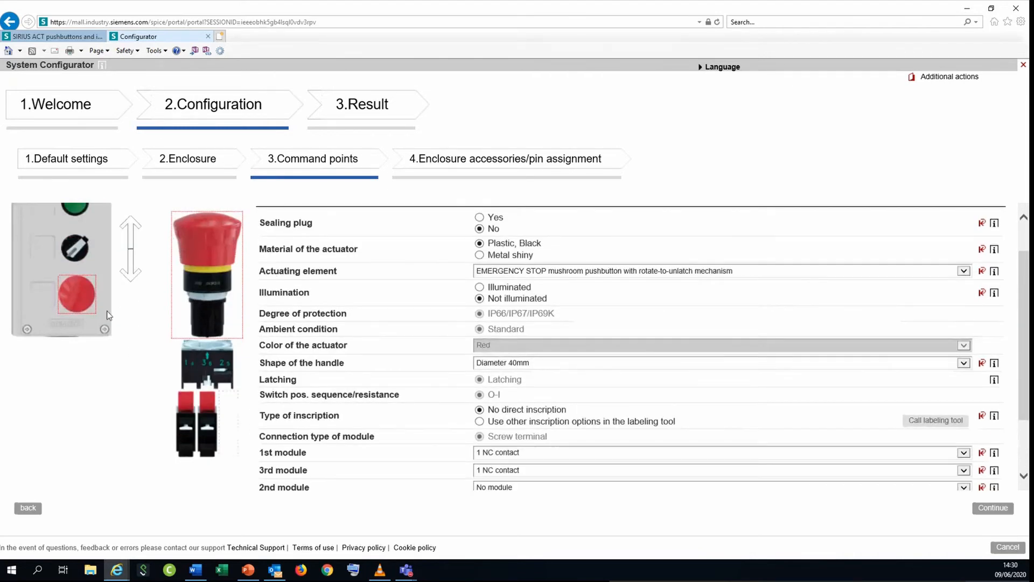
scroll(129, 356, up, 1)
scroll(942, 474, down, 3)
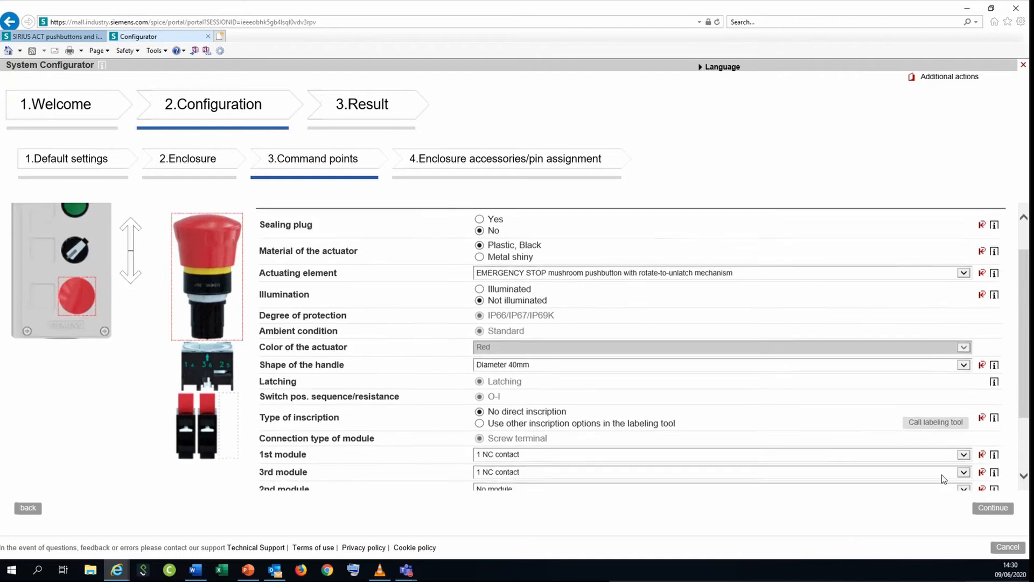
click(994, 509)
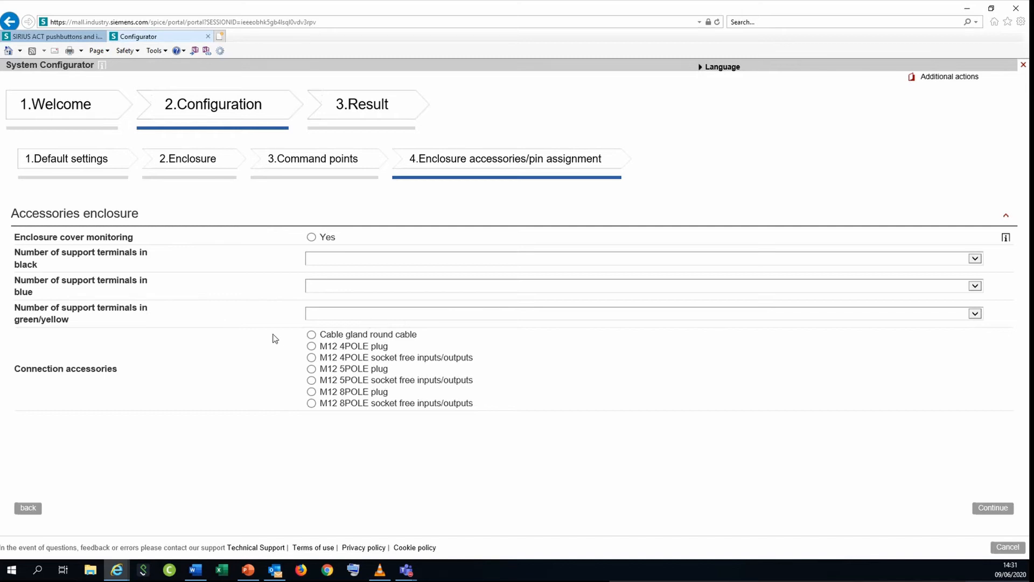
click(311, 335)
click(990, 510)
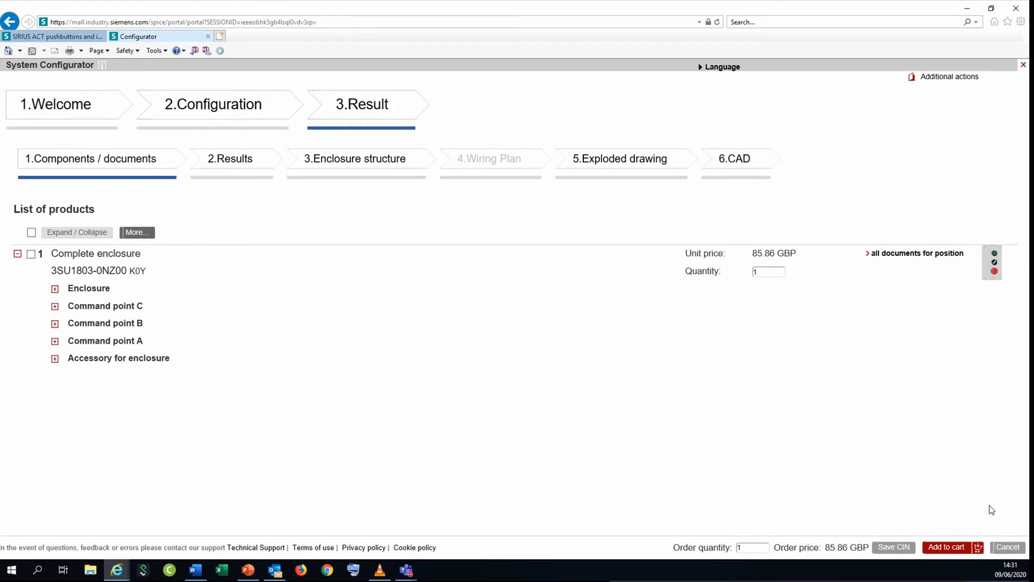
Step: Expand the enclosure and command point C in the list of products and examine their components
click(55, 291)
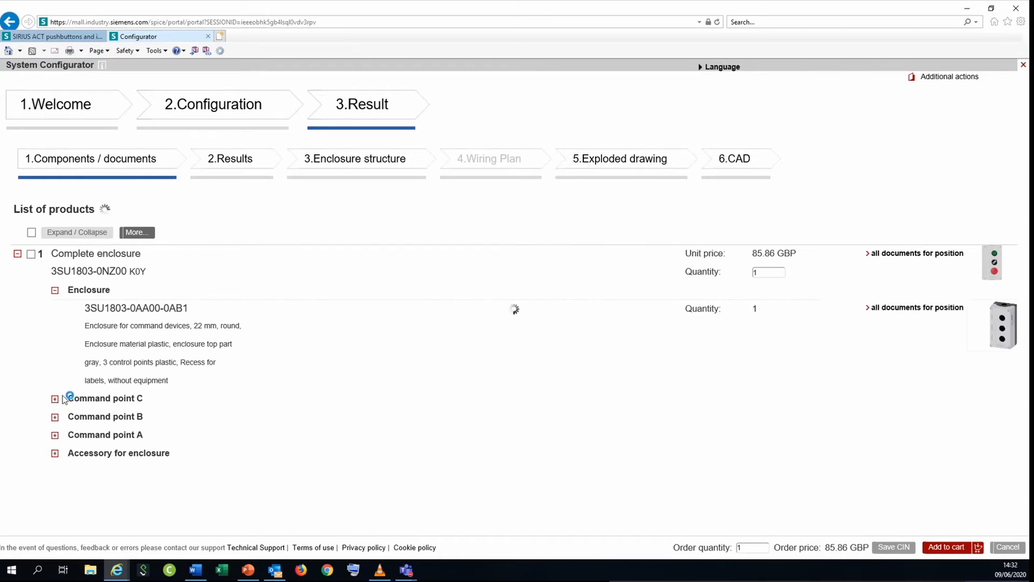
click(63, 397)
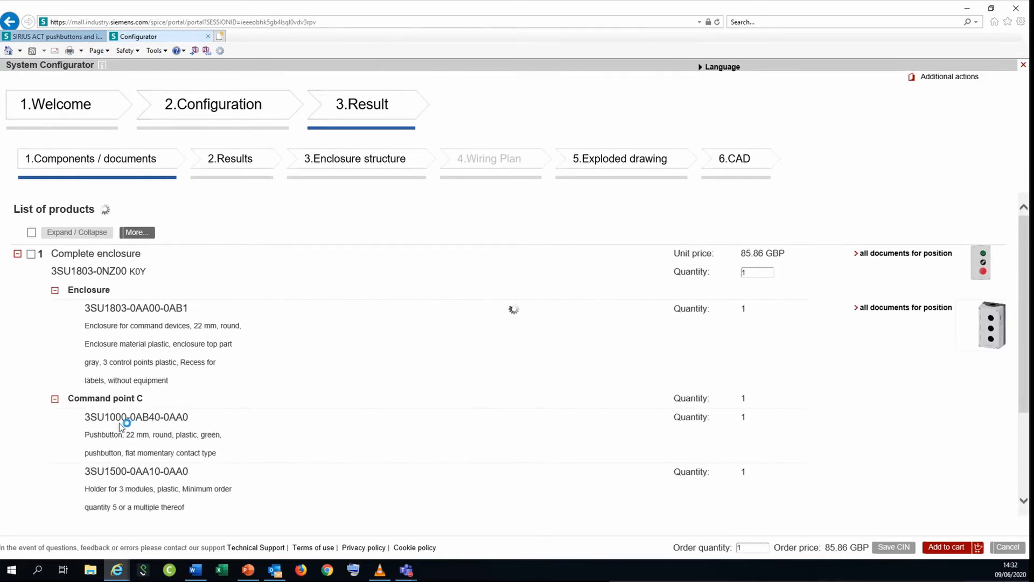
scroll(279, 395, down, 3)
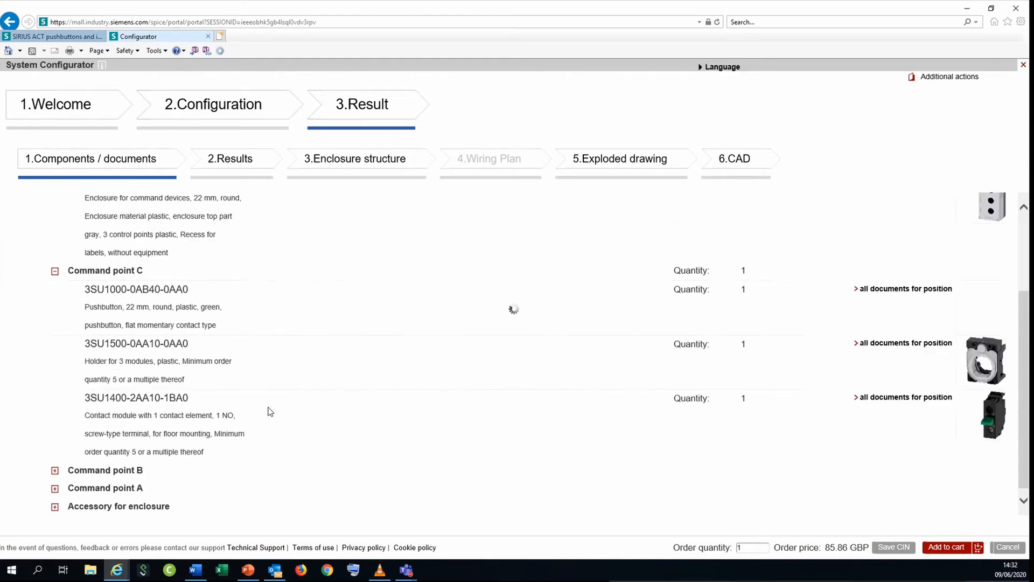
scroll(257, 445, up, 3)
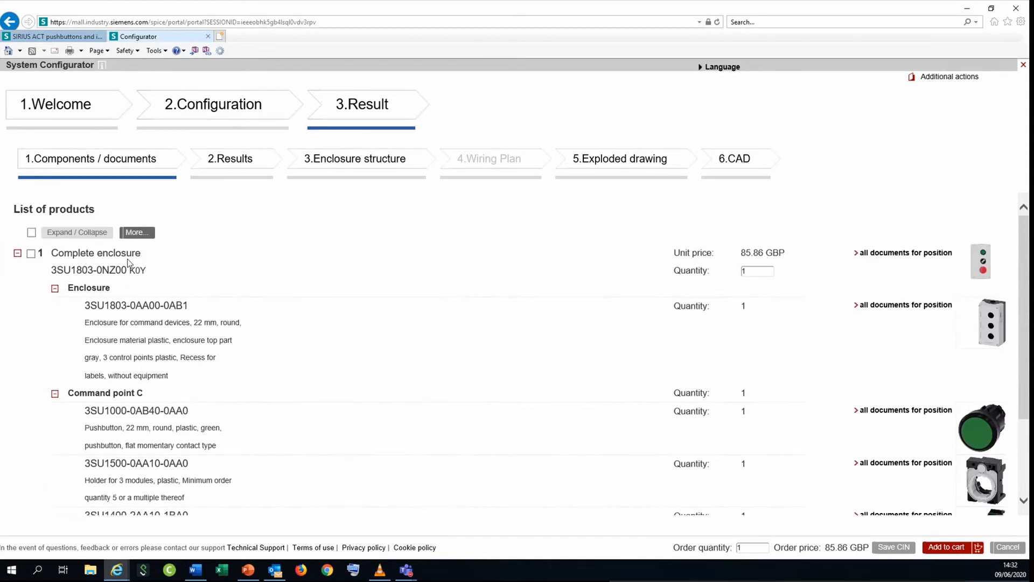
click(137, 232)
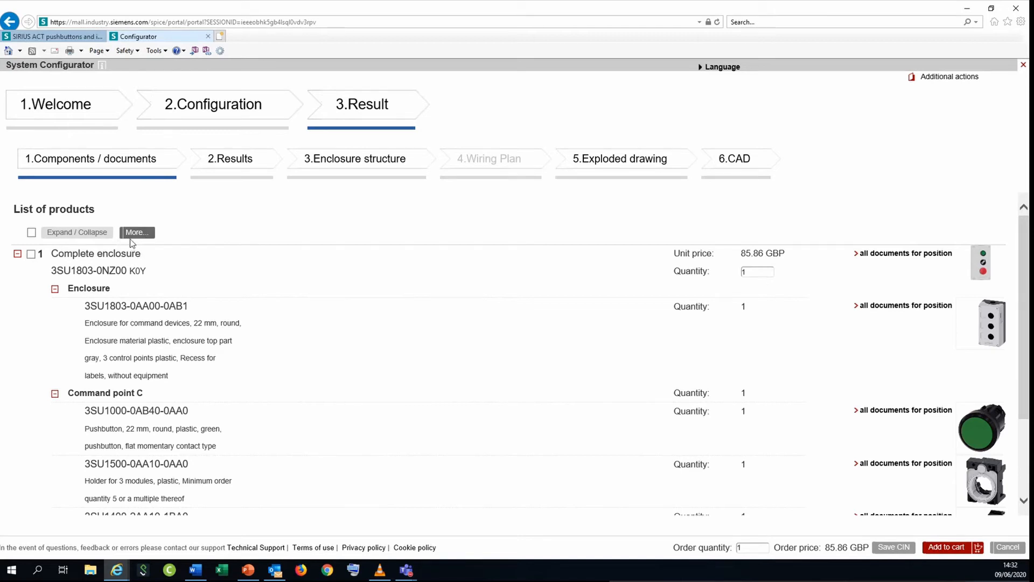
Step: Review the results overview with the order numbers and properties of the enclosure and all command points
click(244, 167)
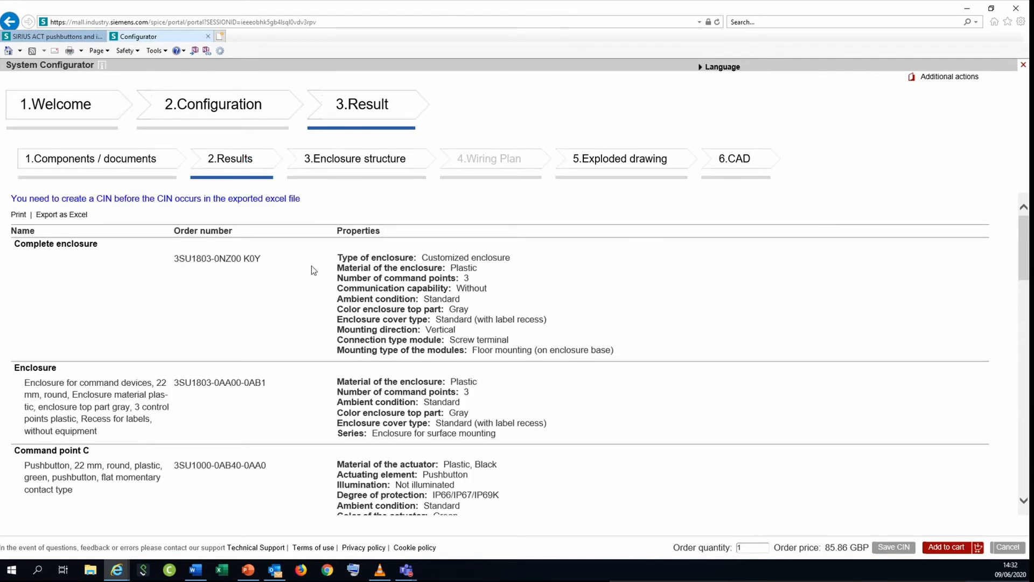
scroll(259, 288, down, 5)
scroll(267, 307, down, 10)
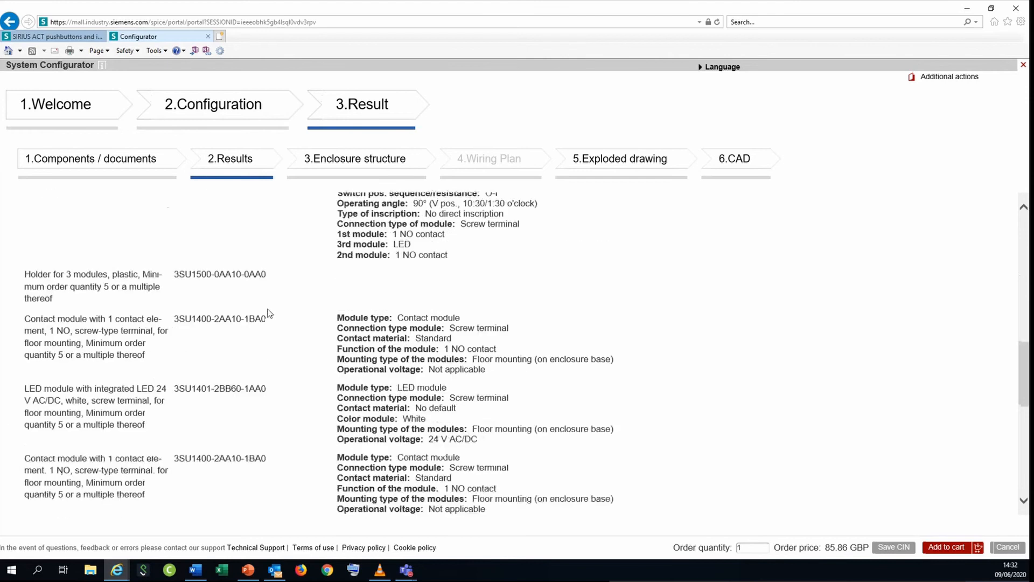
scroll(275, 323, up, 12)
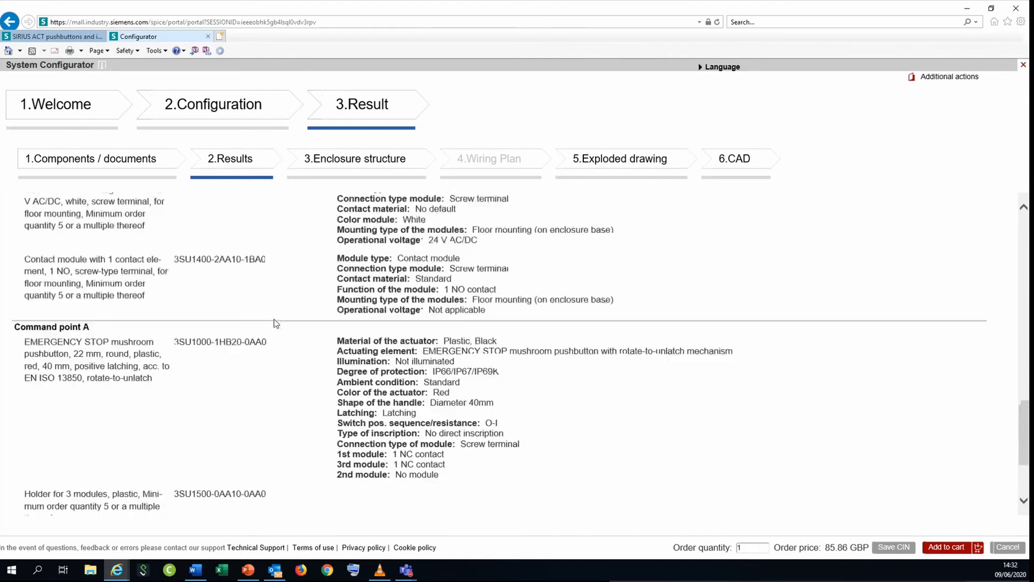
Step: View the enclosure structure and the exploded drawing of the complete enclosure
click(379, 159)
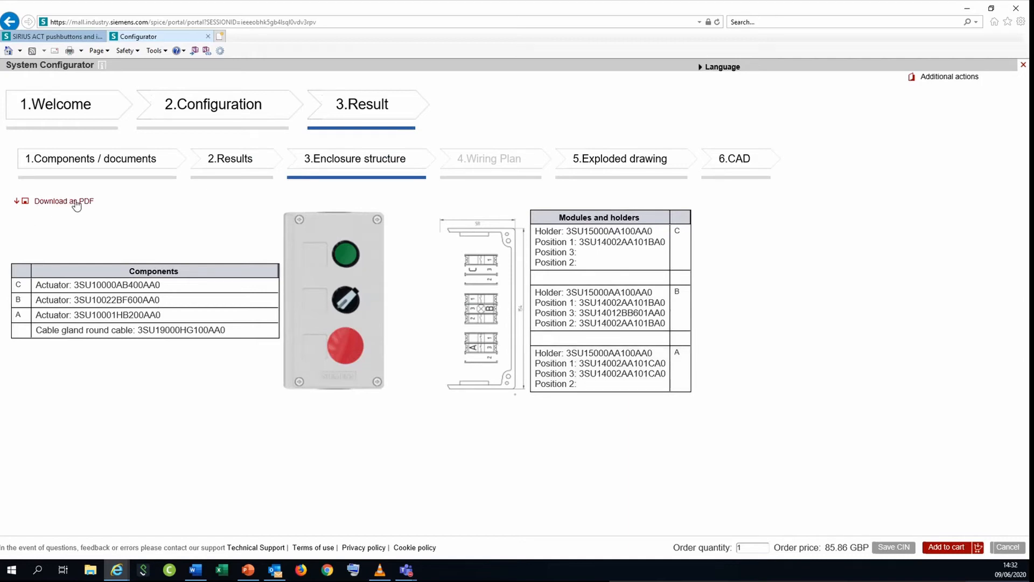
click(636, 161)
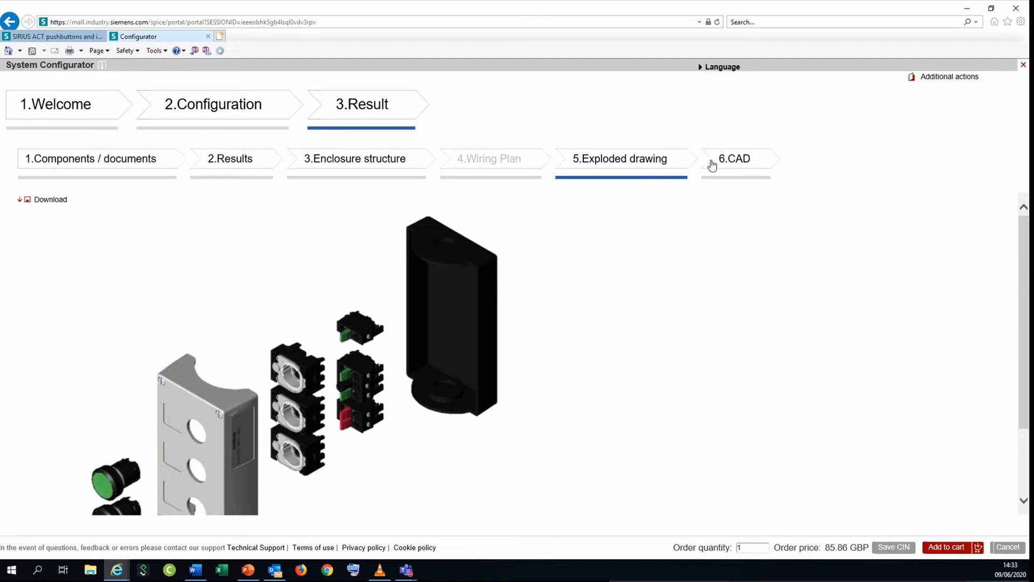
scroll(733, 320, down, 2)
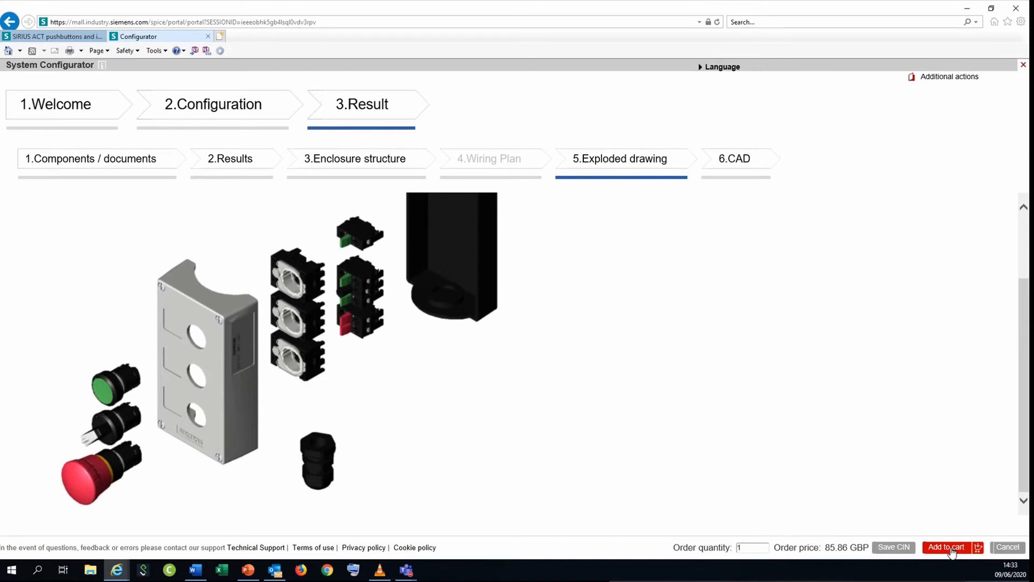
Step: Save the configuration under a Configuration Identification Number (CIN), highlight the generated number and close the CIN dialog
click(897, 549)
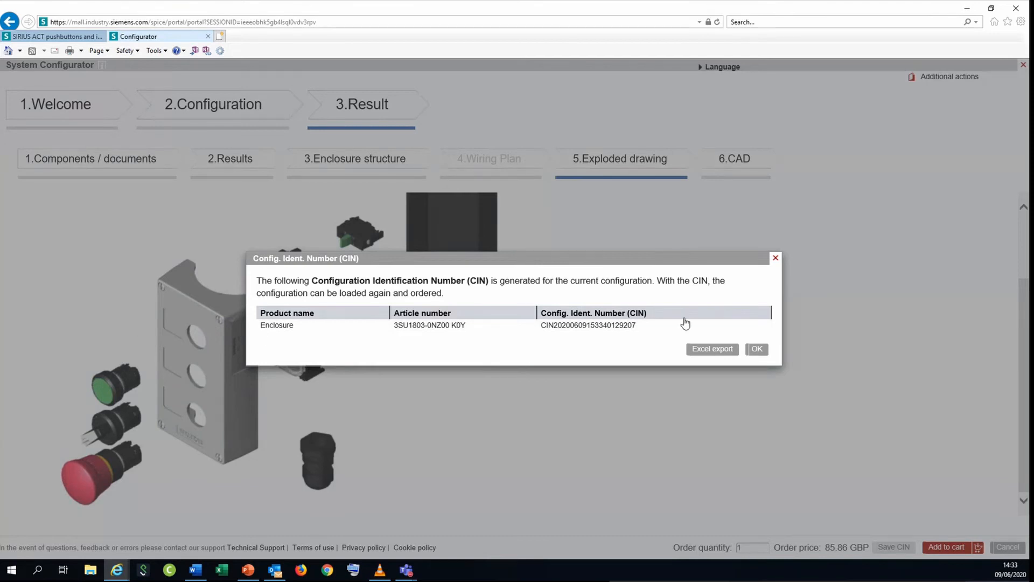
drag(647, 328, 543, 330)
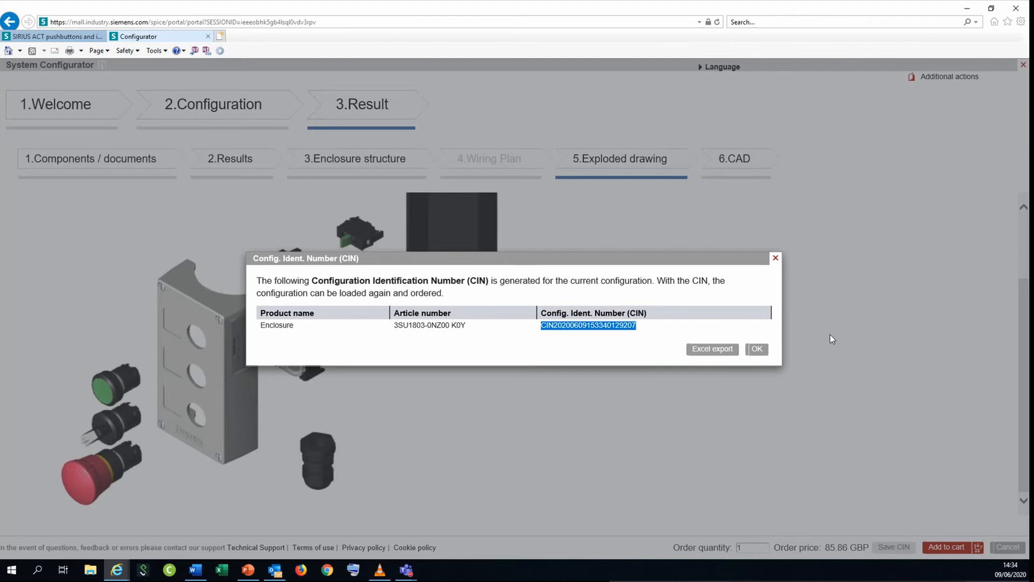
click(766, 351)
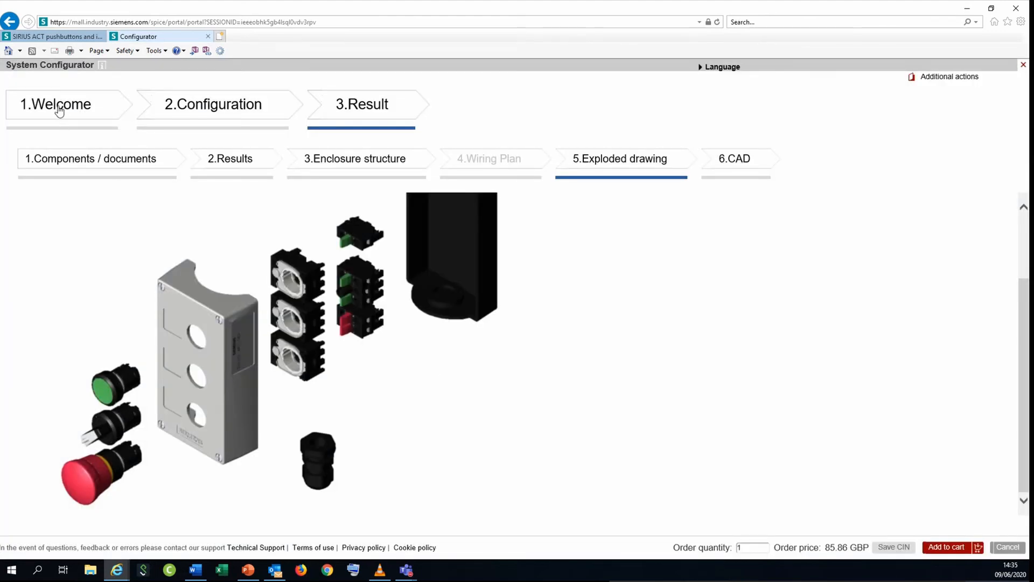
Step: Start a new Actuators / indicators configuration from the welcome page, confirming the reset of the previous configuration and acknowledging the front panel note
click(66, 106)
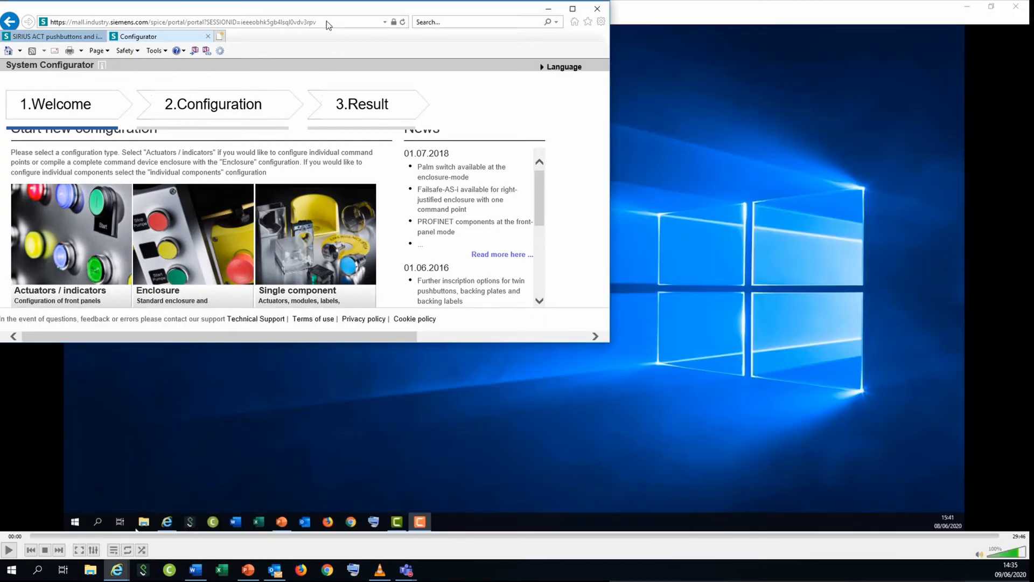
double_click(318, 12)
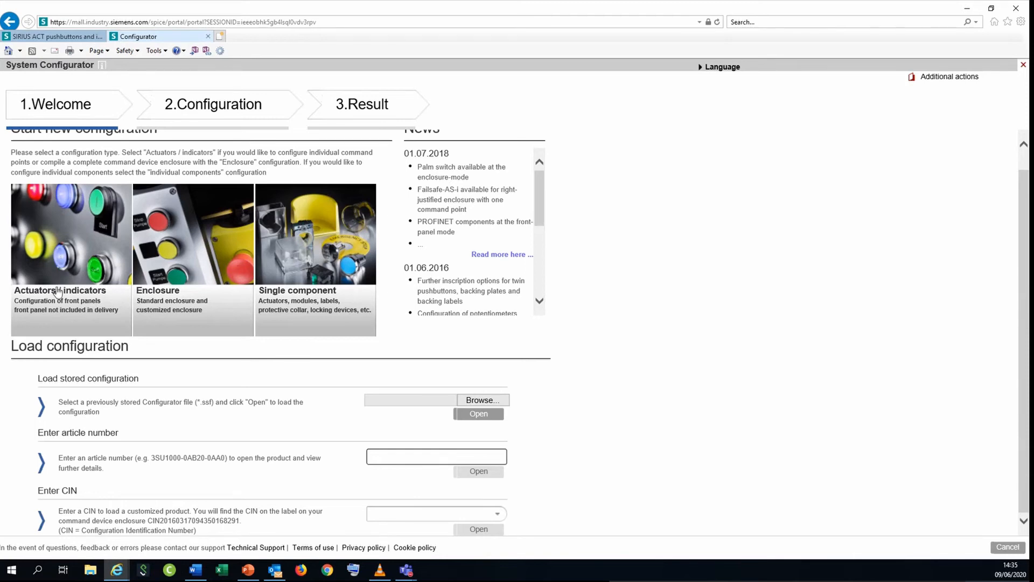
click(78, 251)
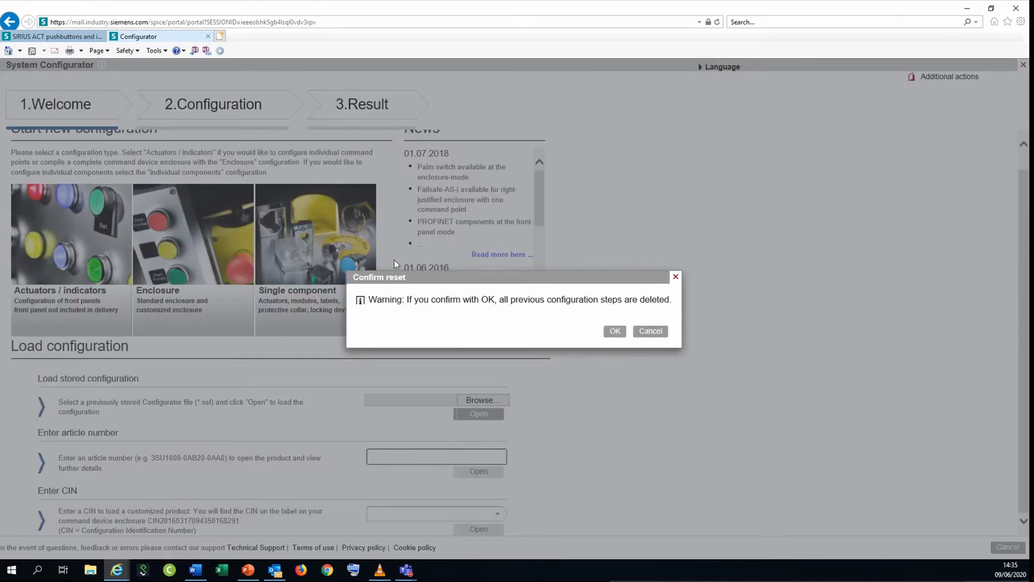
click(615, 333)
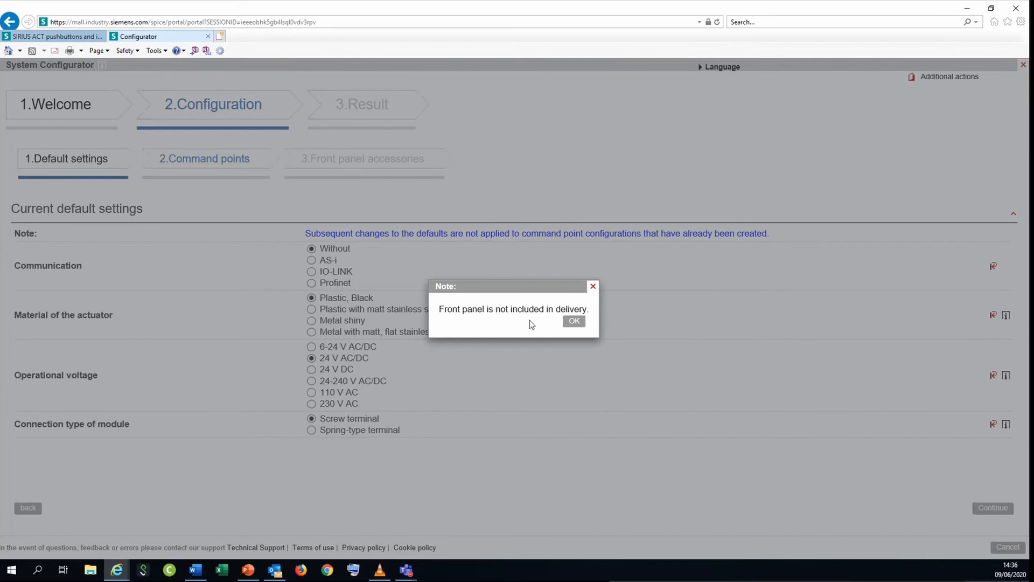
click(575, 322)
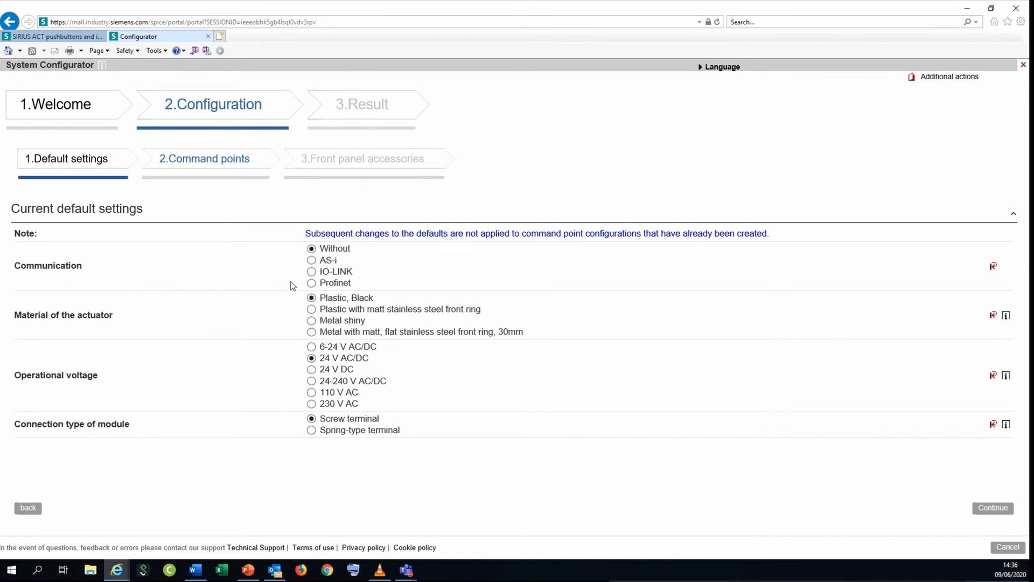
Step: Set the default communication to Profinet and the actuator material to Metal shiny, and continue to the command points
click(312, 283)
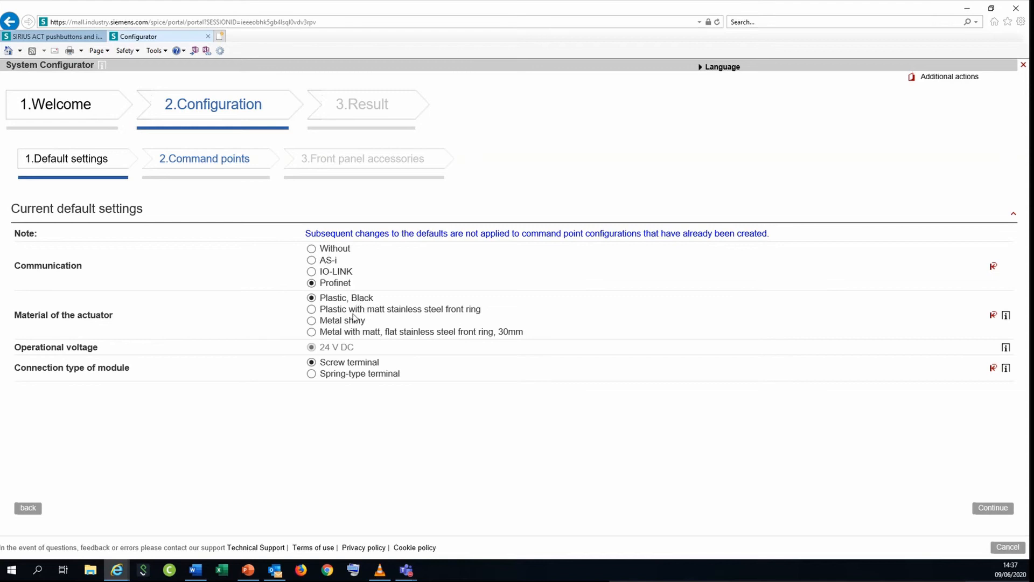
click(312, 321)
click(1003, 508)
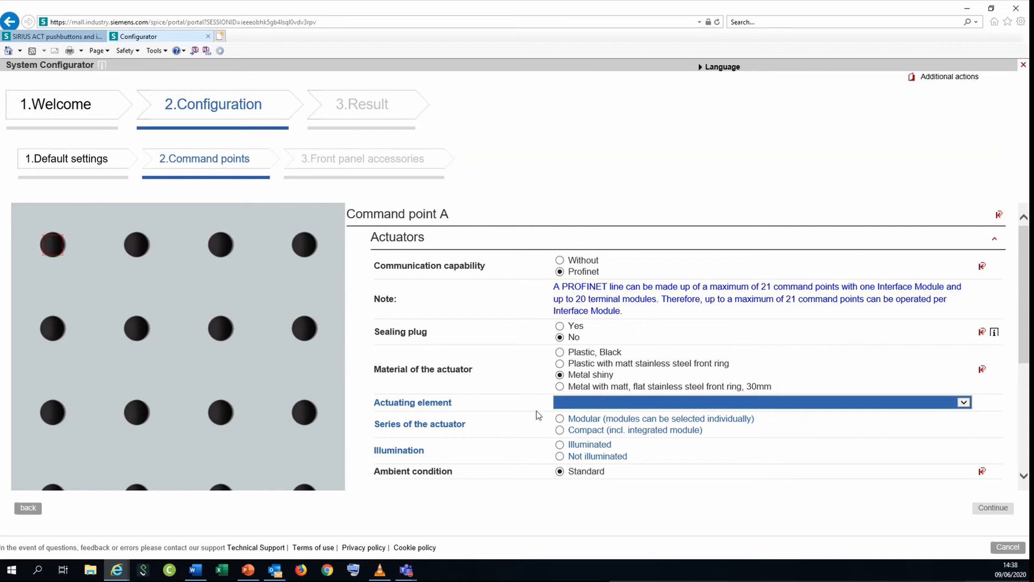
Step: Make command point A a non-illuminated EMERGENCY STOP mushroom pushbutton with rotate-to-unlatch mechanism and acknowledge the Safety Interface Module note
click(648, 404)
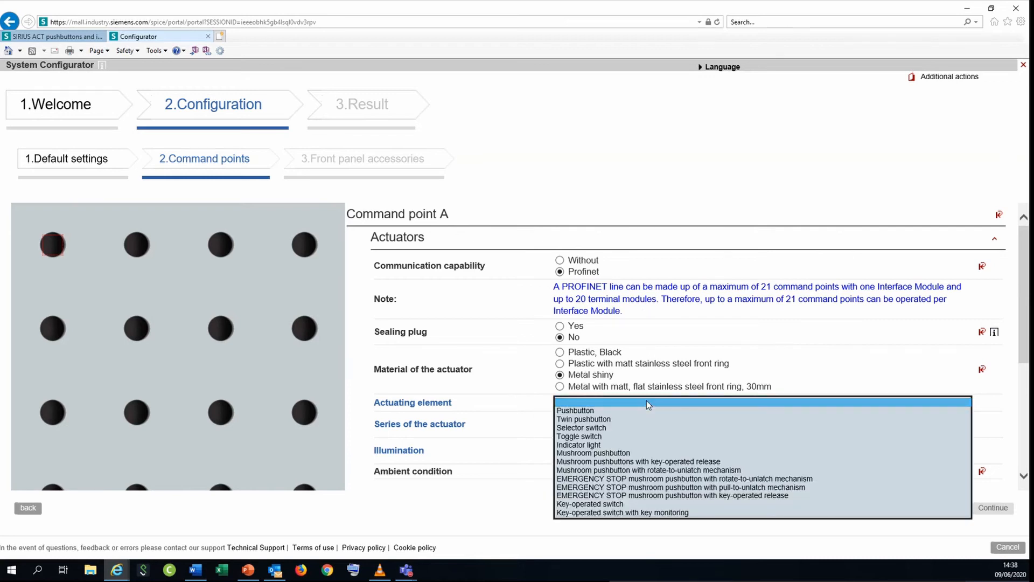
click(677, 479)
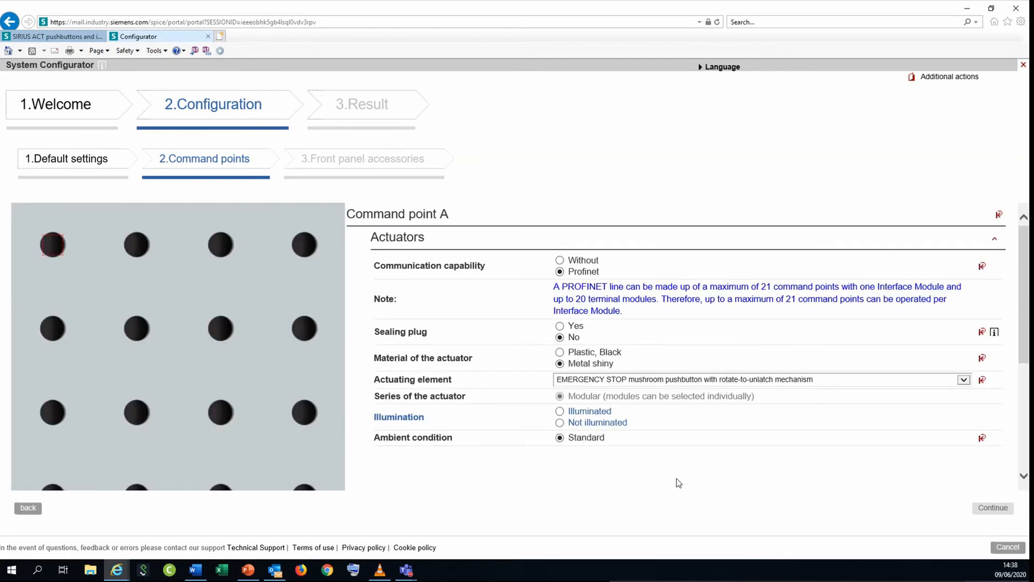
click(561, 424)
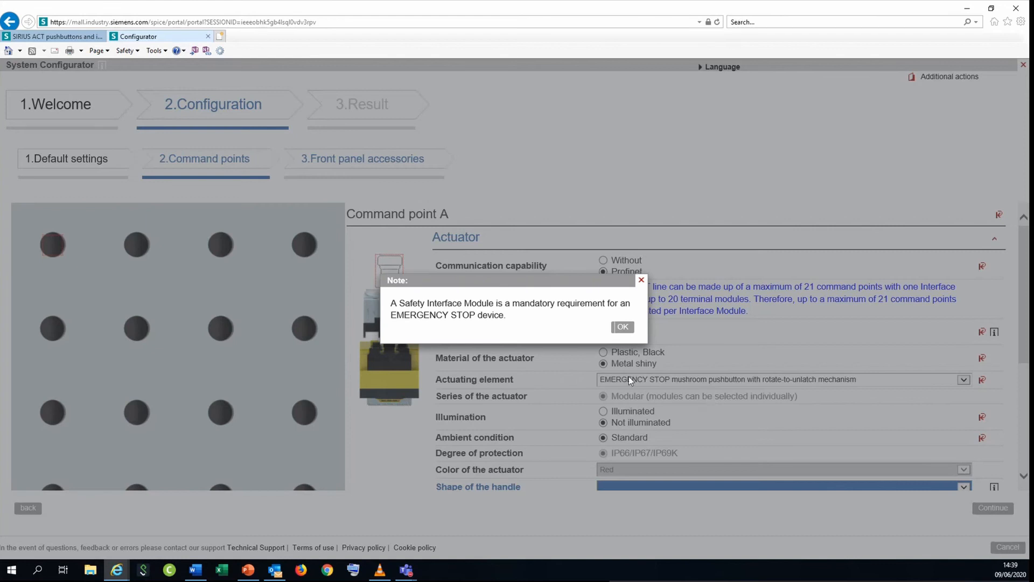
click(620, 328)
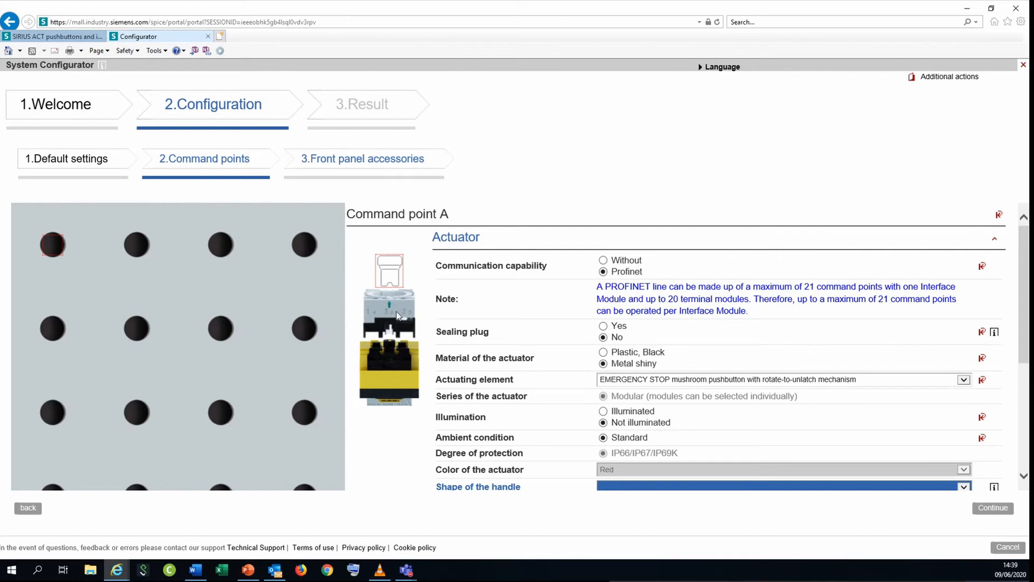
Step: Set command point A's handle shape to Diameter 60mm and look over its actuator and module preview
scroll(660, 432, down, 1)
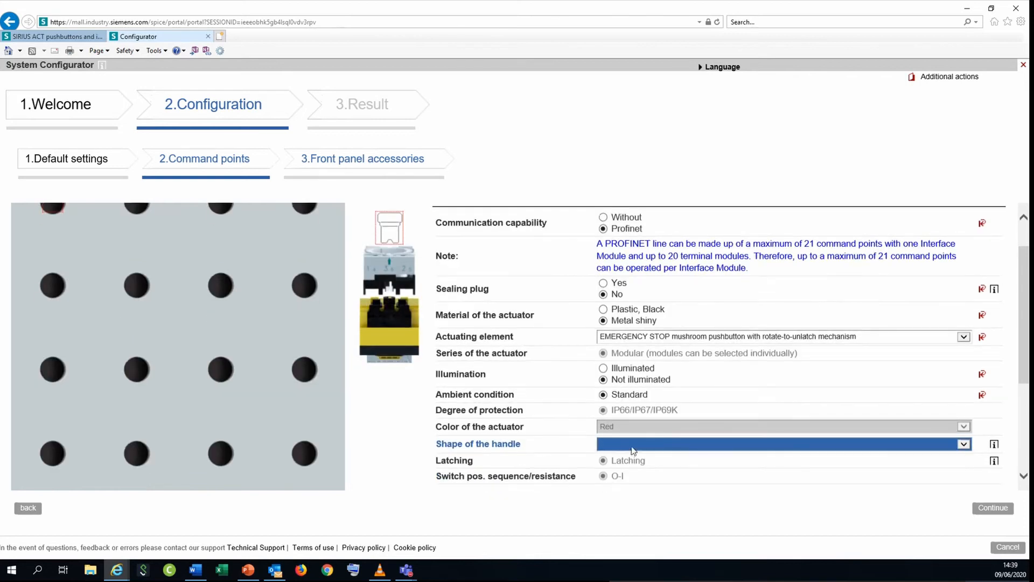
click(634, 445)
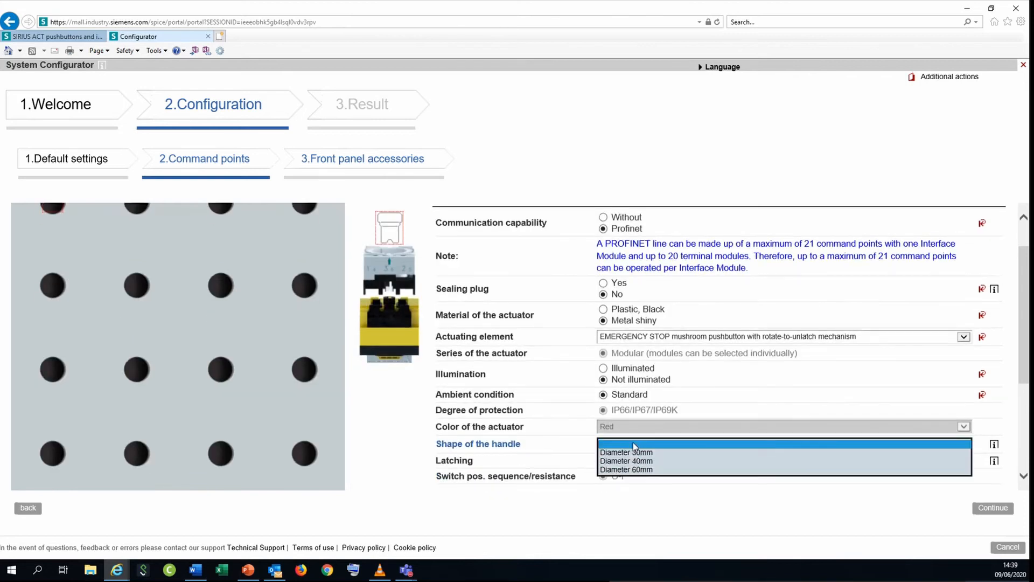
click(642, 469)
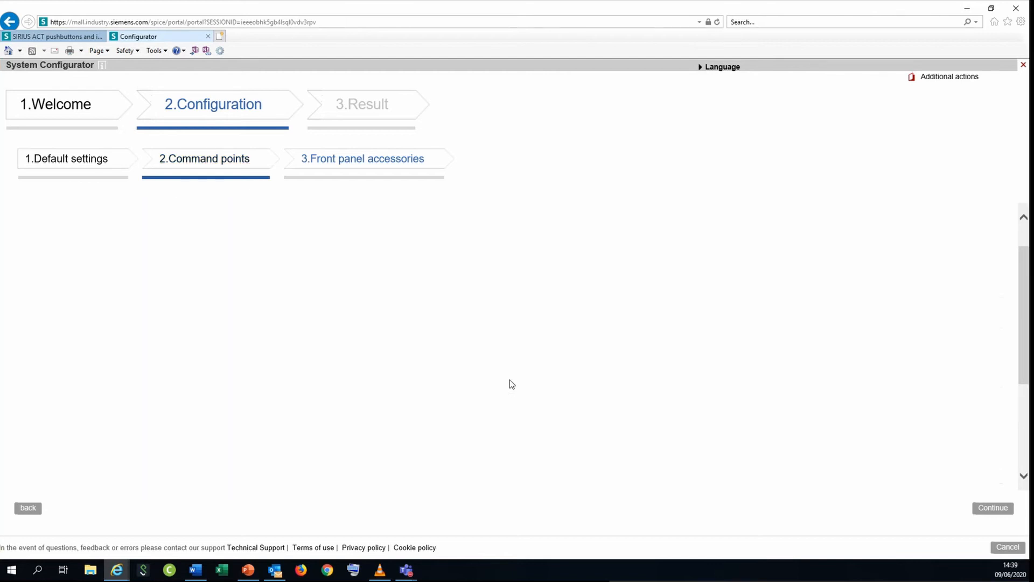
scroll(459, 384, down, 3)
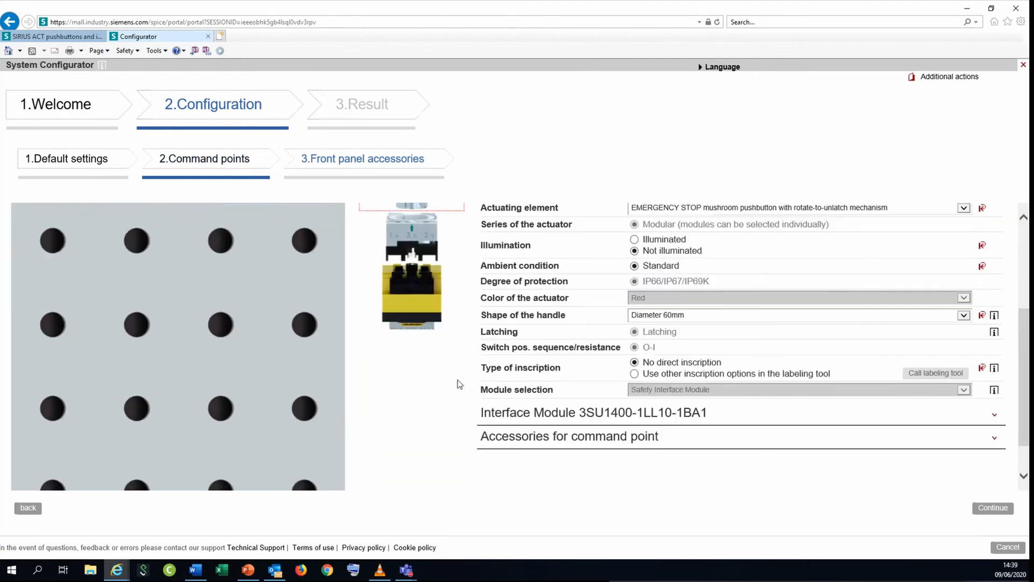
scroll(457, 387, up, 3)
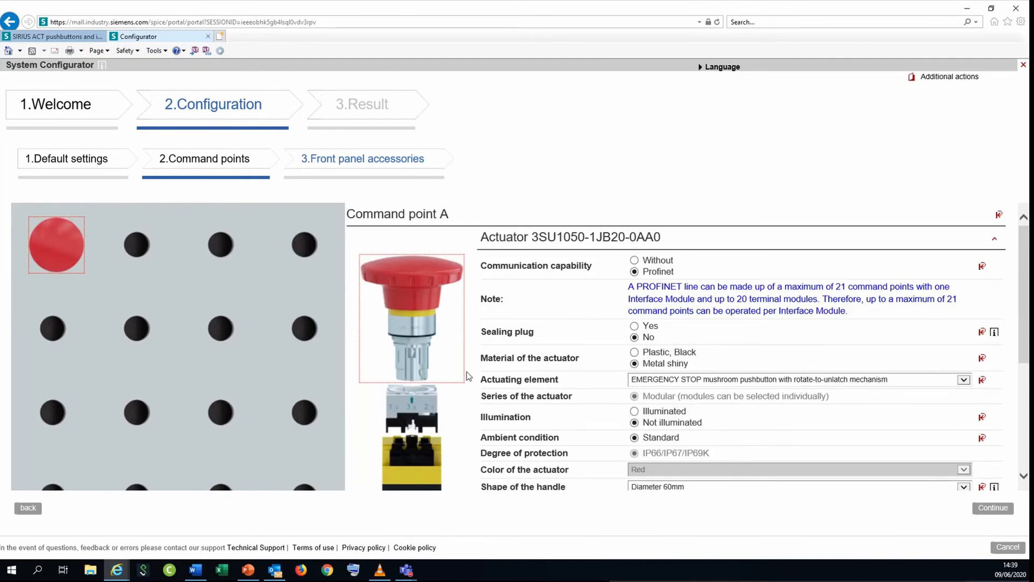
scroll(438, 351, down, 2)
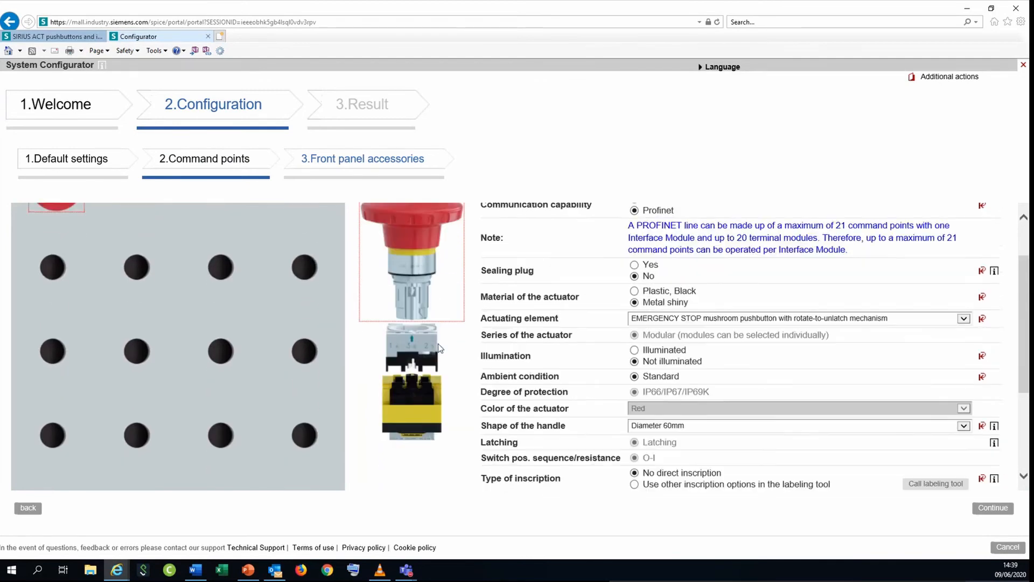
scroll(350, 340, up, 2)
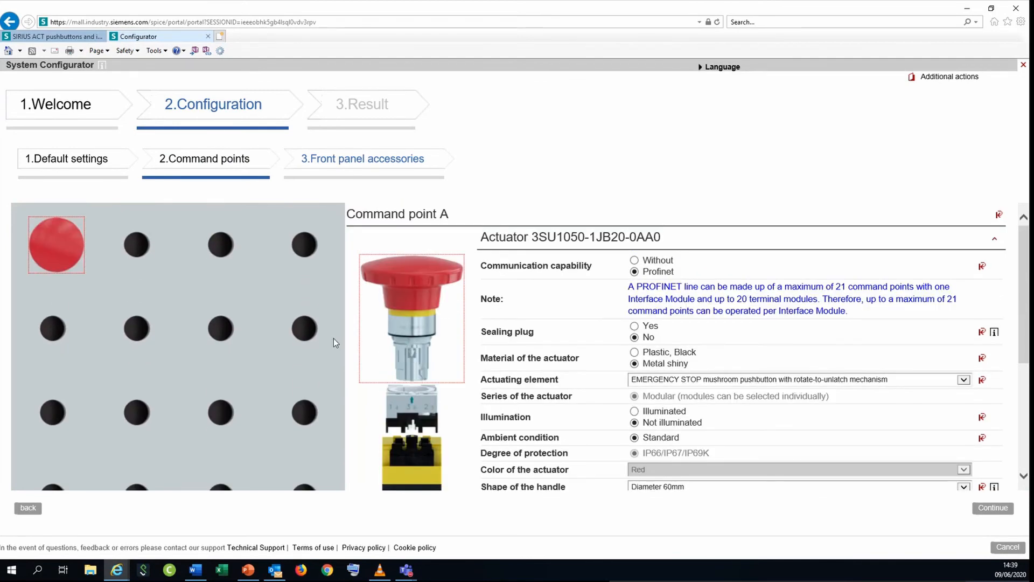
Step: Select command point B beside the emergency stop and make it a non-illuminated pushbutton
click(139, 252)
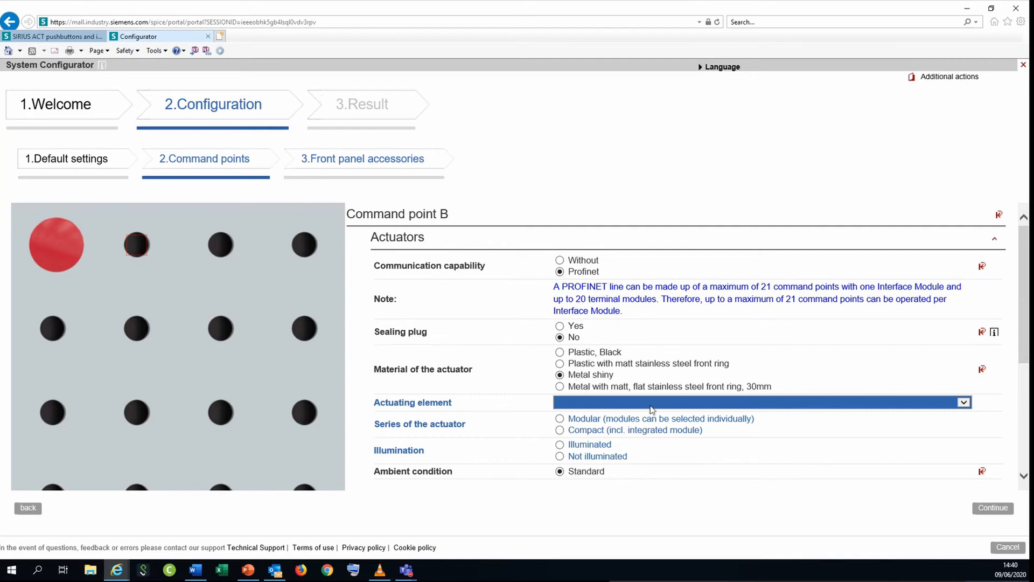
click(687, 405)
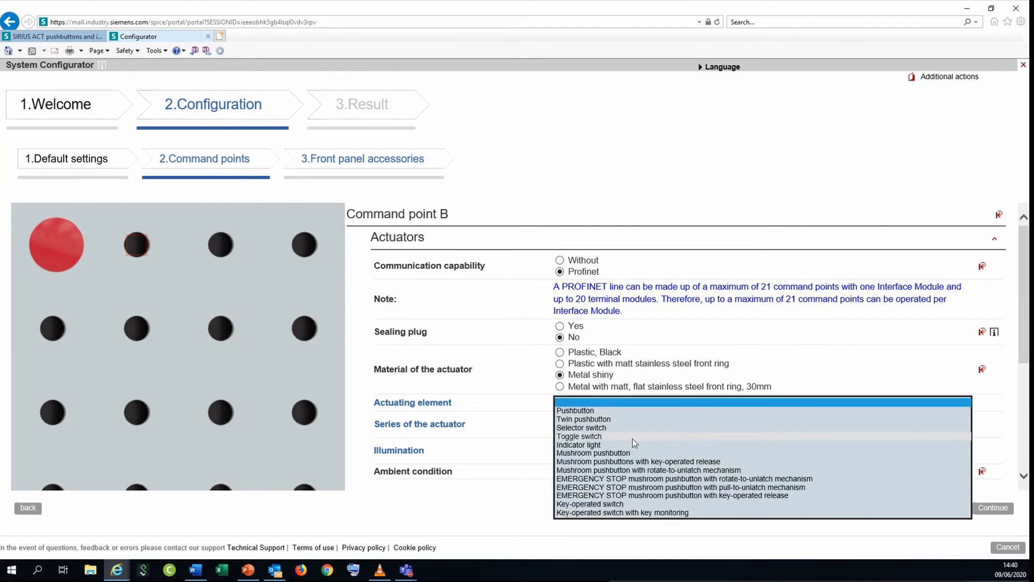
click(613, 411)
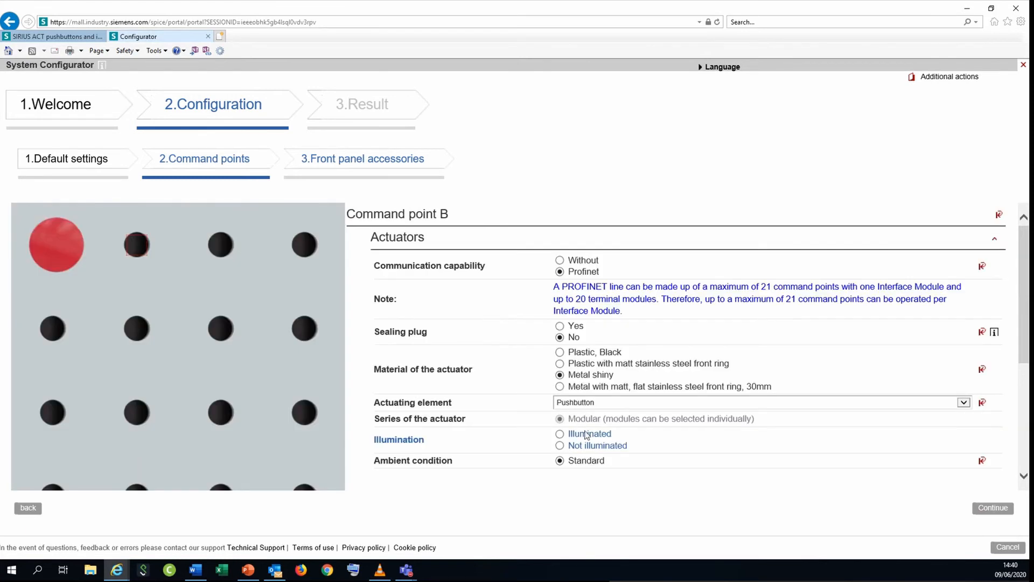
scroll(675, 401, down, 1)
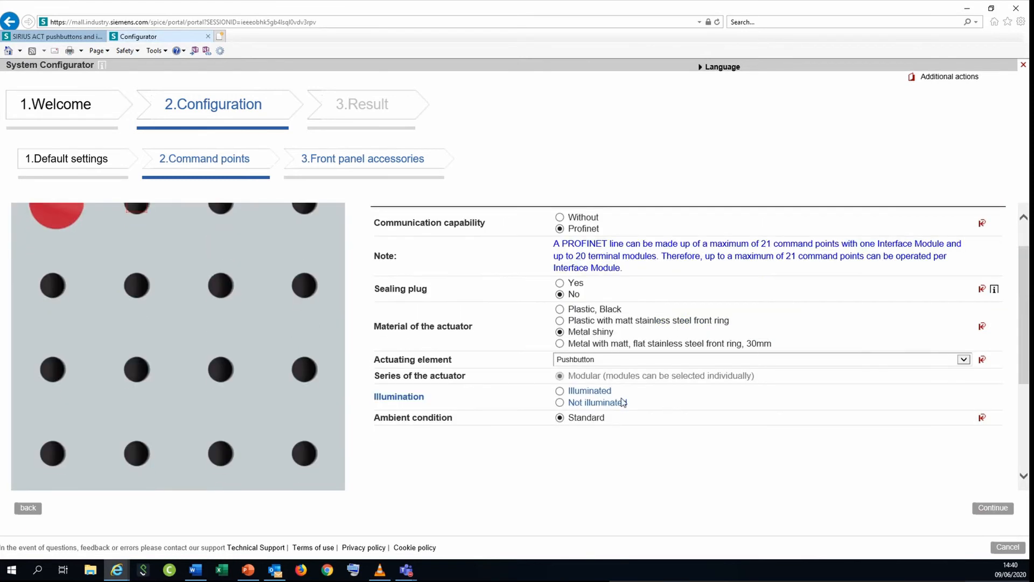
click(560, 403)
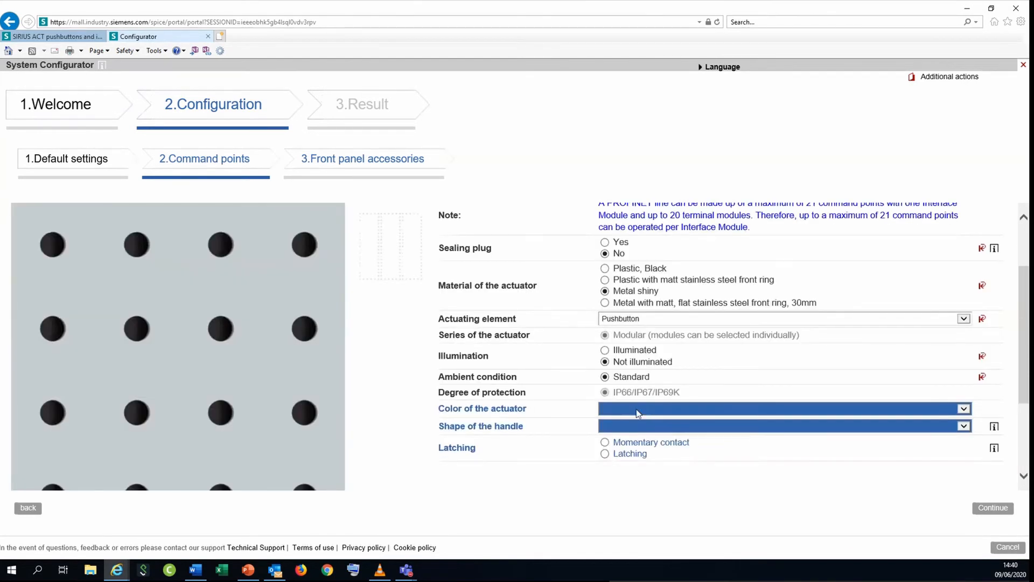
Step: Give command point B's pushbutton a blue actuator, a flat button handle and momentary contact
click(635, 410)
click(627, 420)
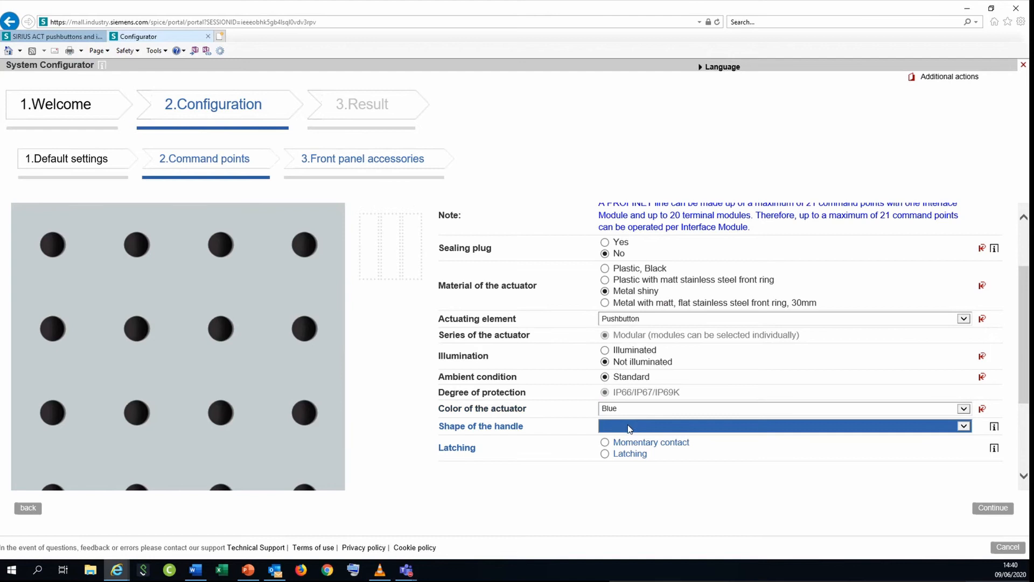
click(628, 426)
click(629, 435)
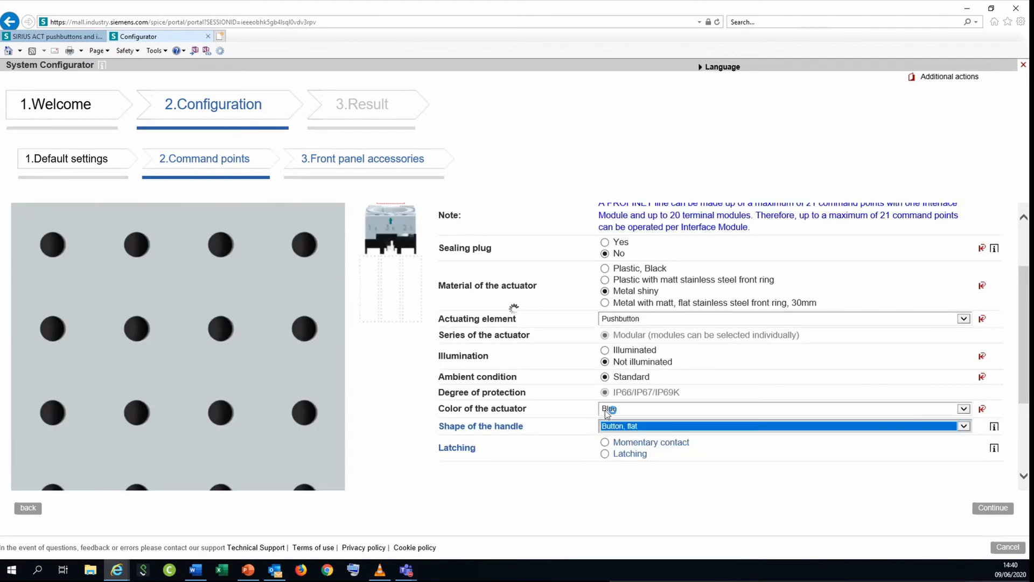
click(604, 443)
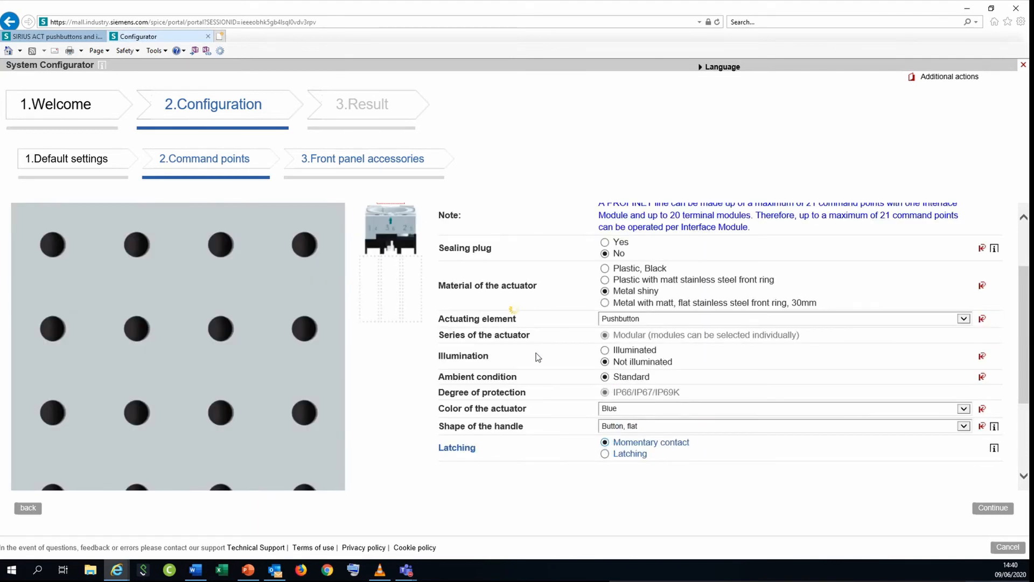
Step: Assign the Terminal module, 2 inputs, to command point B and check its preview
scroll(547, 402, down, 1)
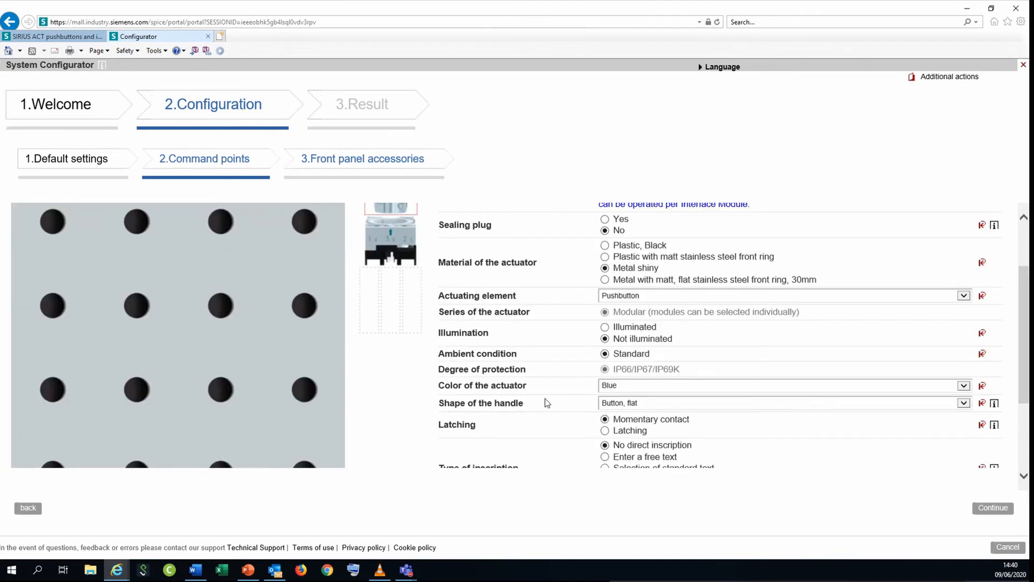
scroll(547, 403, down, 2)
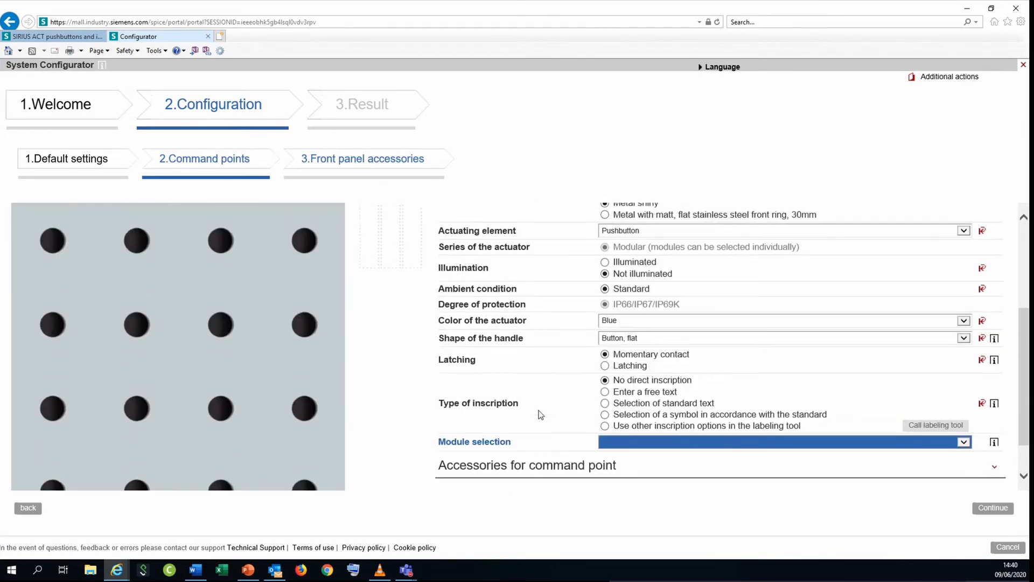
scroll(541, 415, up, 3)
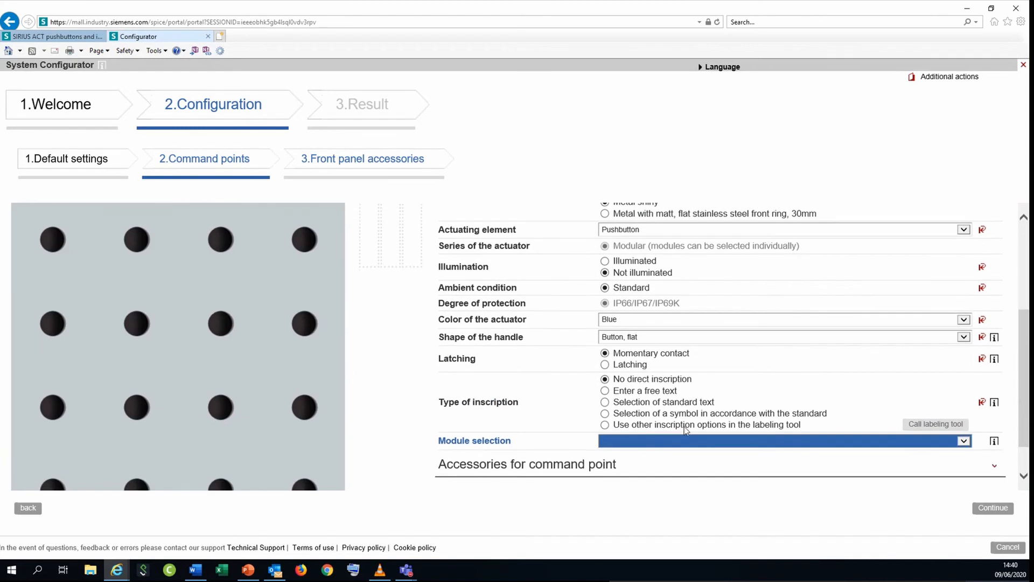
click(672, 441)
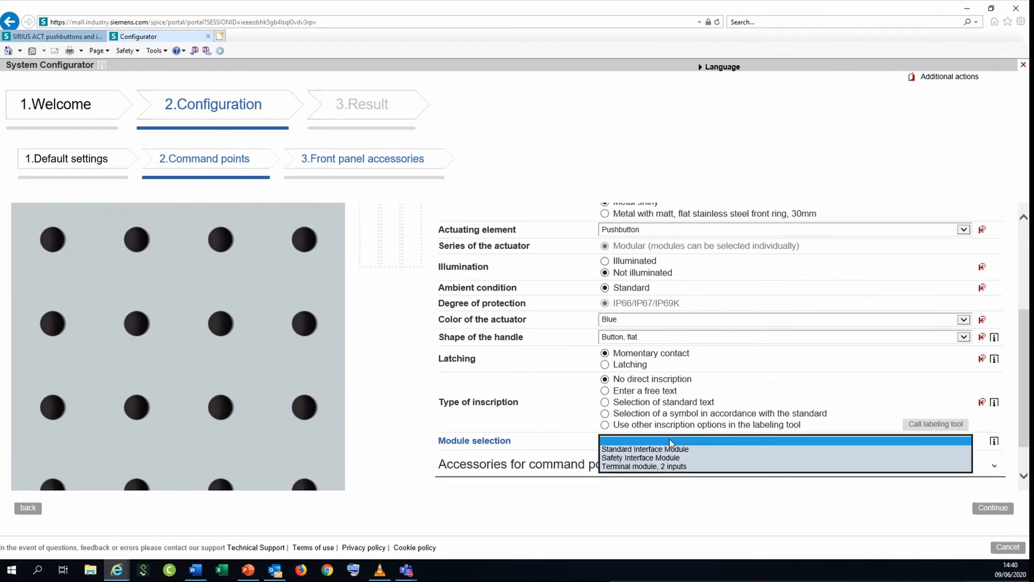
click(669, 466)
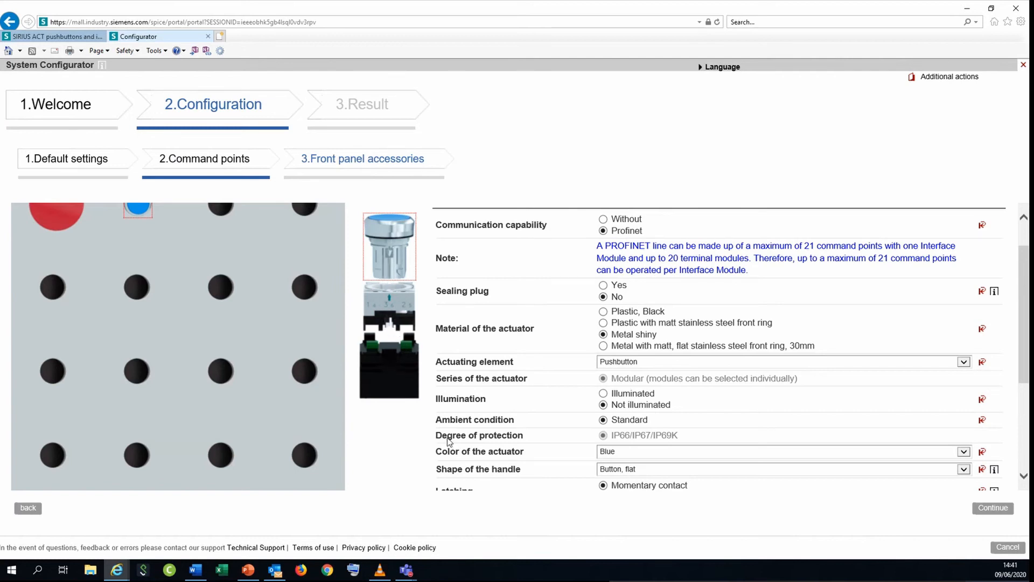
scroll(285, 311, up, 2)
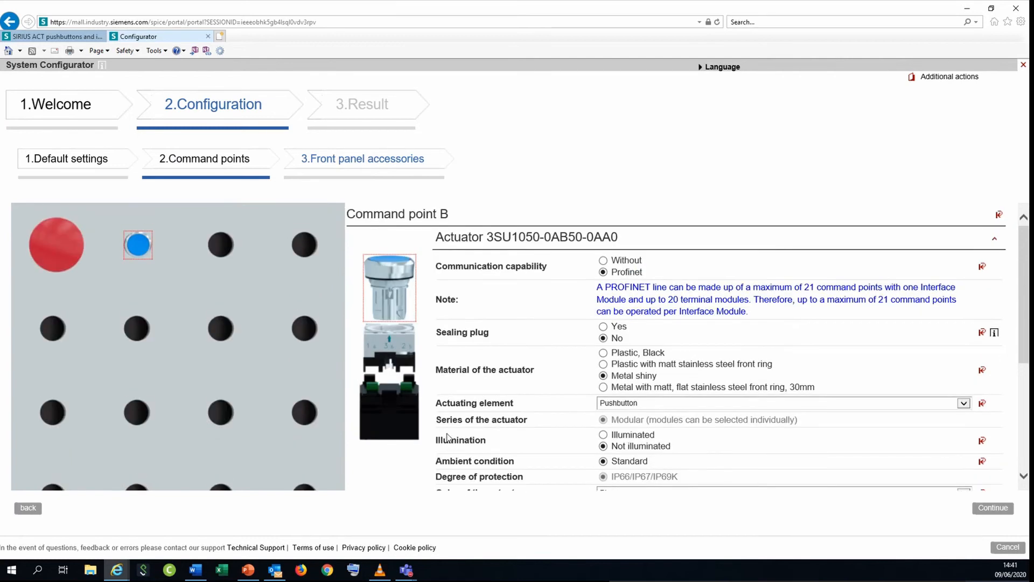
Step: Select command point C beside the blue pushbutton and set its actuating element to Indicator light
click(217, 249)
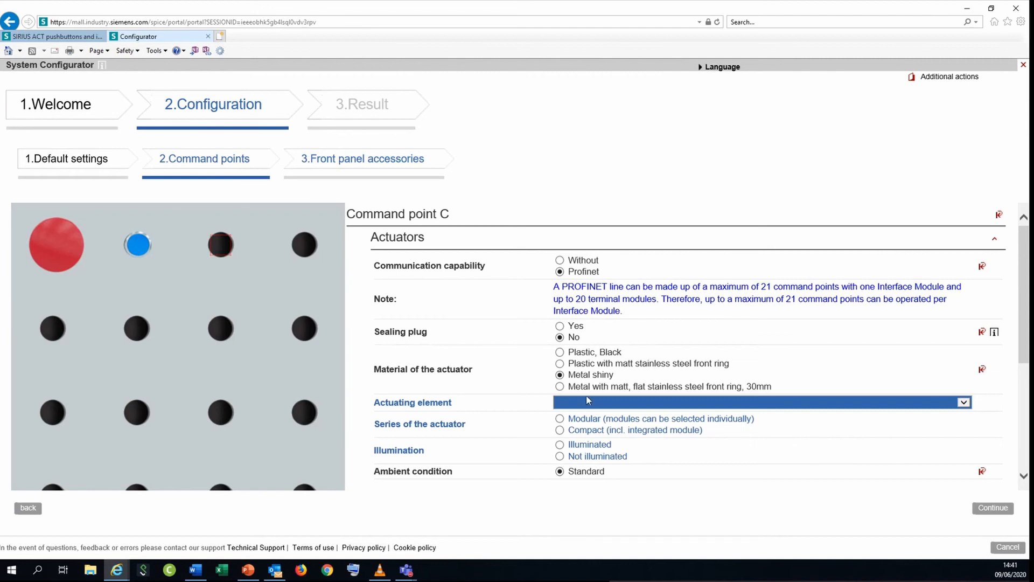
click(626, 405)
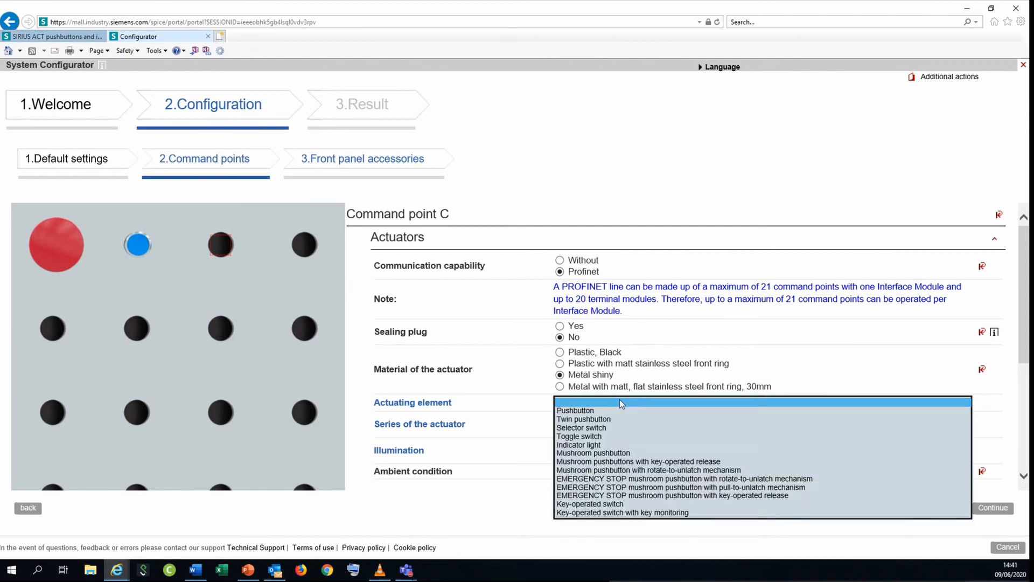
click(612, 444)
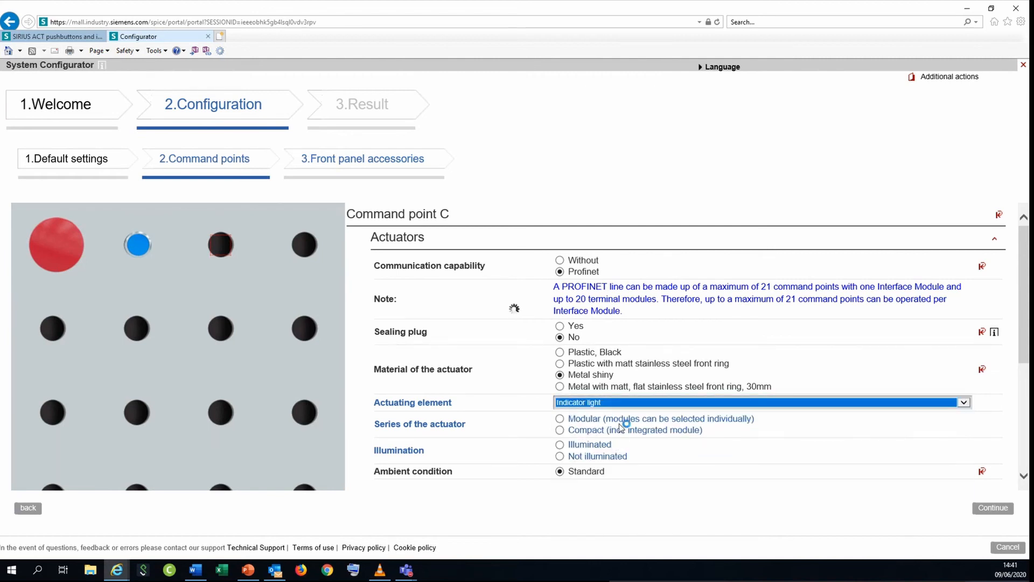
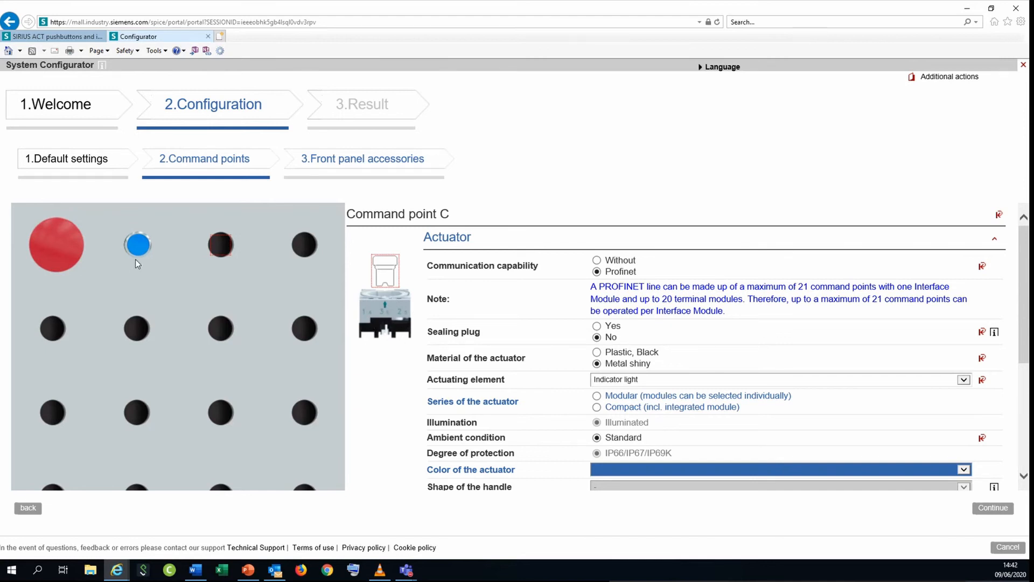
Step: Make command point C's indicator light a modular series actuator with the colour green
click(597, 396)
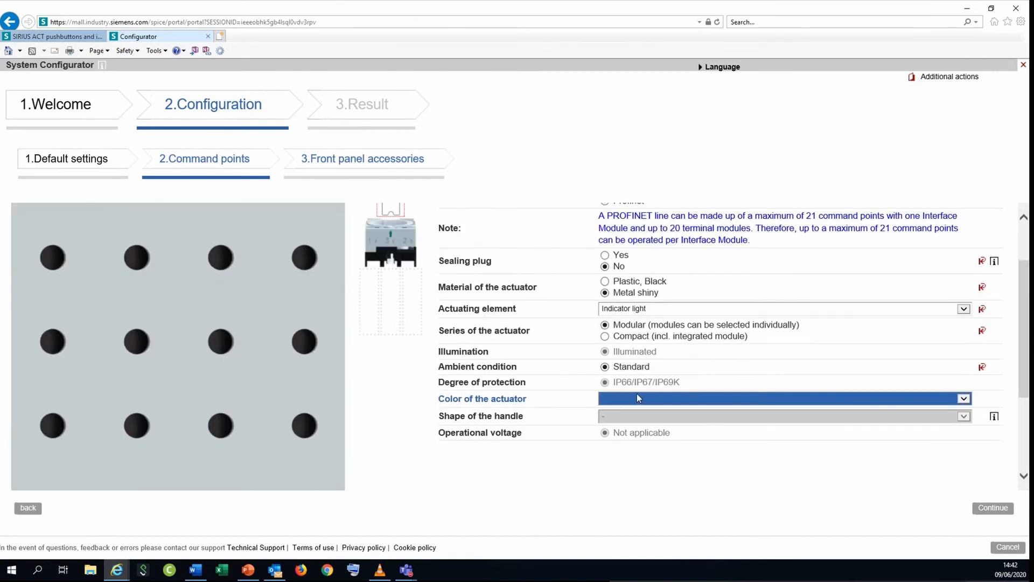
click(634, 394)
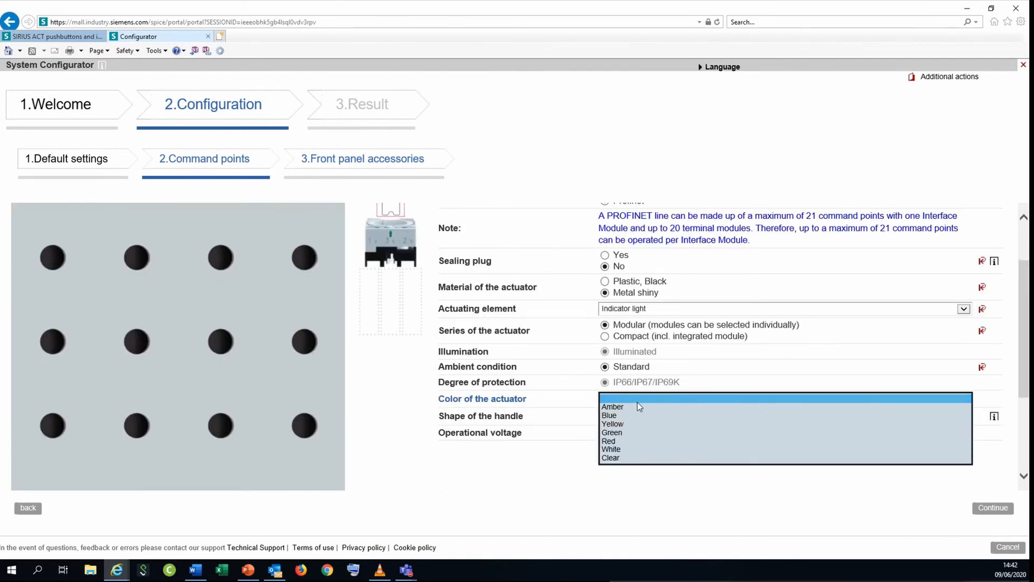
click(631, 432)
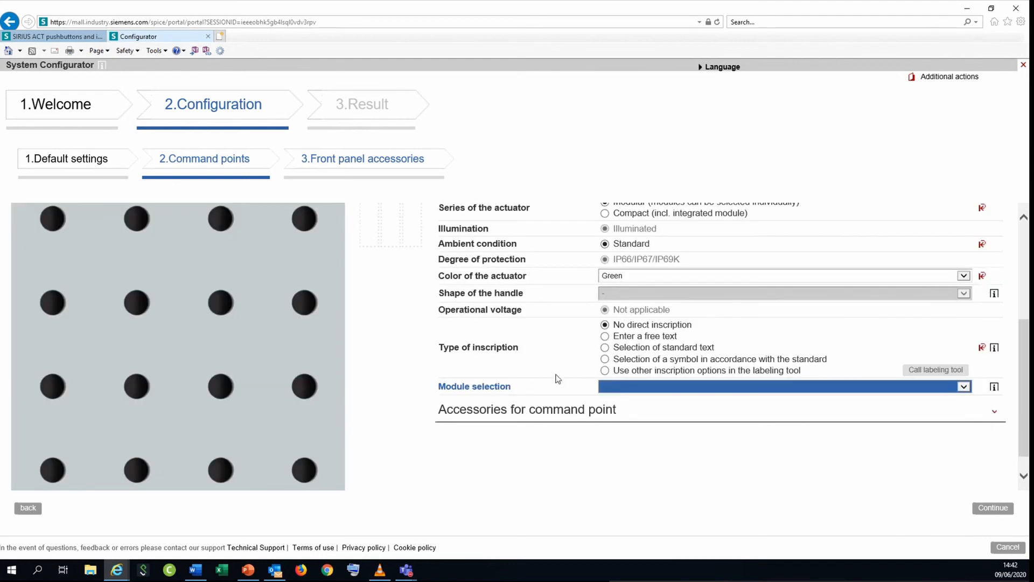
scroll(557, 321, up, 4)
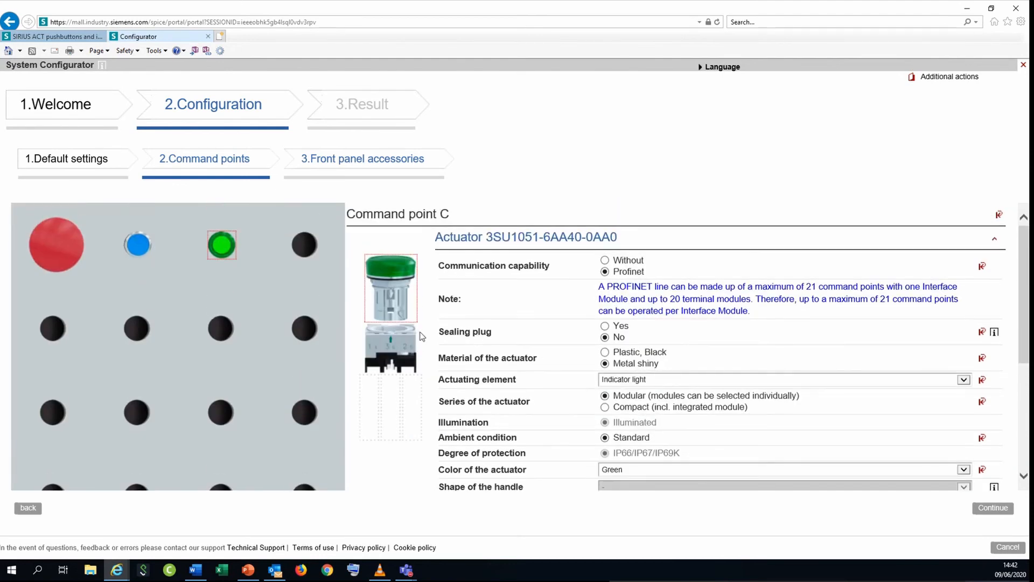
Step: Assign the Terminal module with LED to command point C's indicator light
scroll(607, 377, down, 4)
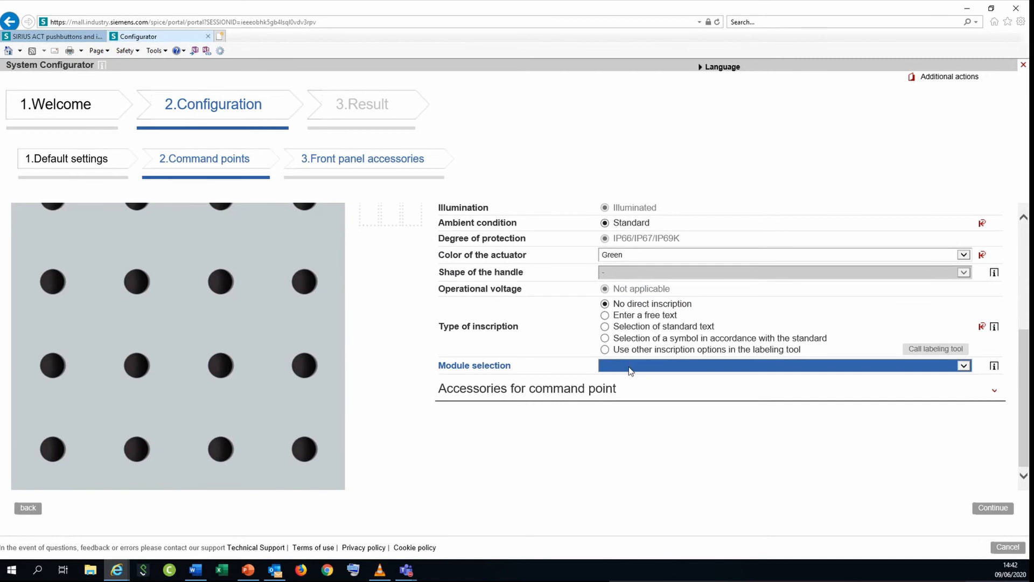
click(630, 371)
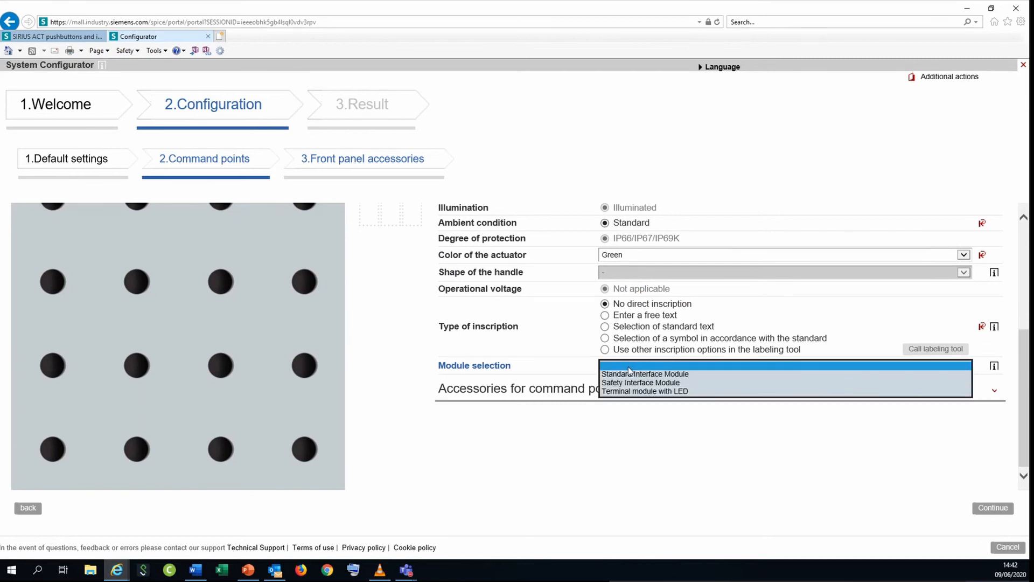
click(648, 392)
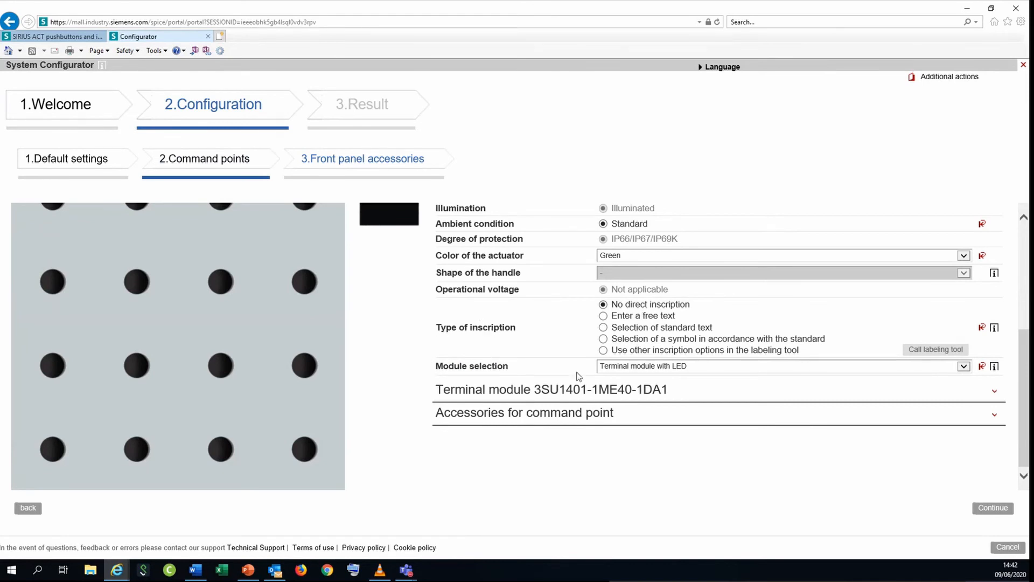
Step: Select command point D beside the green indicator light and make it an illuminated selector switch
scroll(525, 371, up, 4)
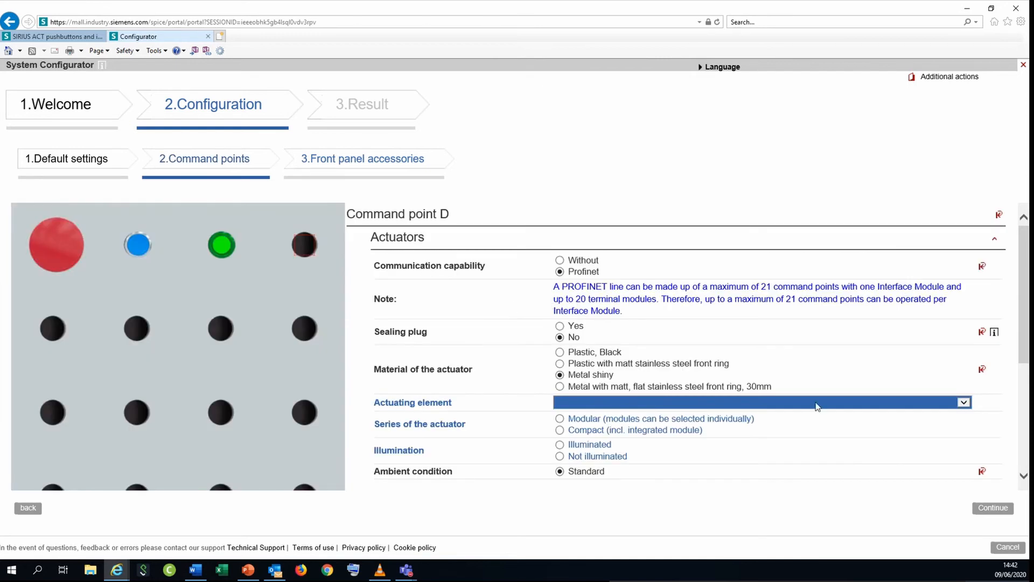
click(601, 401)
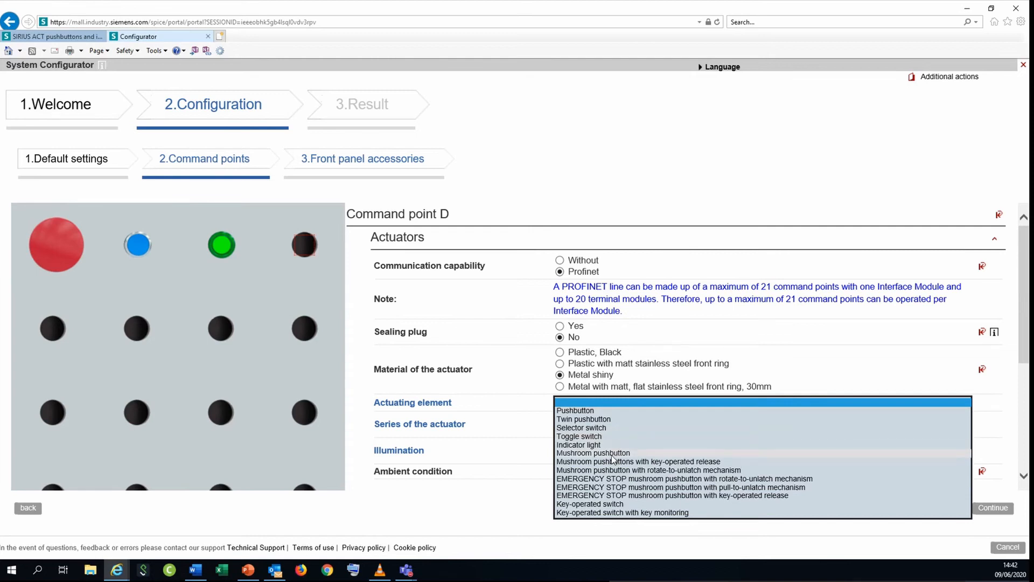
click(604, 428)
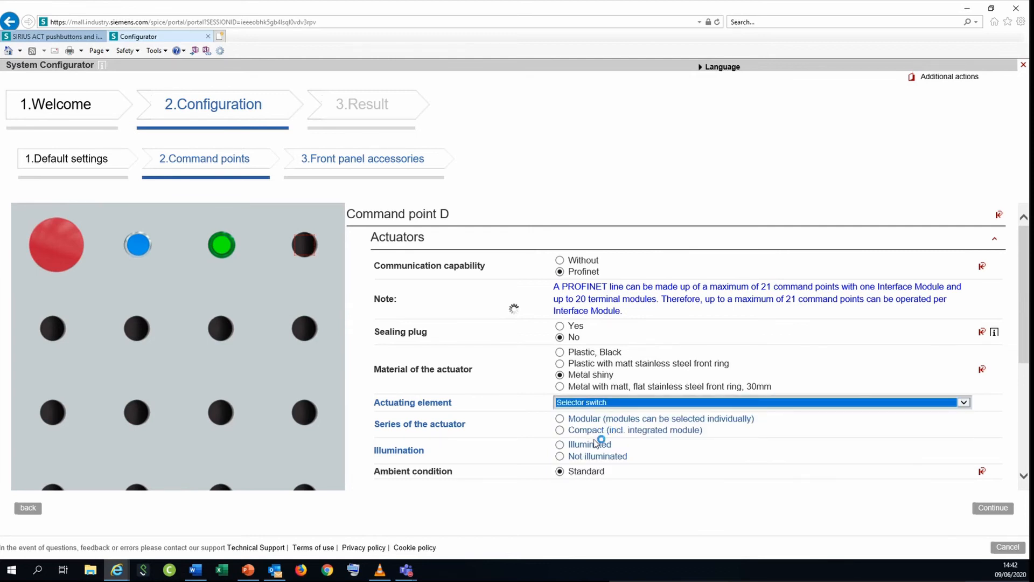
scroll(603, 427, down, 1)
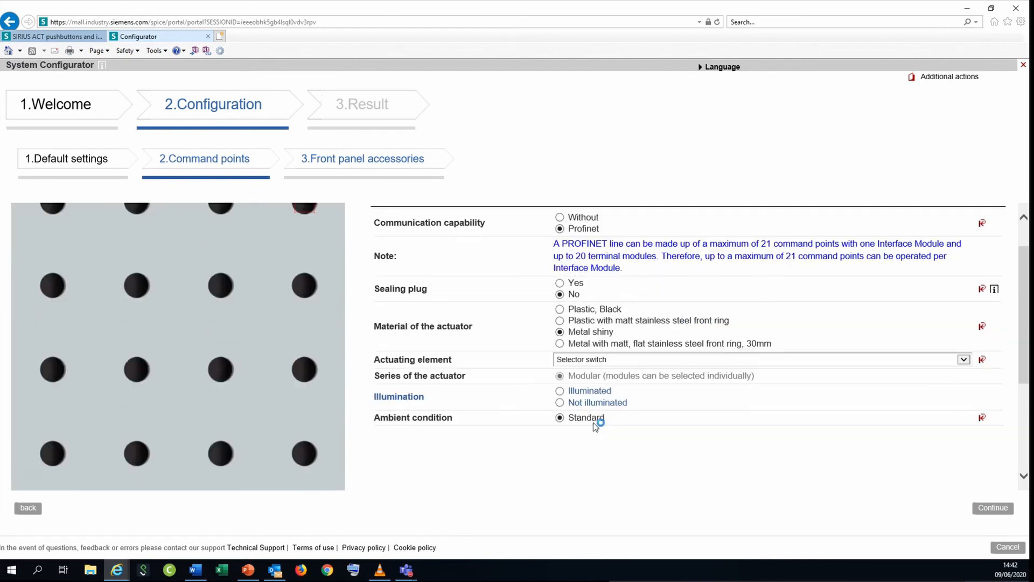
click(560, 391)
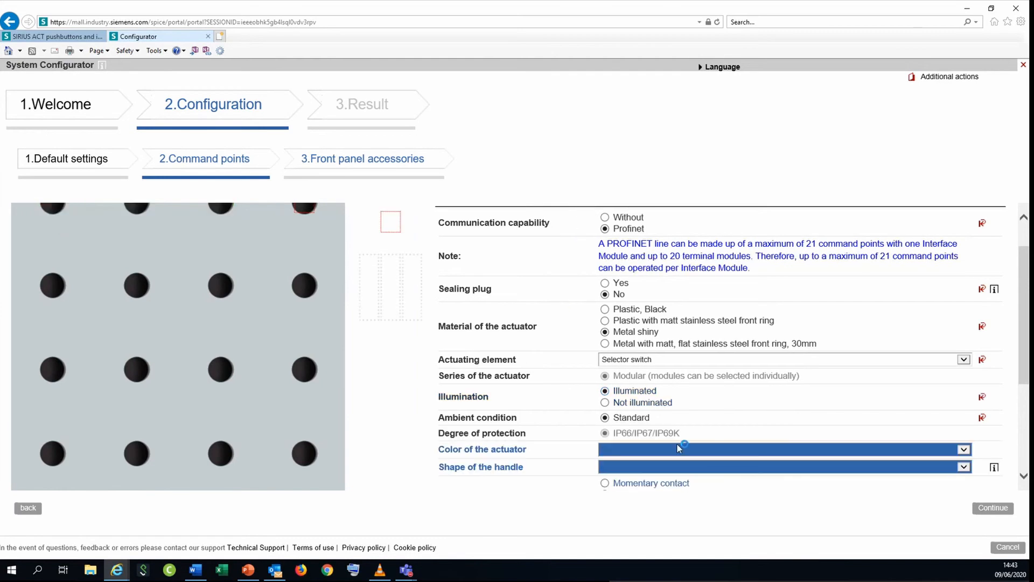
Step: Give command point D's selector switch a white actuator, a short selector handle, latching action and 2 switch positions
click(640, 448)
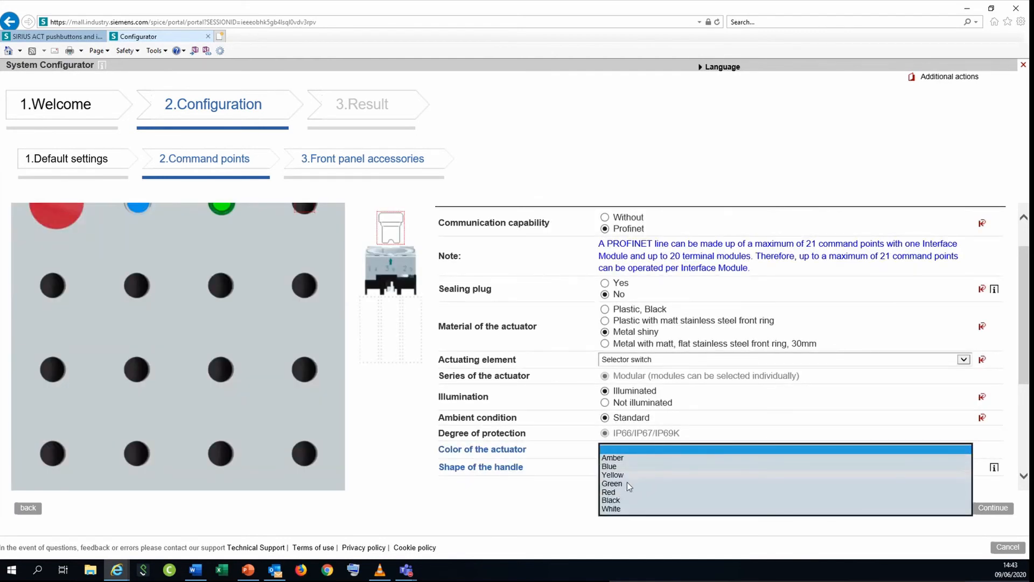
click(623, 508)
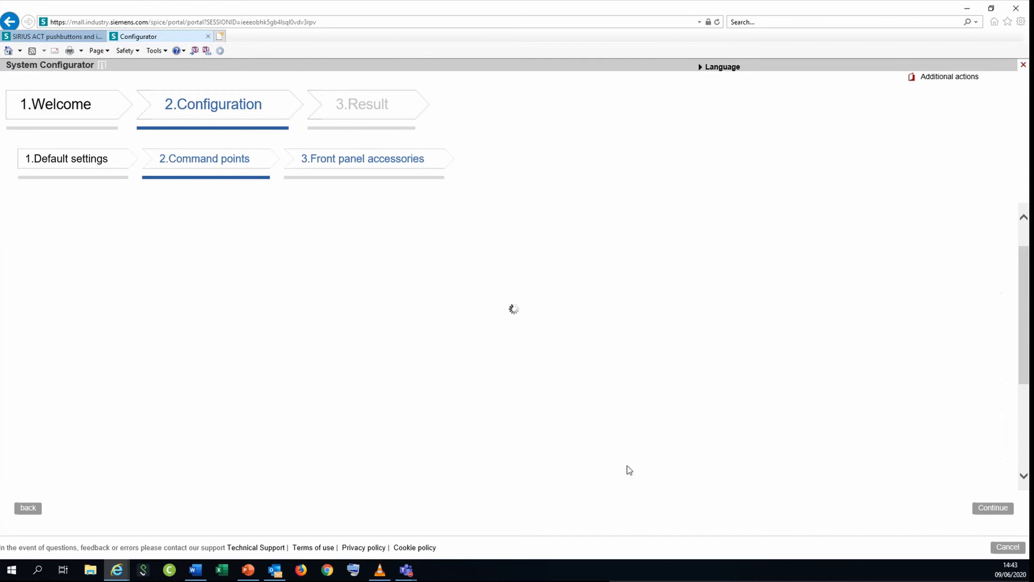
click(627, 468)
click(626, 475)
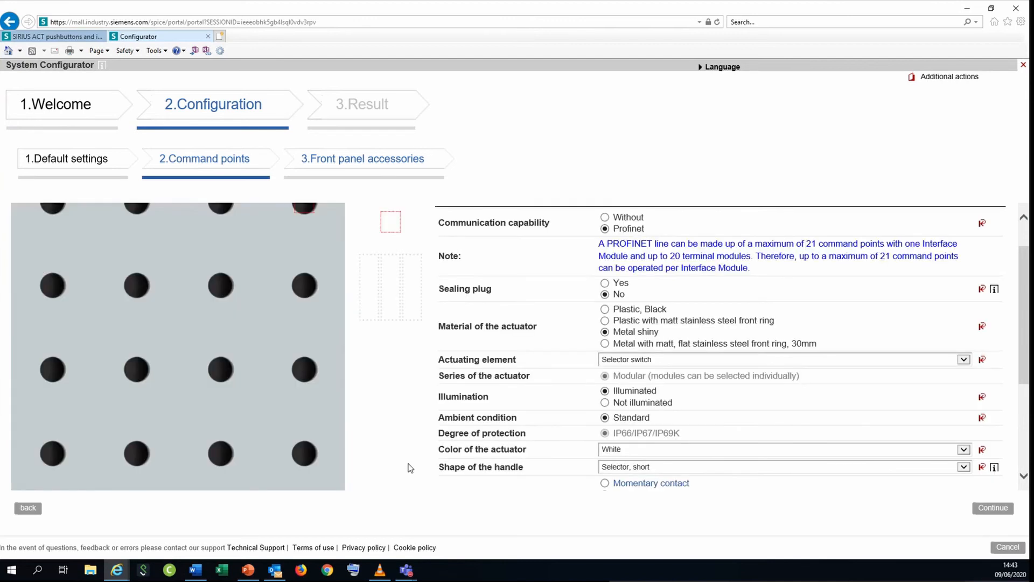
scroll(604, 420, down, 3)
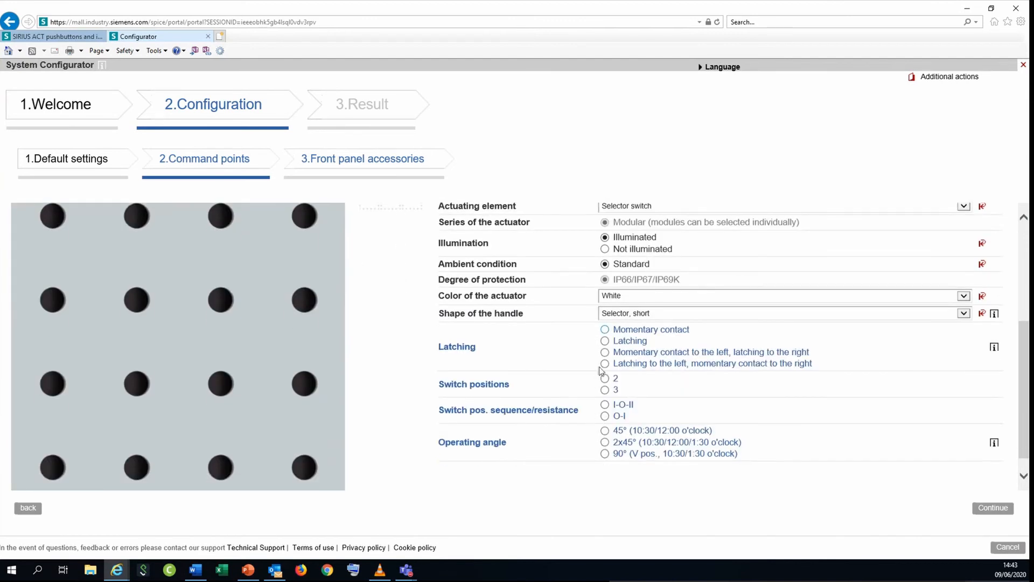
click(605, 340)
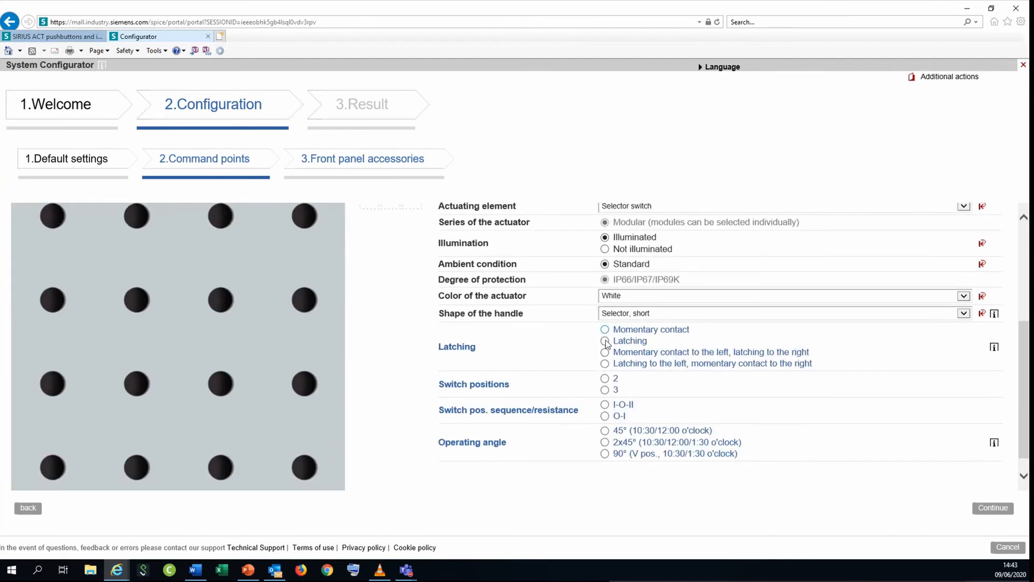
click(604, 390)
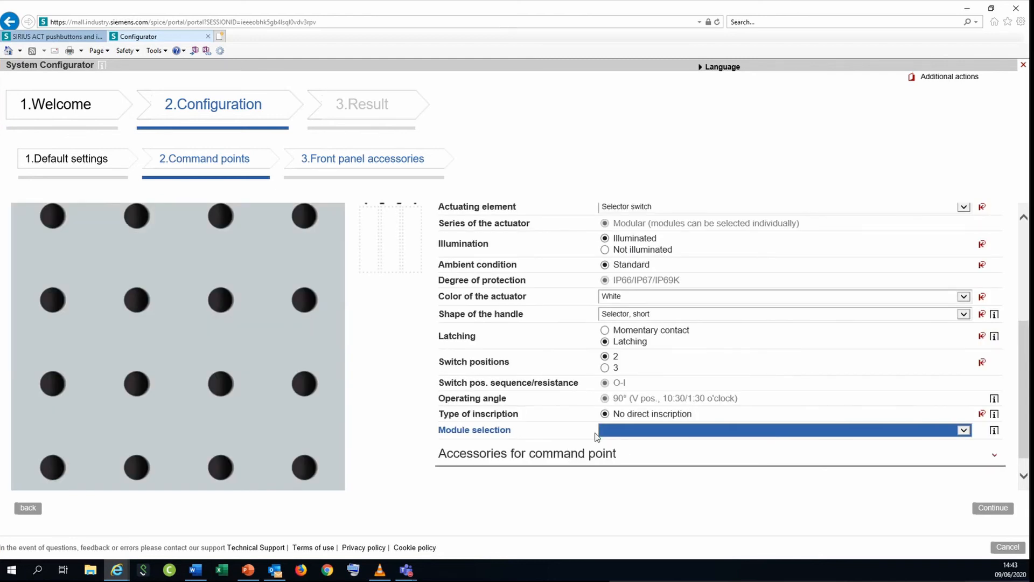
Step: Assign the Terminal module, 2 inputs with LED, to command point D and check its preview
click(601, 431)
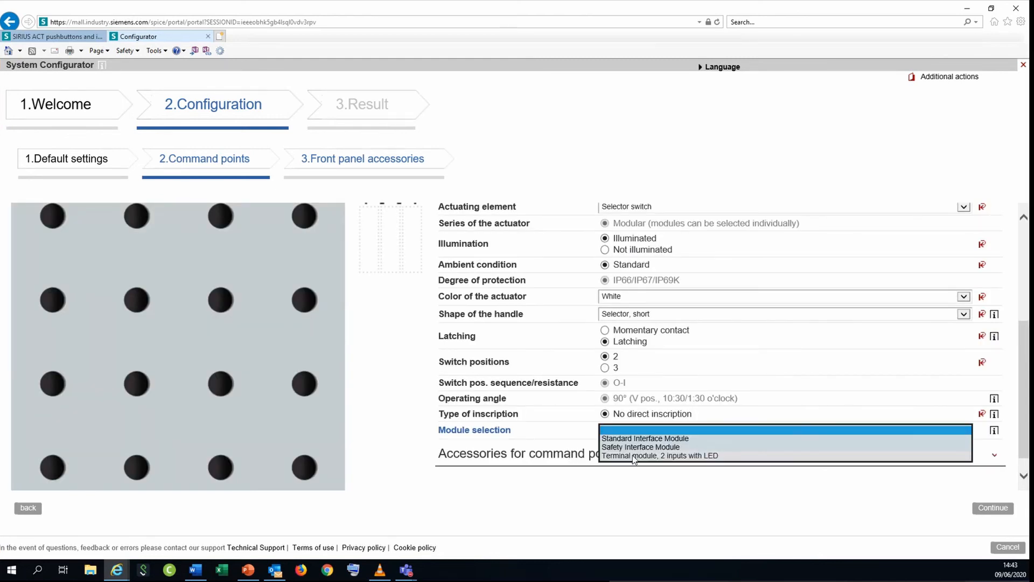
click(678, 456)
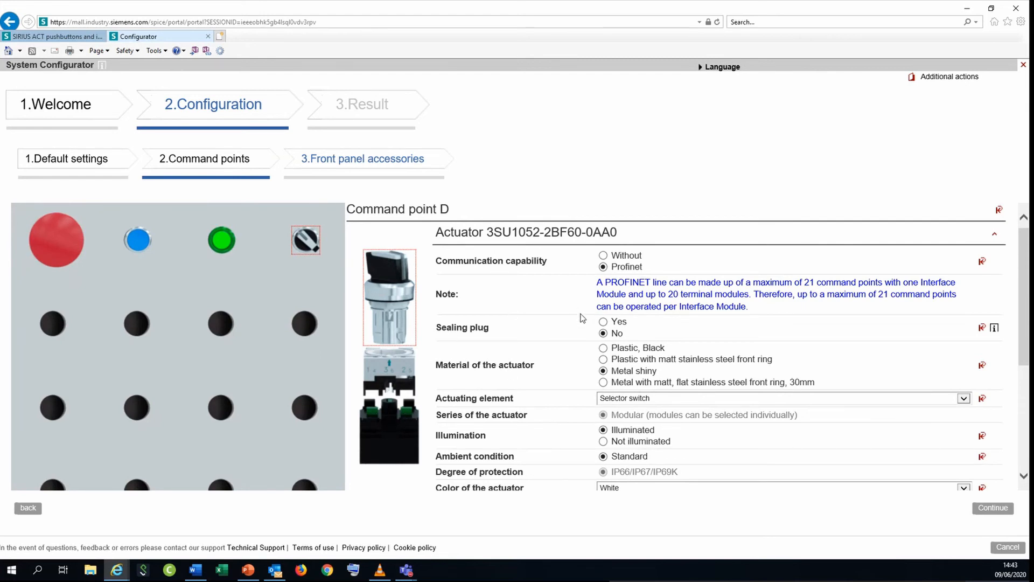
scroll(586, 344, down, 2)
scroll(587, 344, up, 2)
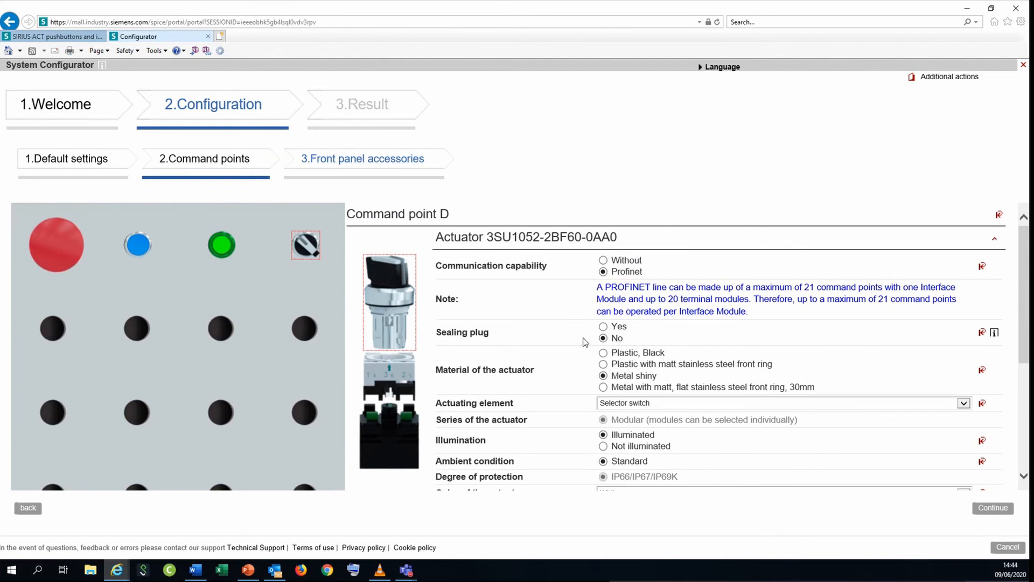
scroll(587, 341, down, 2)
scroll(573, 353, up, 2)
Step: Add the 7-core ribbon cable, length 5m, as the front panel's line set and proceed to the result
click(991, 513)
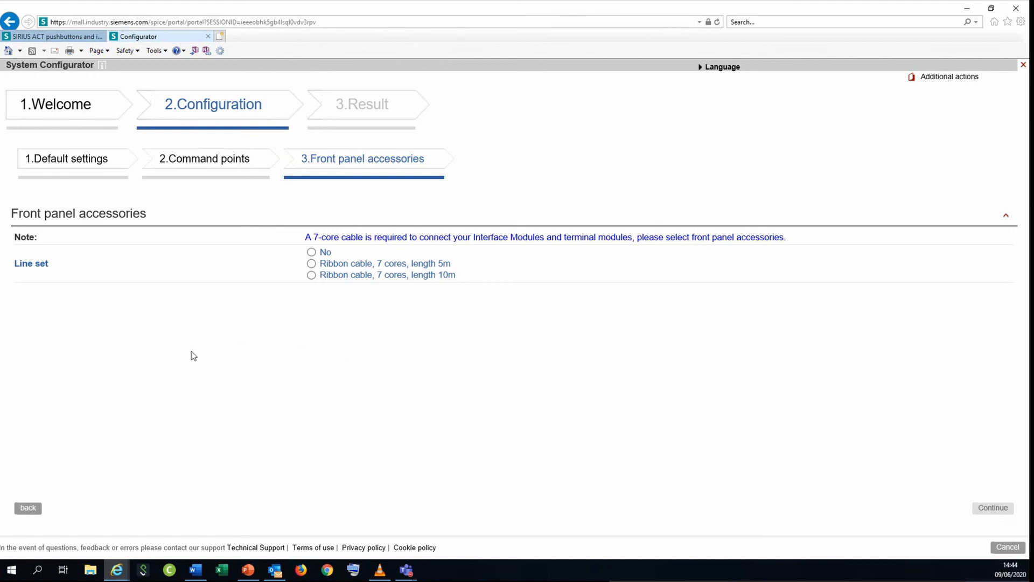
click(311, 264)
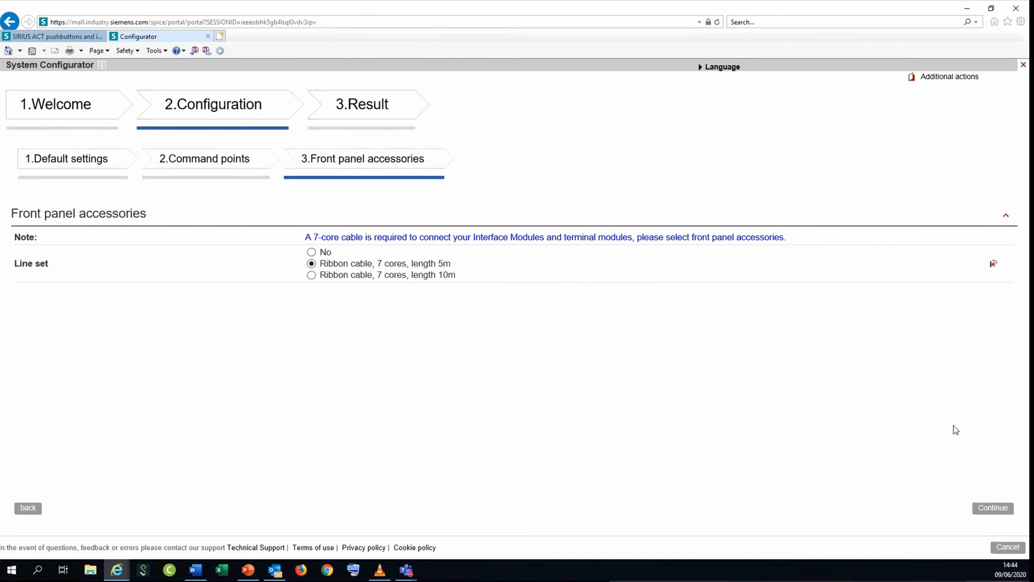
click(994, 512)
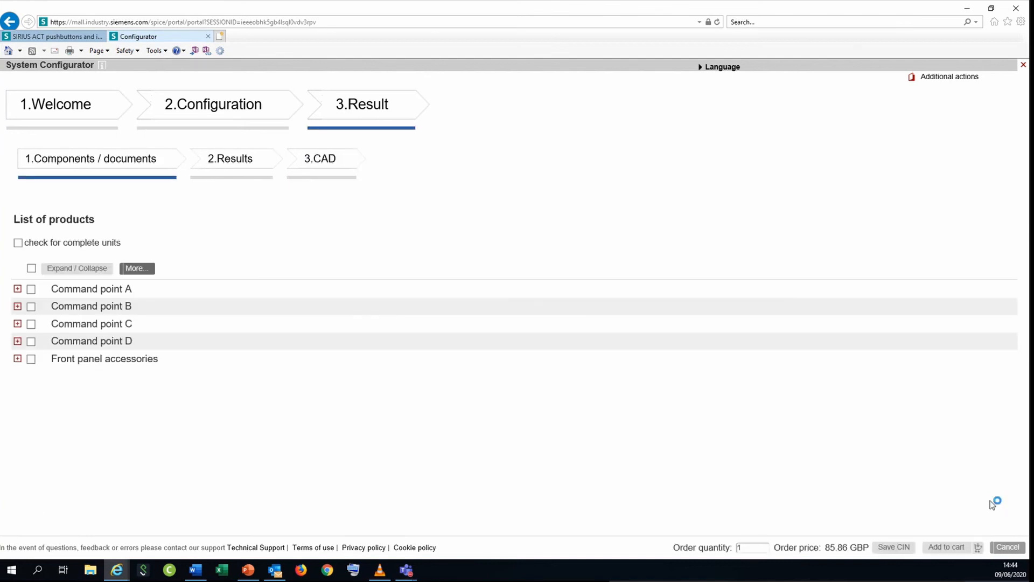
Step: Examine the components, unit prices and quantities listed for command points A and B in the list of products
click(18, 289)
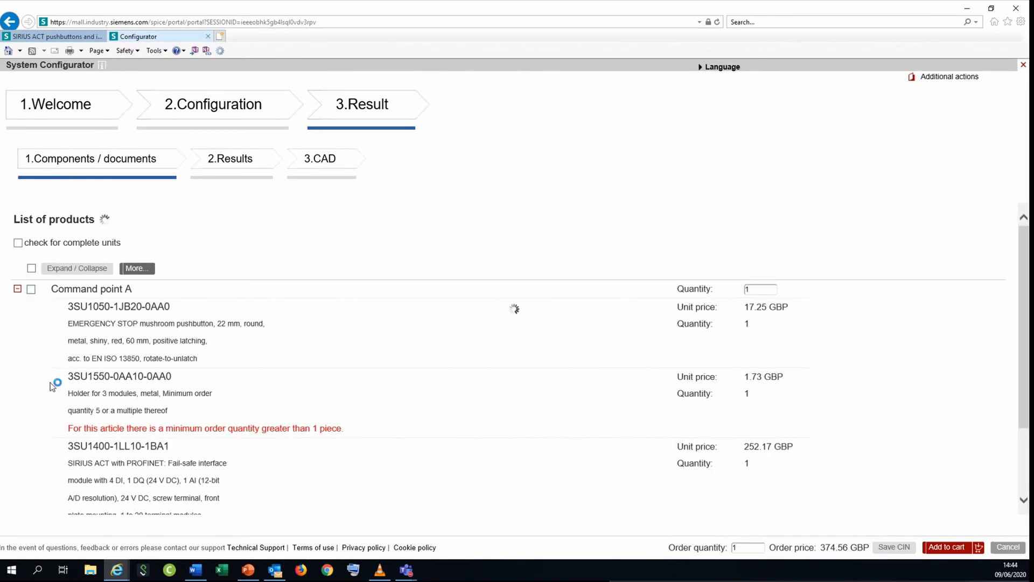
scroll(49, 383, down, 1)
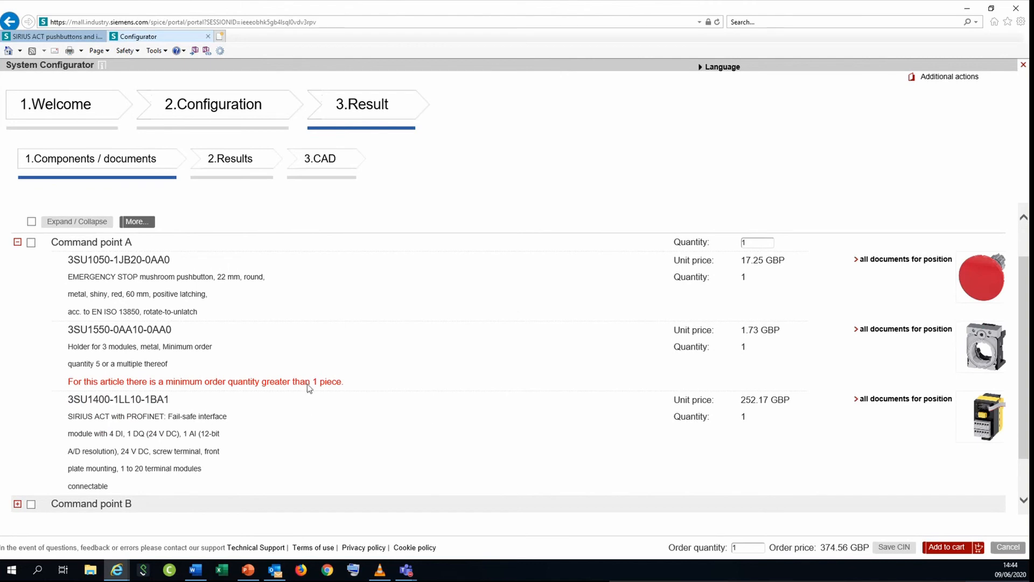
scroll(254, 339, down, 2)
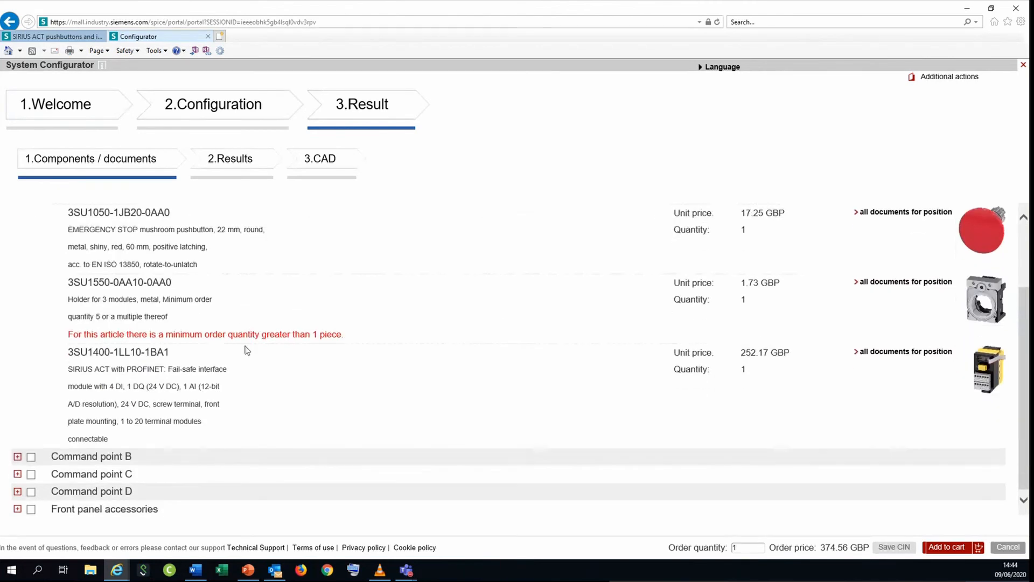
click(18, 454)
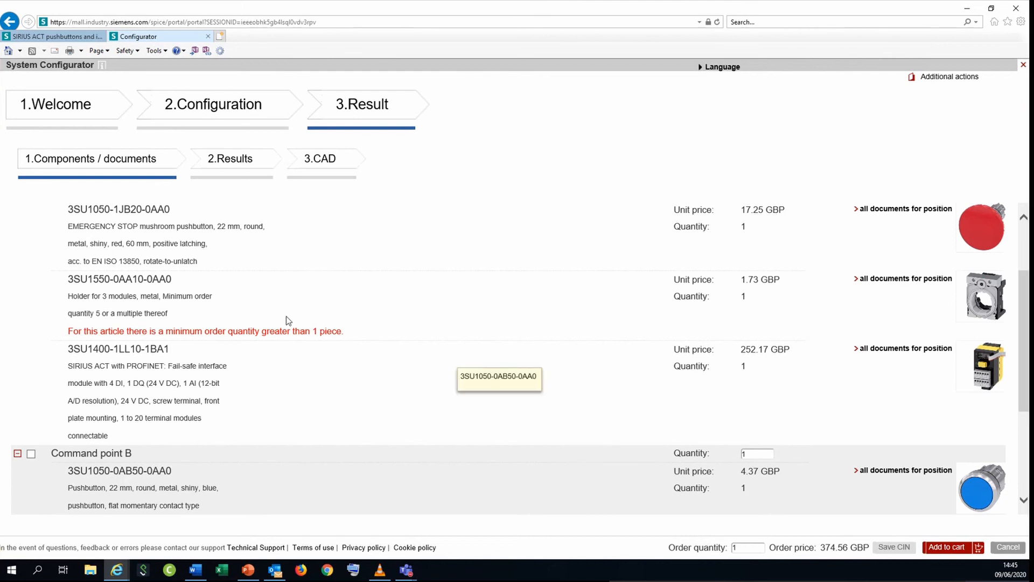
scroll(210, 254, up, 2)
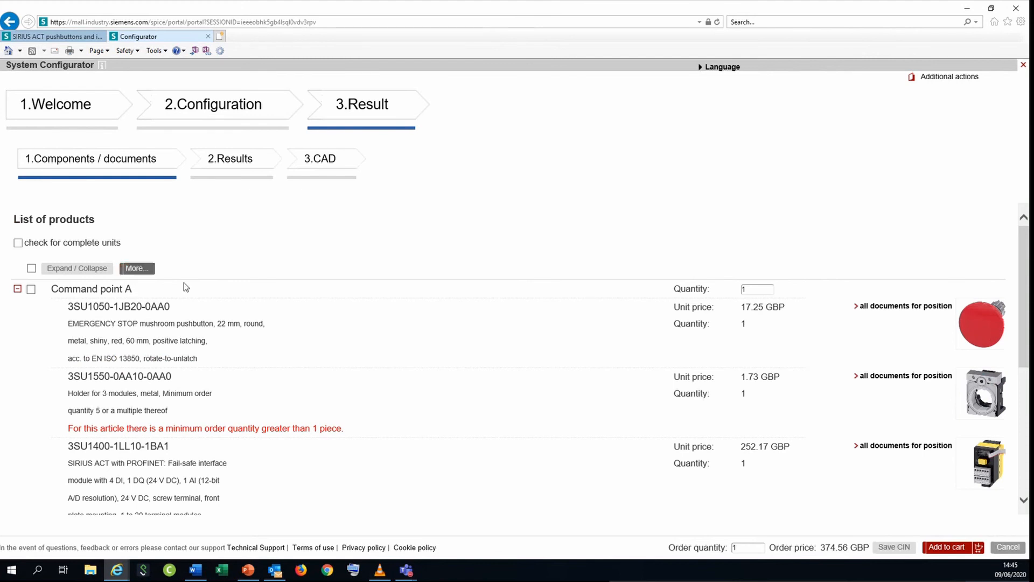
scroll(353, 369, down, 5)
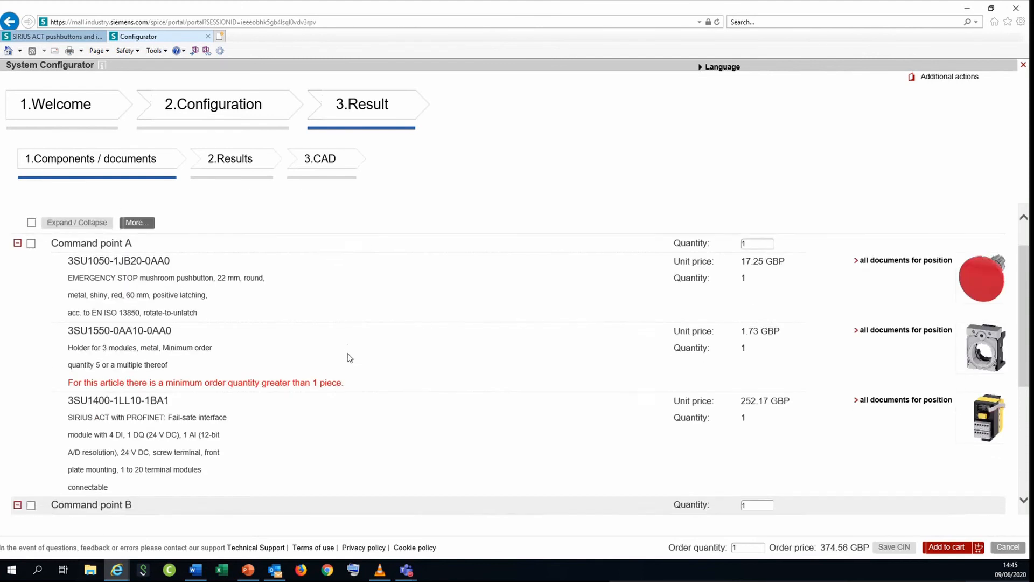
scroll(349, 359, up, 3)
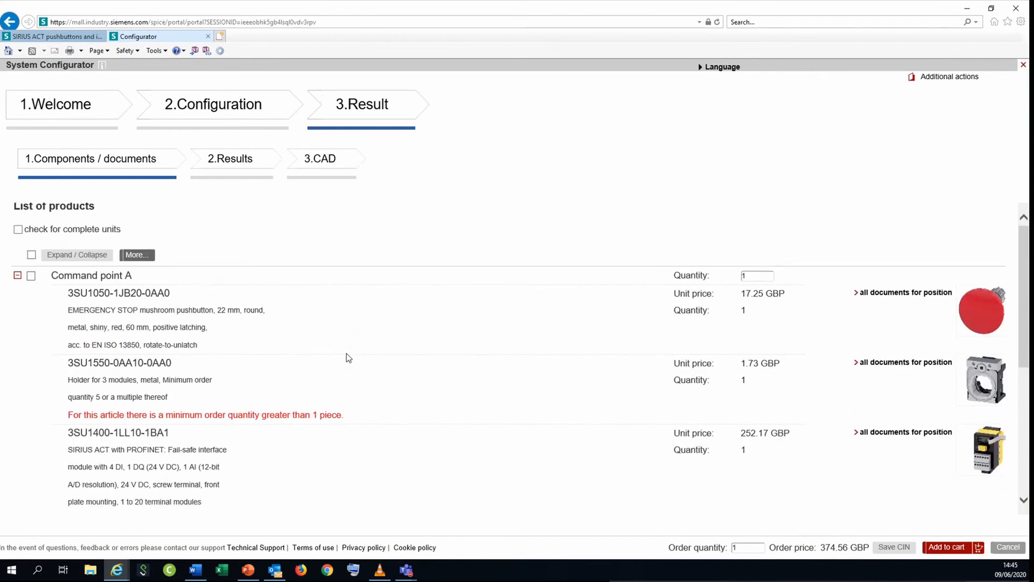
scroll(349, 357, down, 3)
scroll(347, 354, up, 4)
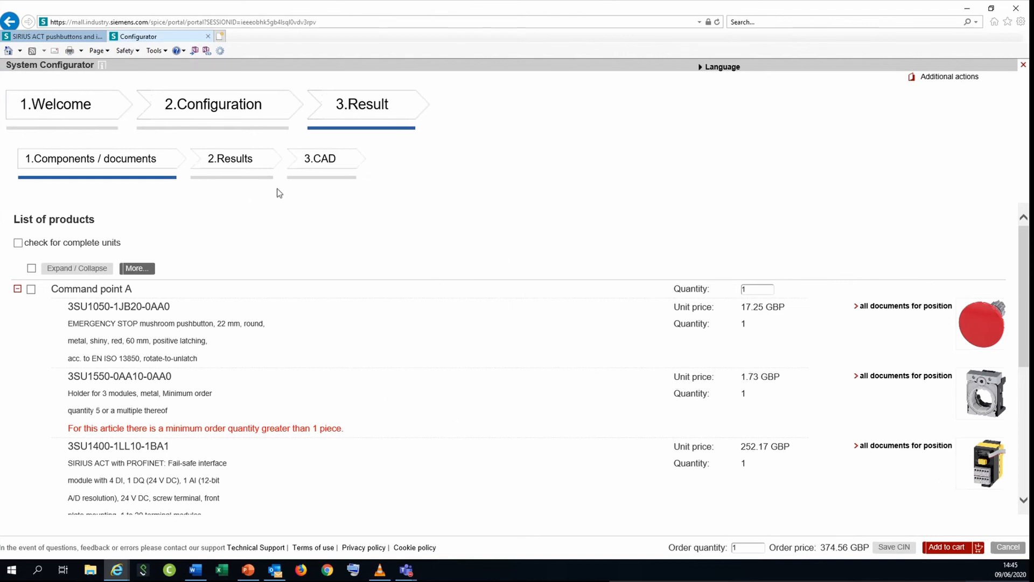
Step: Return to the start page and begin a new Single component configuration, confirming the reset of the previous configuration
click(52, 110)
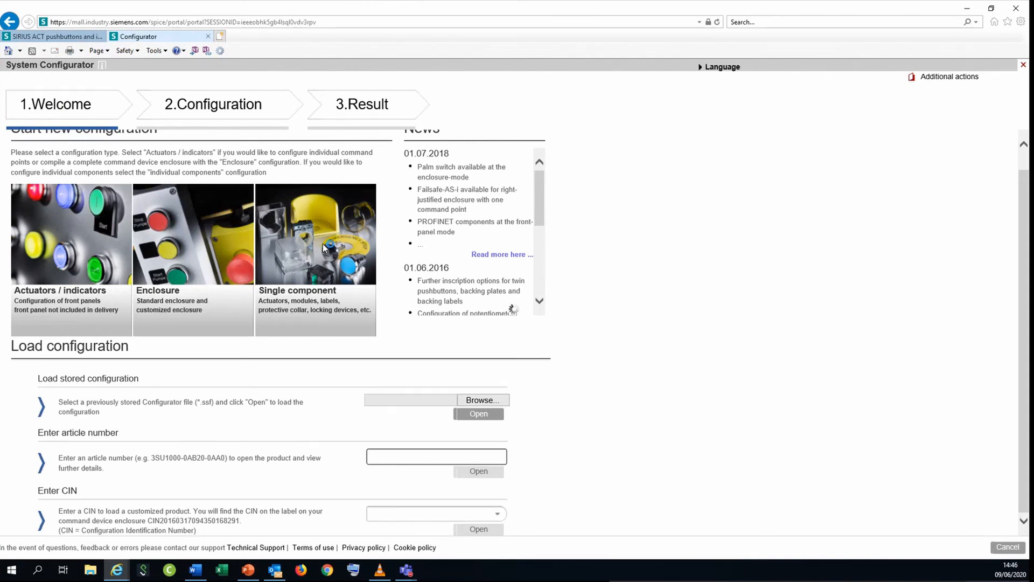
click(324, 252)
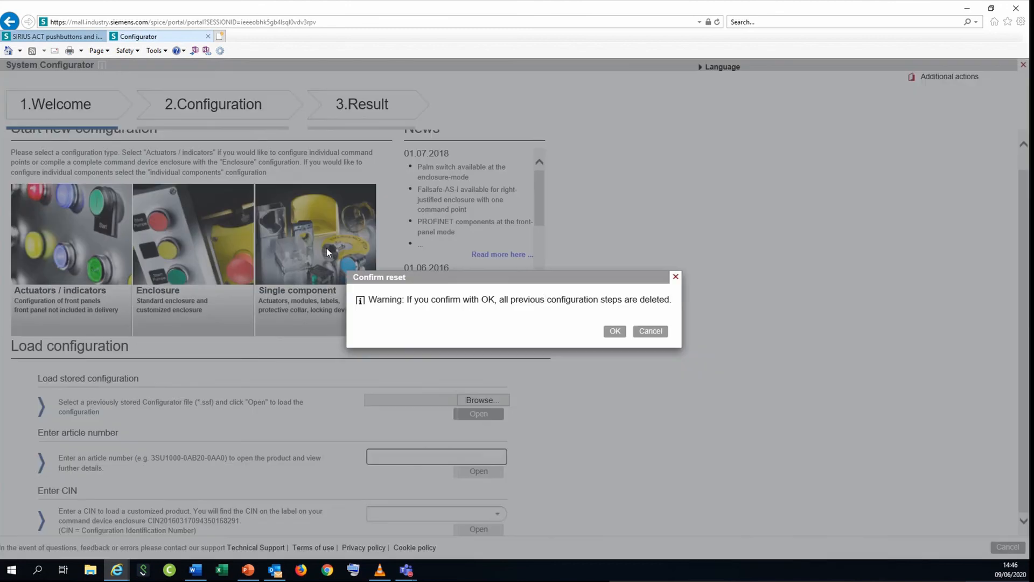
click(613, 332)
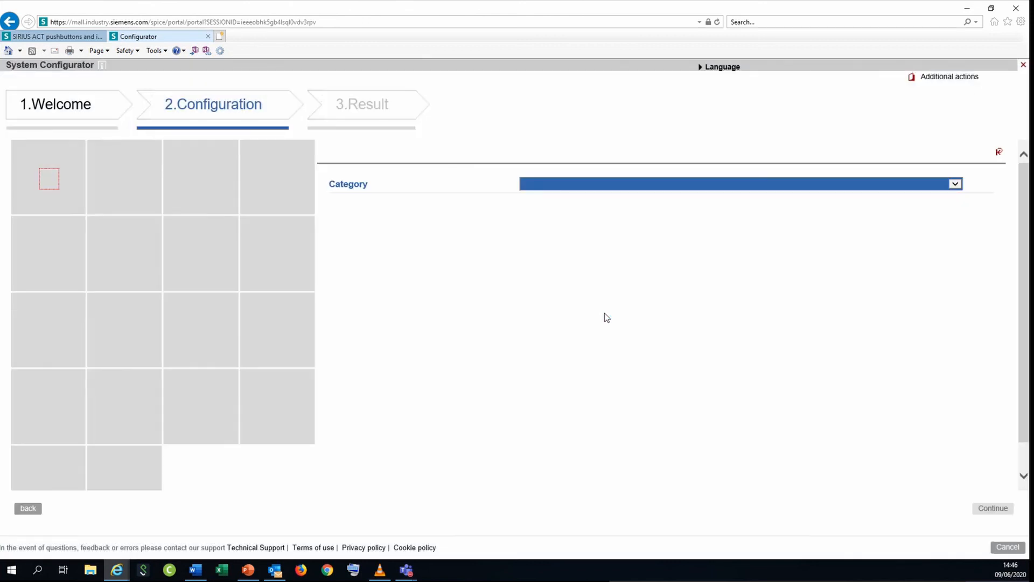
Step: Set the component's category to Actuators / indicators and its sub-category to Pushbutton
click(955, 185)
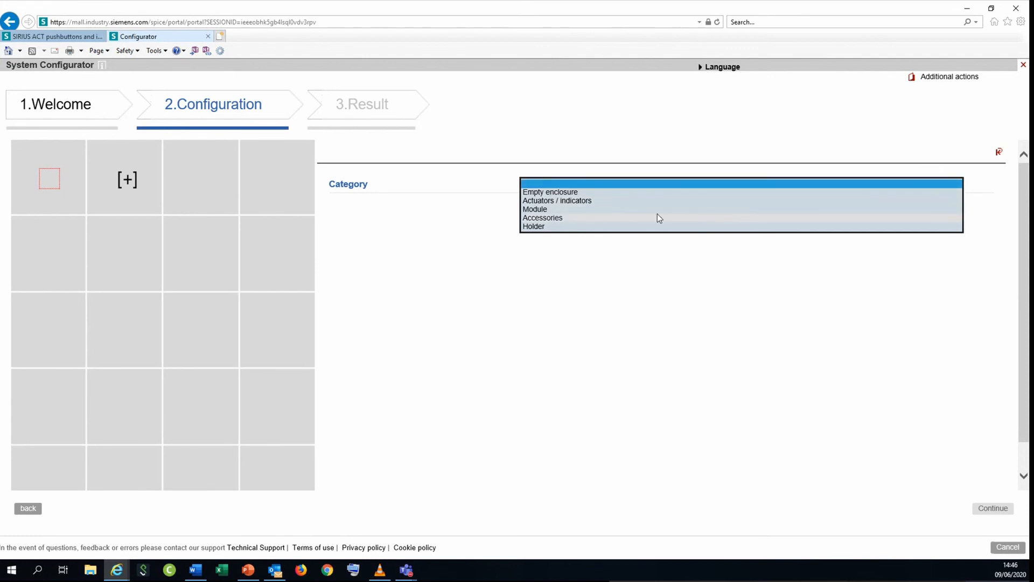
click(595, 201)
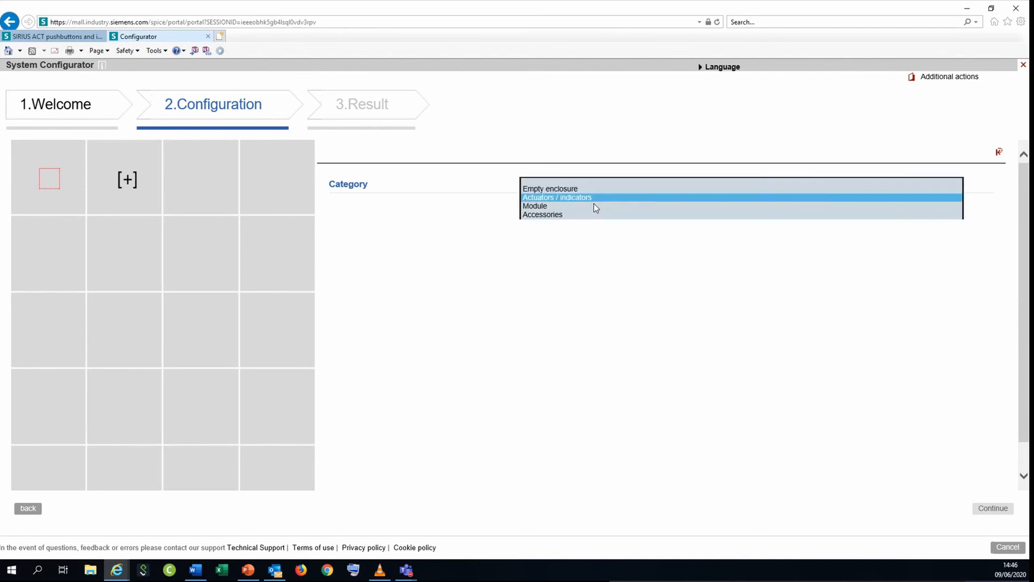
click(594, 203)
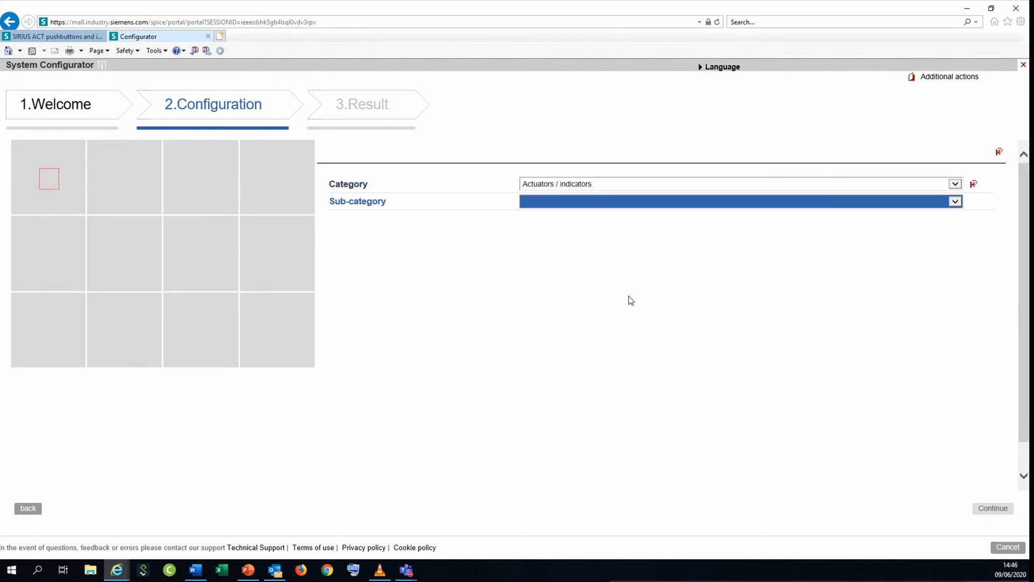
click(539, 201)
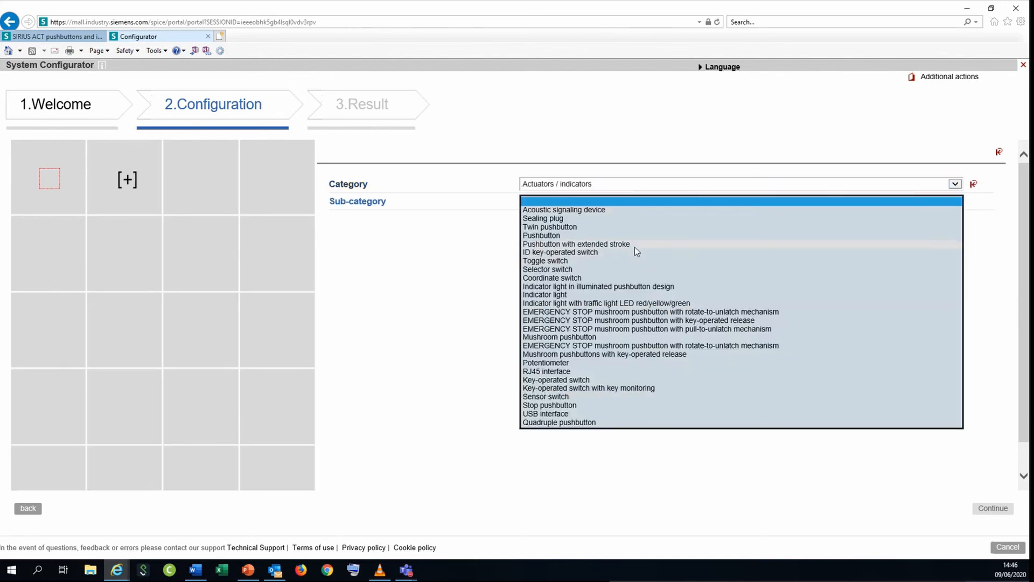
click(600, 237)
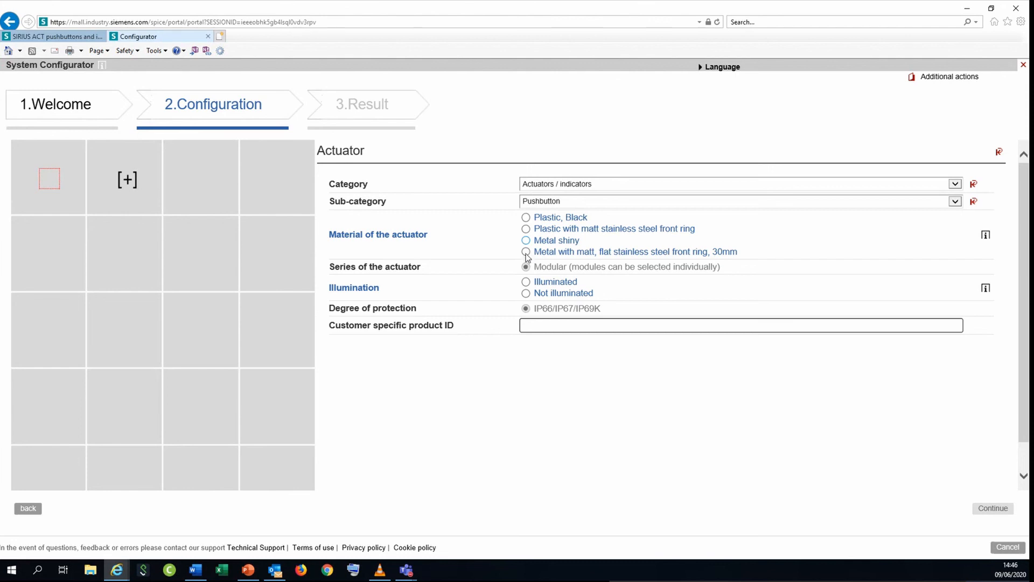
Step: Give the pushbutton the metal actuator with matt, flat stainless steel front ring, 30mm, not illuminated, blue, with momentary contact
click(526, 252)
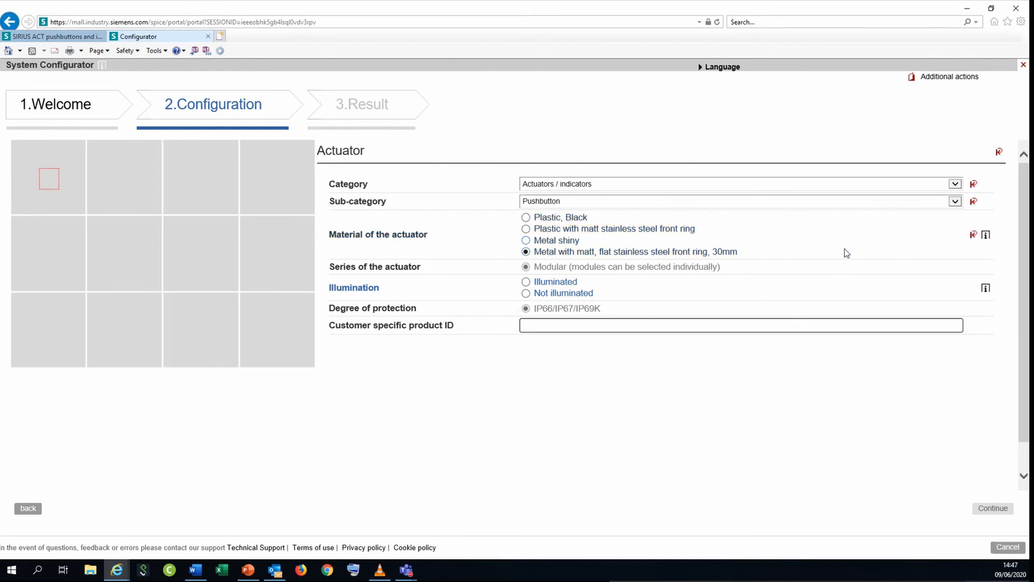
click(528, 294)
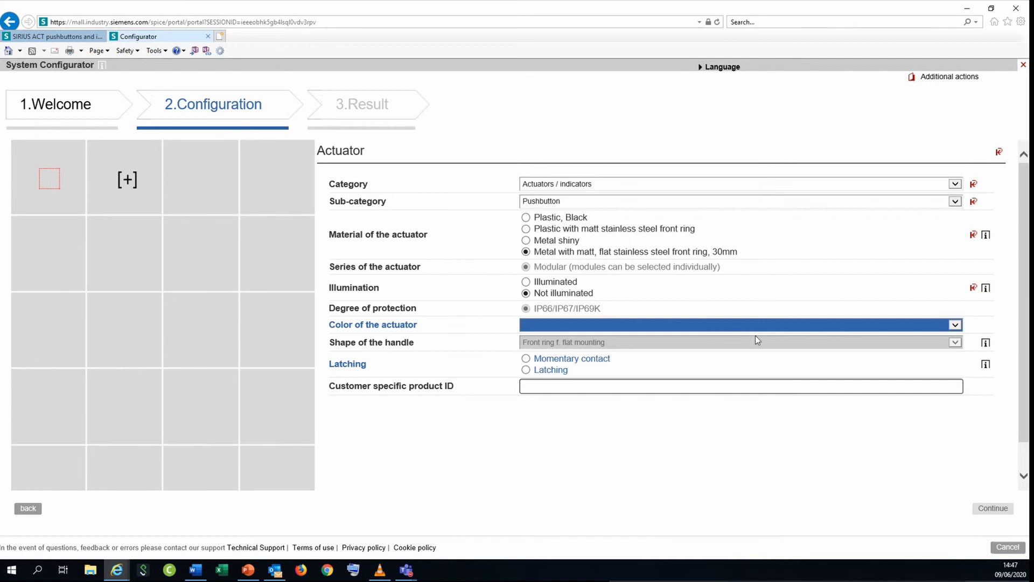
click(955, 324)
click(671, 341)
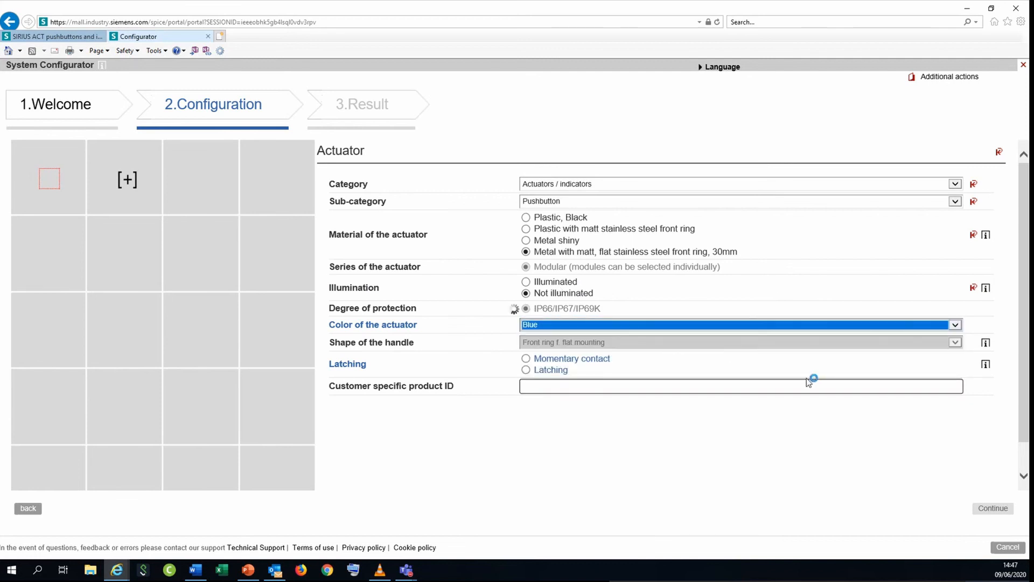
click(526, 359)
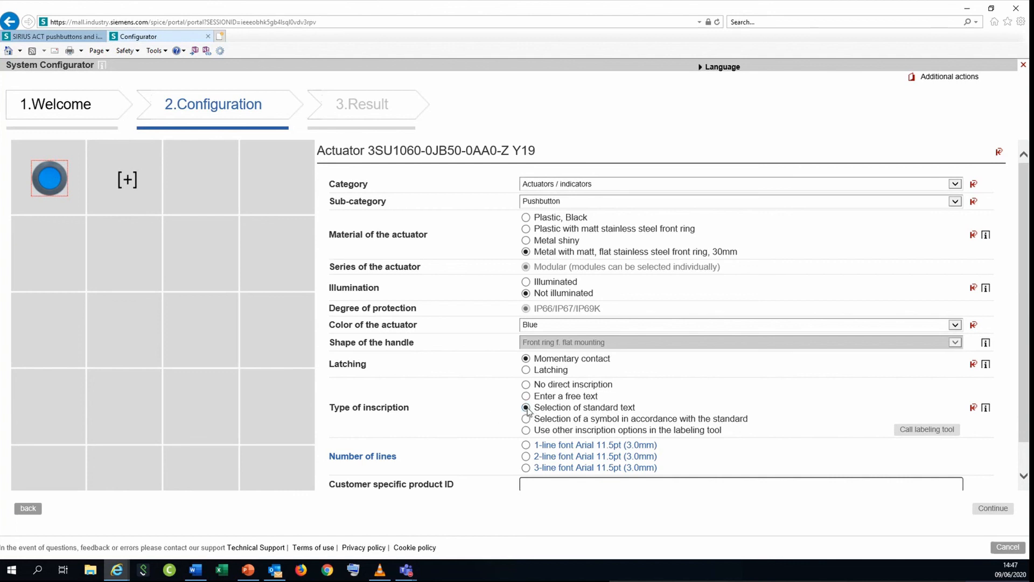
Step: Set the inscription type to a standard text and examine the standard texts on offer
click(527, 408)
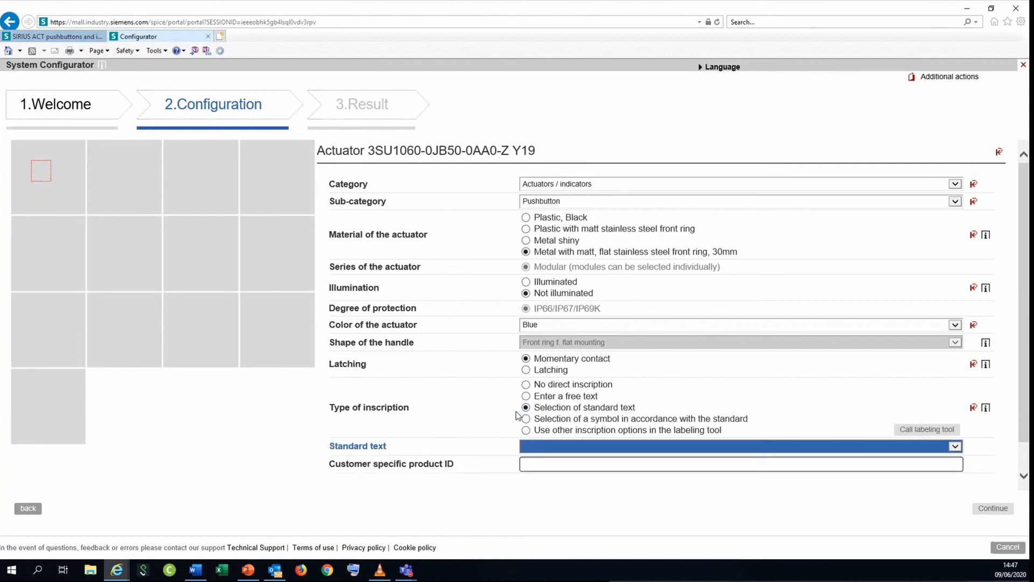
click(558, 448)
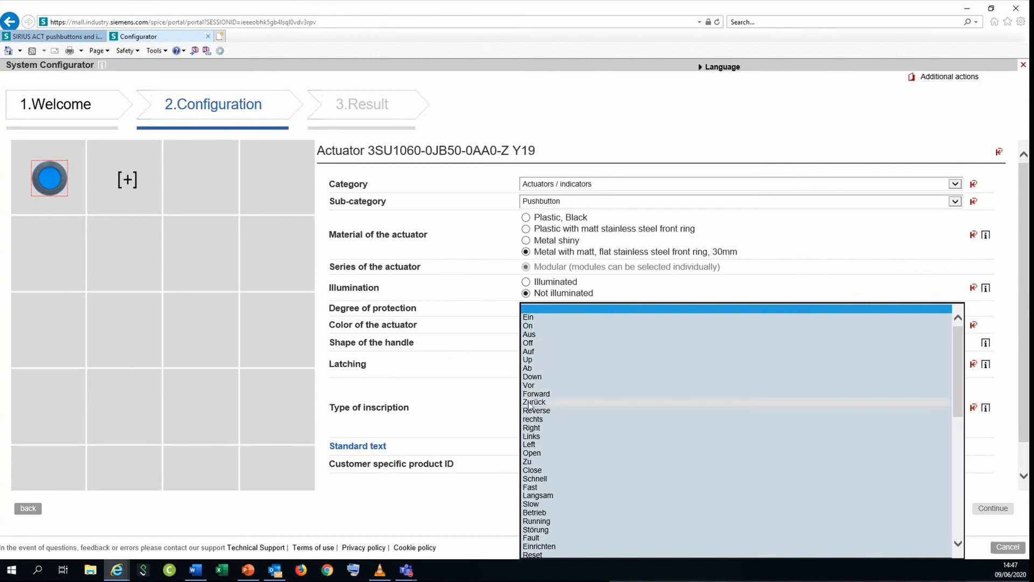
click(489, 398)
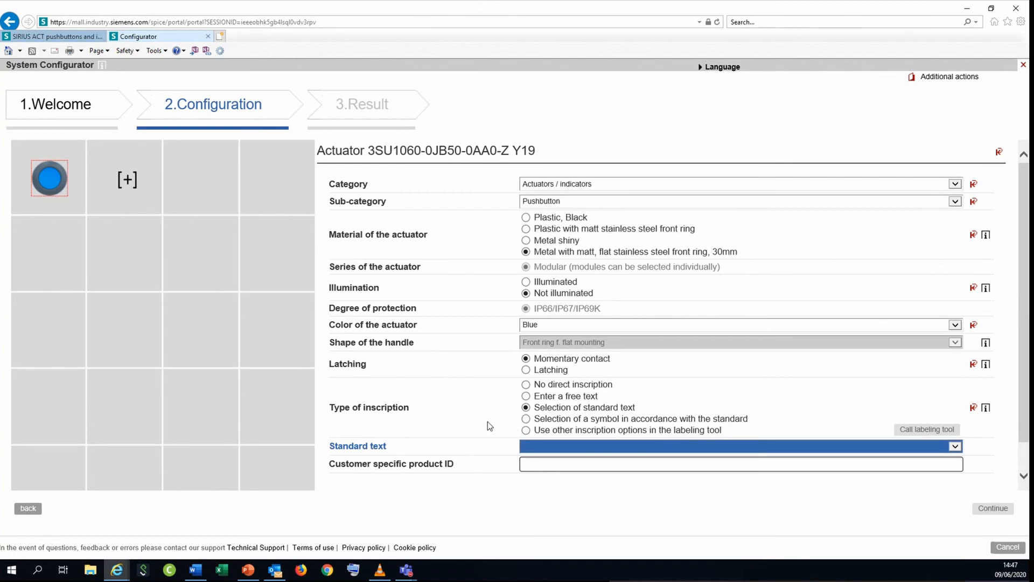
Step: Set the inscription type to a symbol in accordance with the standard and look through the available symbols
click(525, 420)
scroll(647, 457, down, 15)
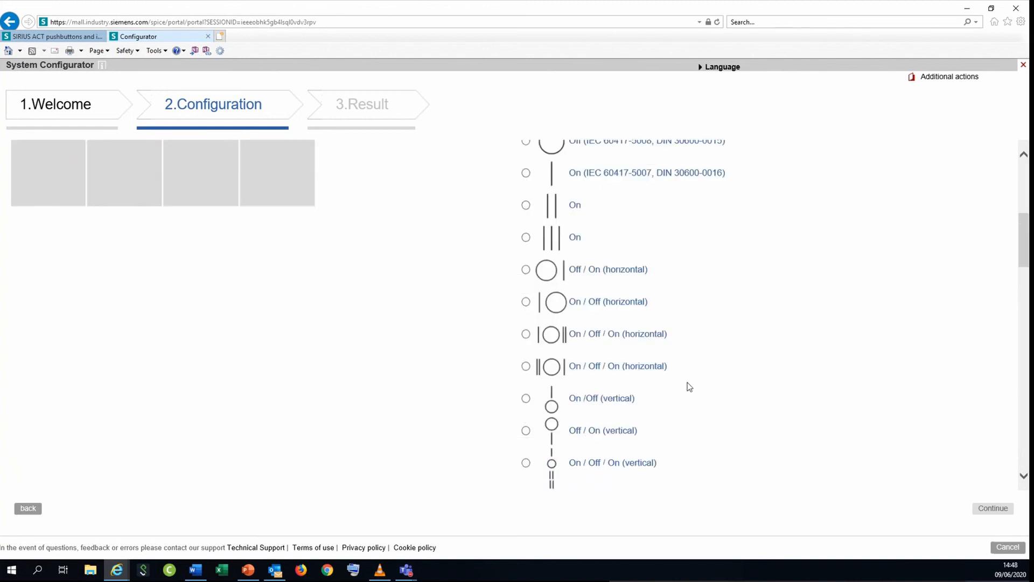
scroll(690, 381, down, 10)
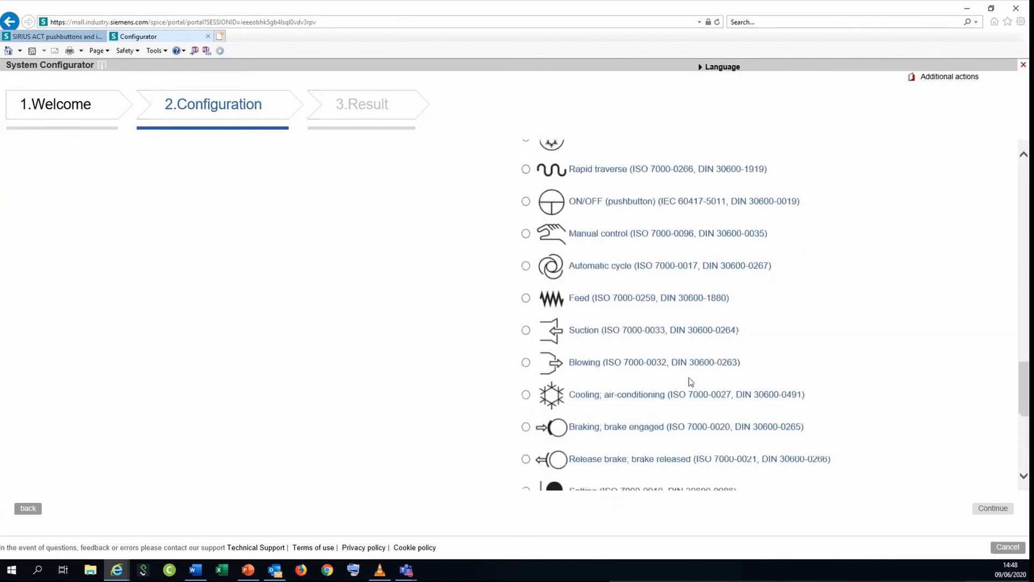
scroll(688, 385, up, 8)
scroll(688, 384, up, 15)
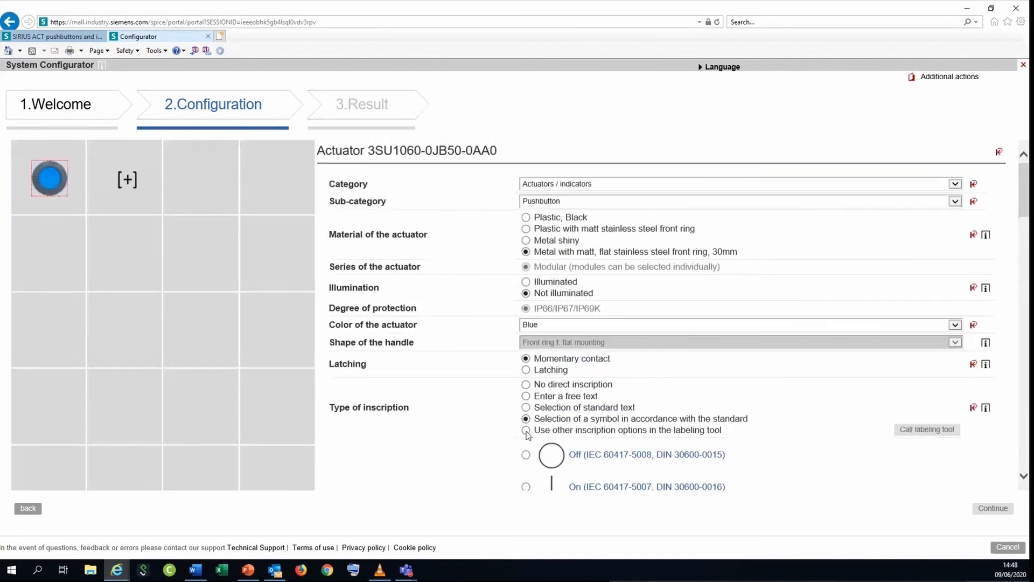
Step: Switch the inscription to the labeling tool, open it, and choose the layout with text around the ring and a picture in the centre
click(526, 431)
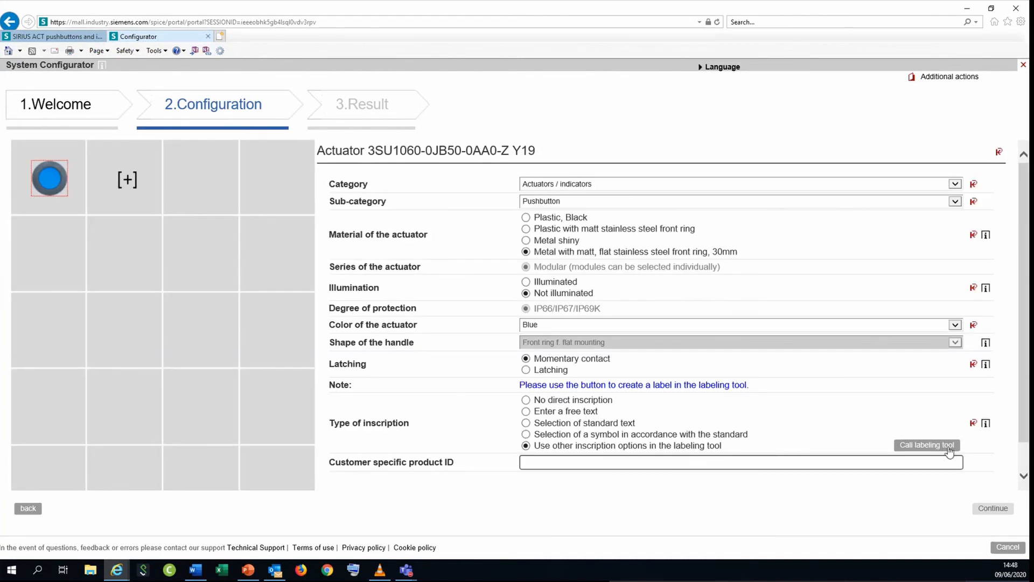
click(913, 445)
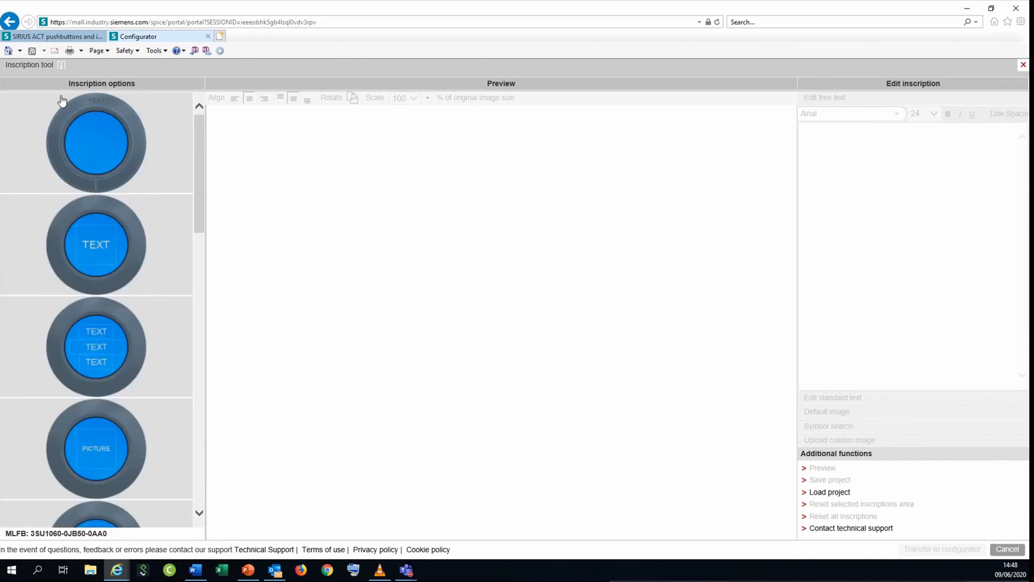
scroll(109, 249, down, 1)
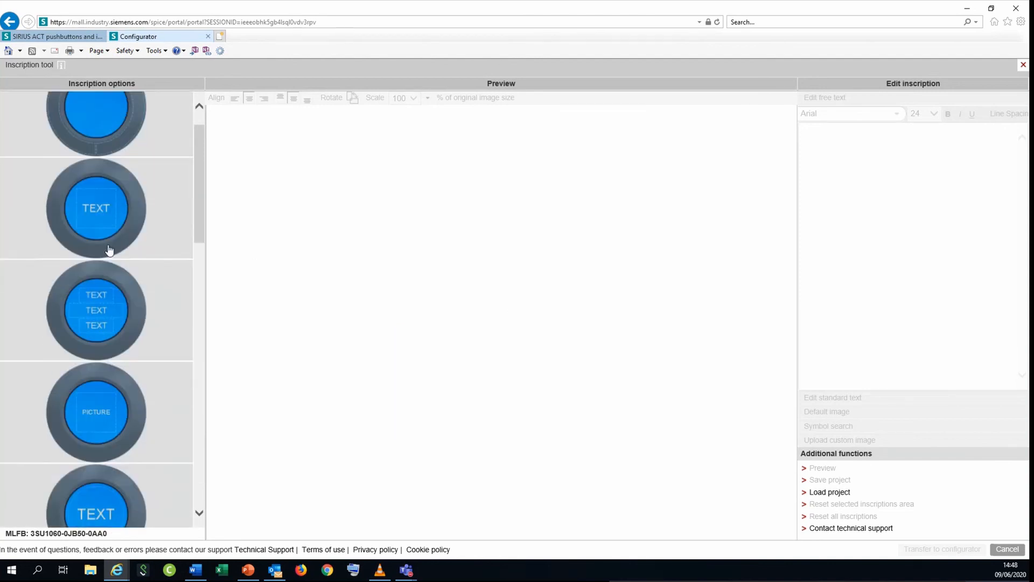
scroll(107, 256, up, 1)
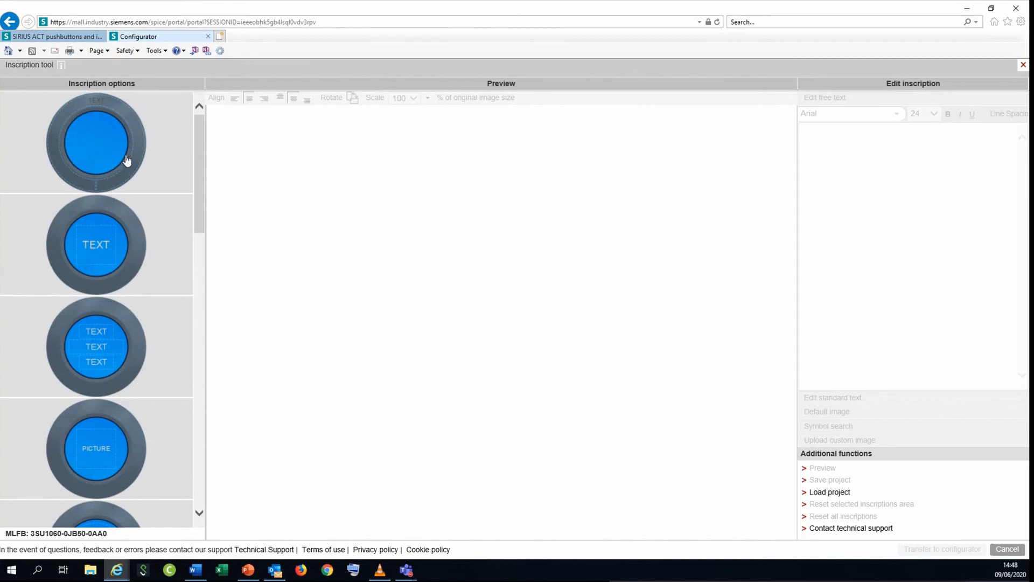
scroll(106, 267, down, 10)
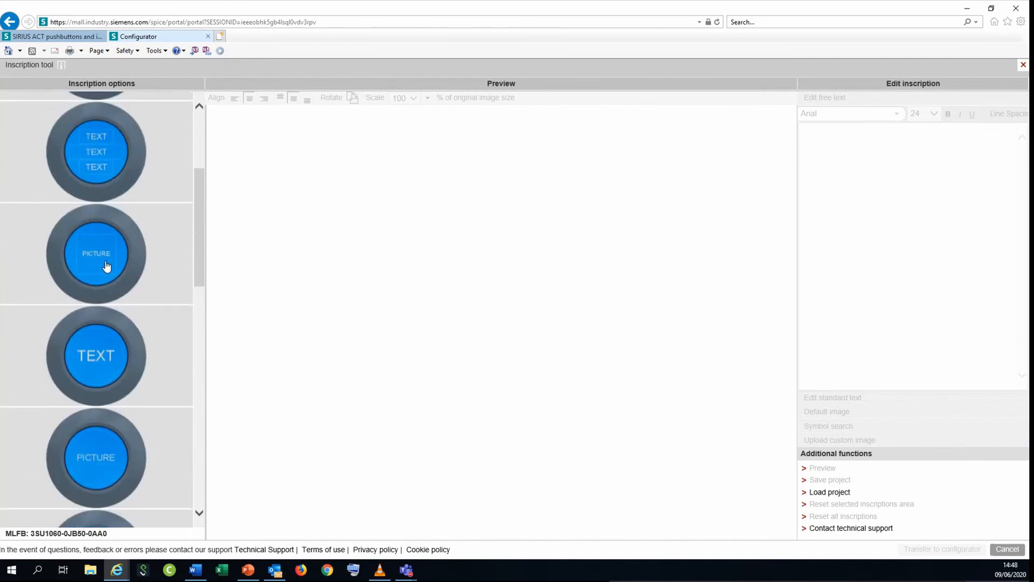
scroll(92, 275, down, 8)
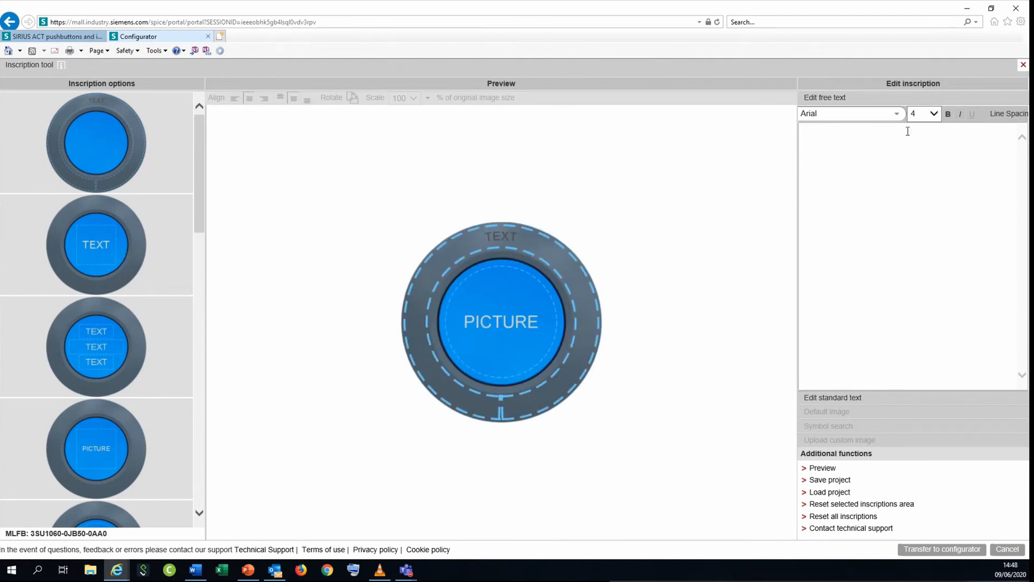
Step: Enter SIRIUS ACT as the free text on the pushbutton's ring and set its font size to 10
click(864, 144)
text(S)
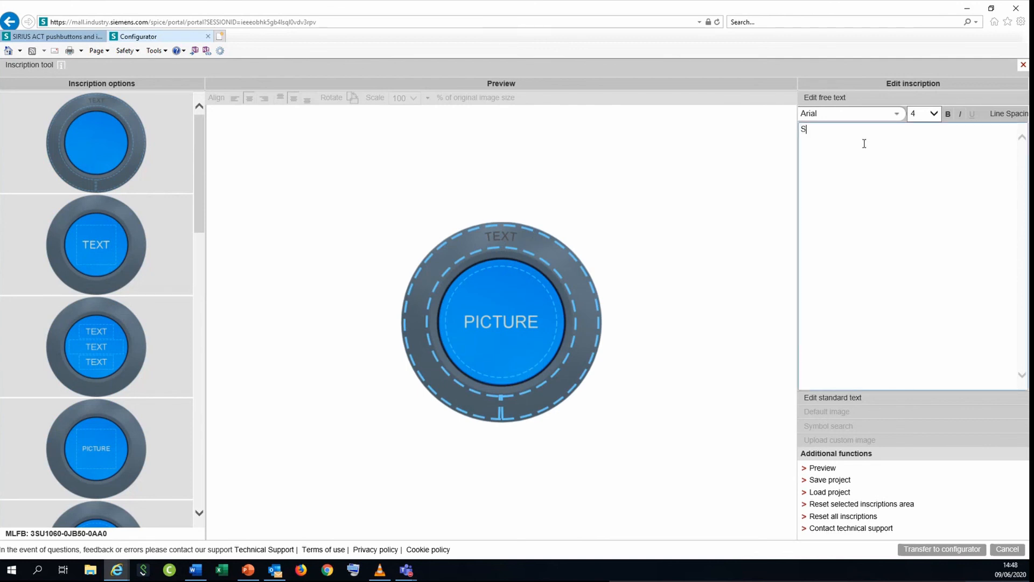
text(IRI)
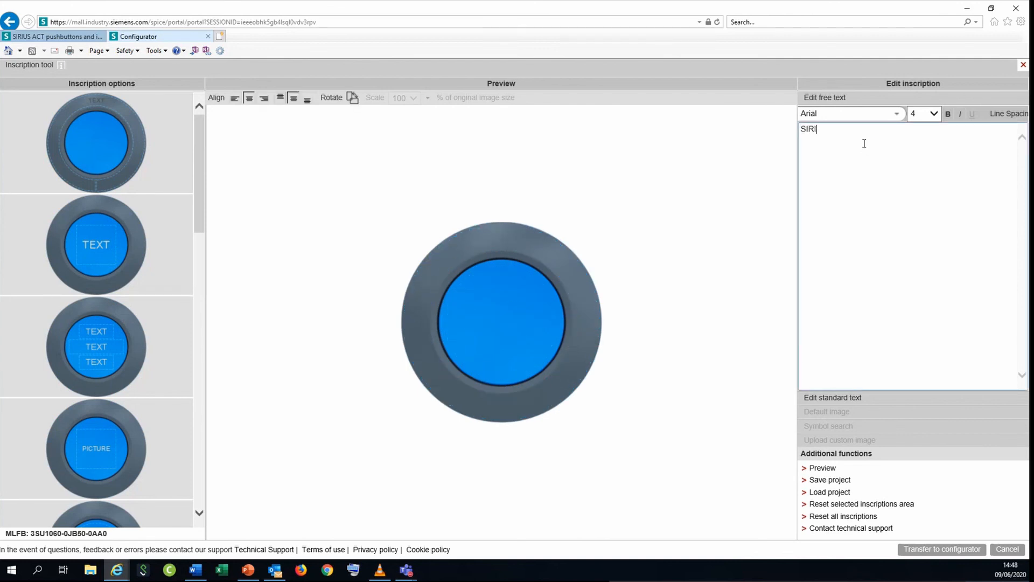
text(US A)
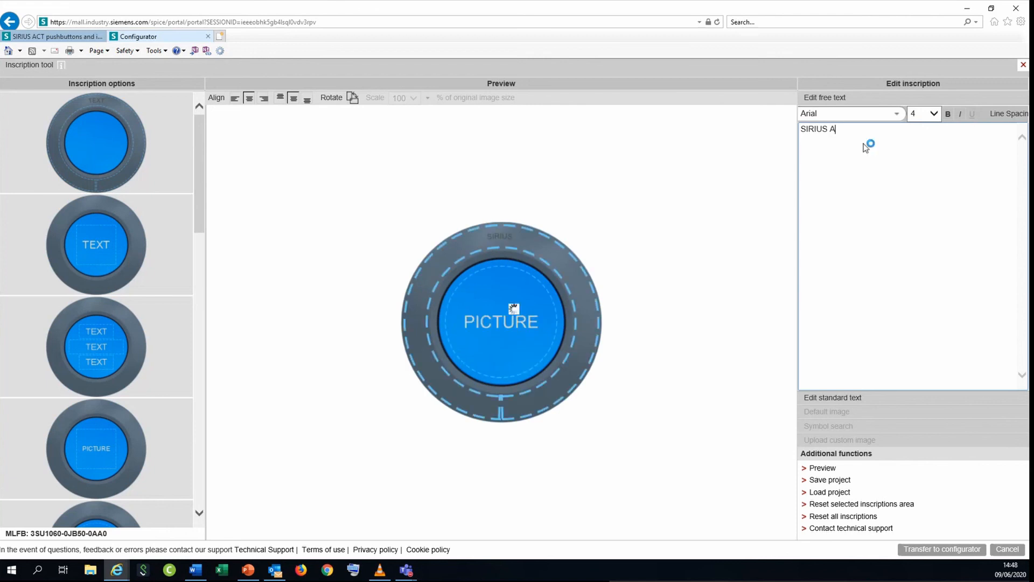
text(CT)
click(897, 115)
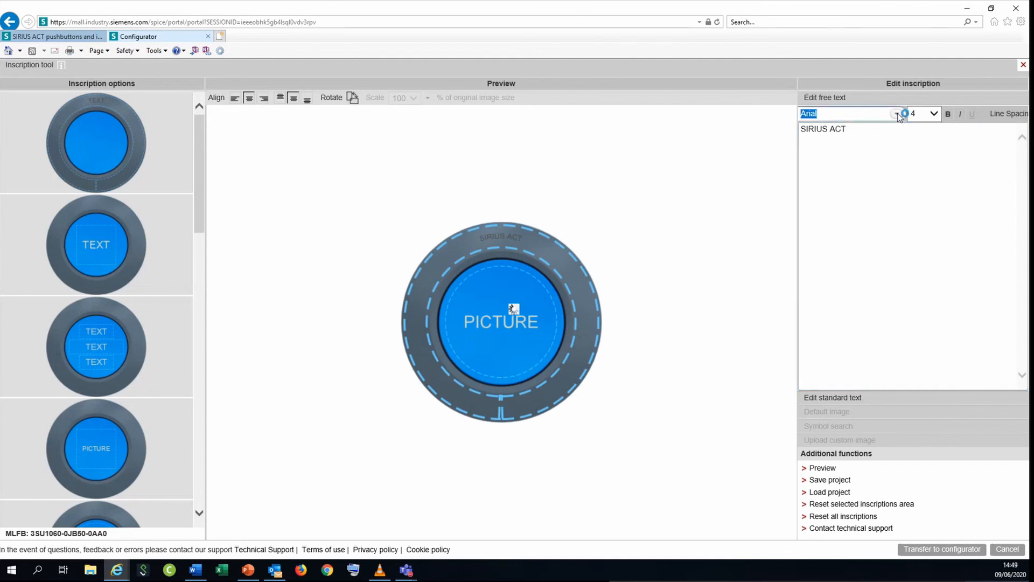
click(897, 114)
click(934, 114)
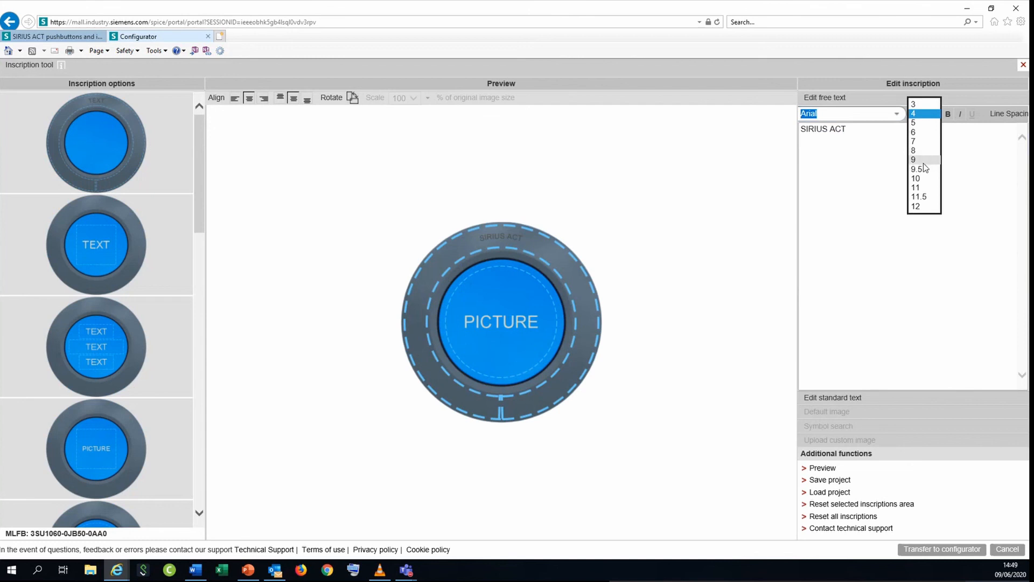
click(923, 179)
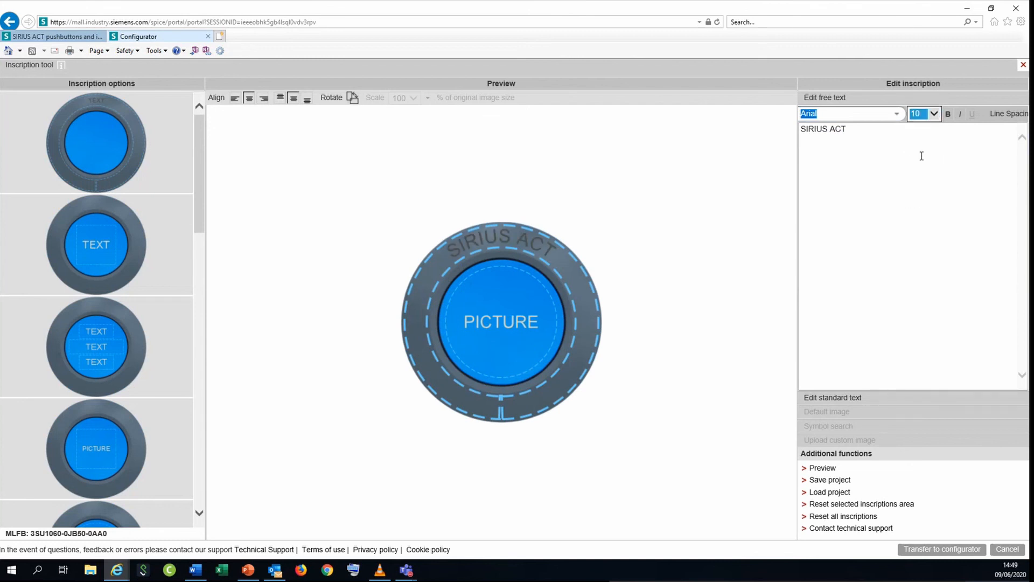
Step: Select the picture area in the centre of the pushbutton and look through the default images on offer
click(507, 324)
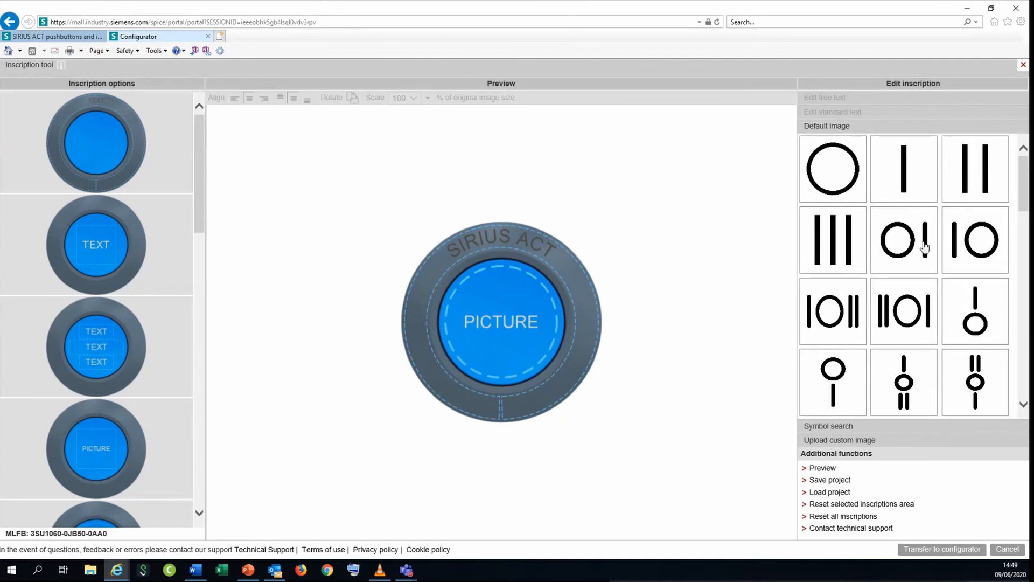
scroll(911, 248, down, 6)
scroll(914, 265, down, 10)
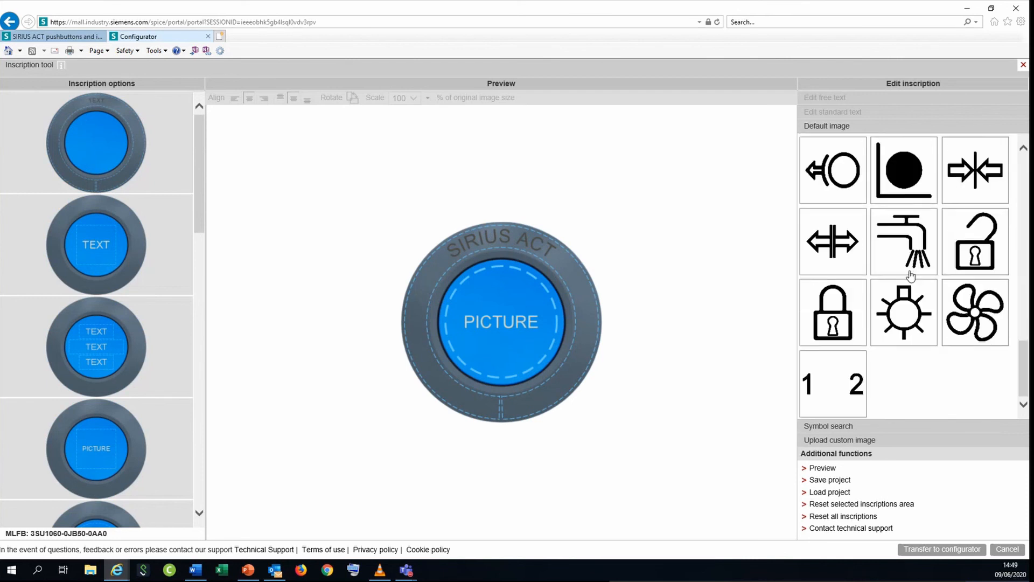
scroll(910, 280, up, 9)
scroll(908, 290, up, 3)
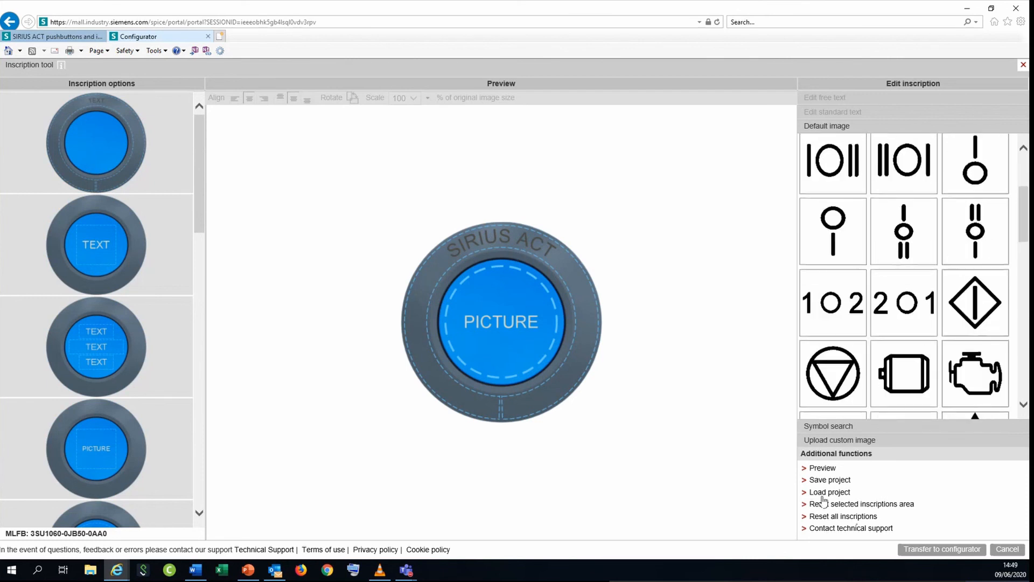
Step: Upload the custom image sie_logo_petrol_rgb_small.png from the desktop into the pushbutton's picture area
click(850, 441)
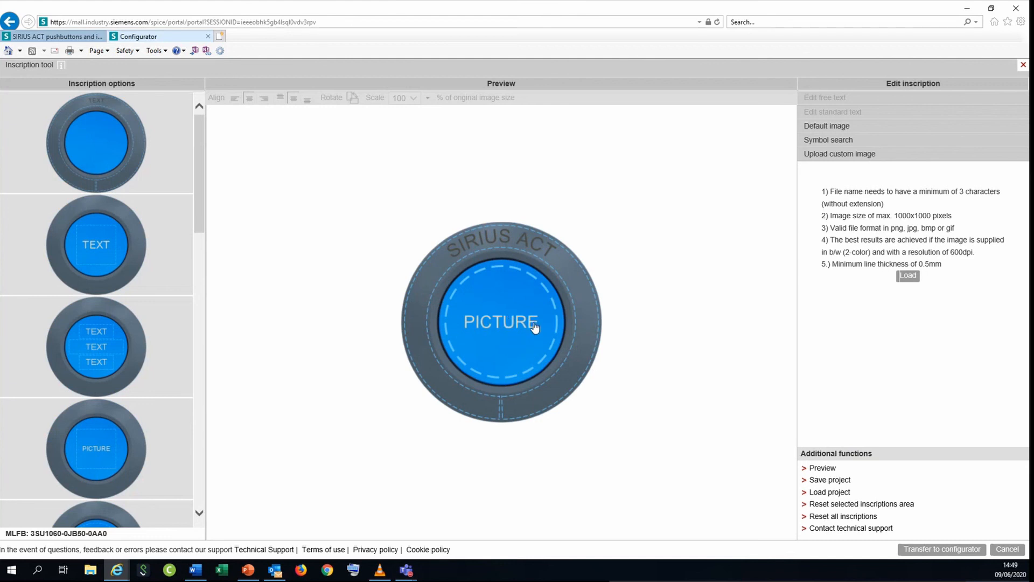
click(908, 277)
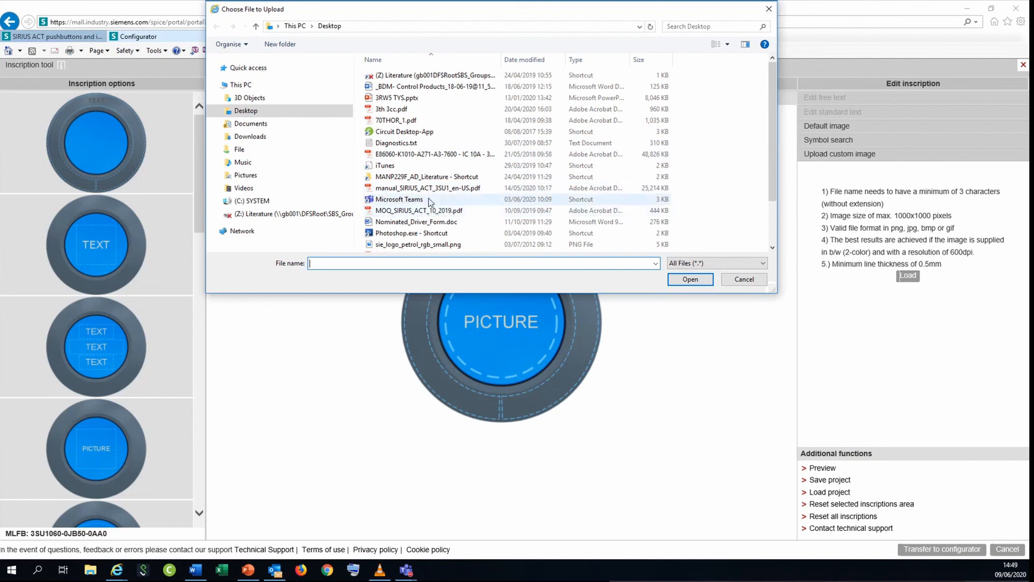
scroll(431, 203, down, 1)
scroll(431, 203, down, 1)
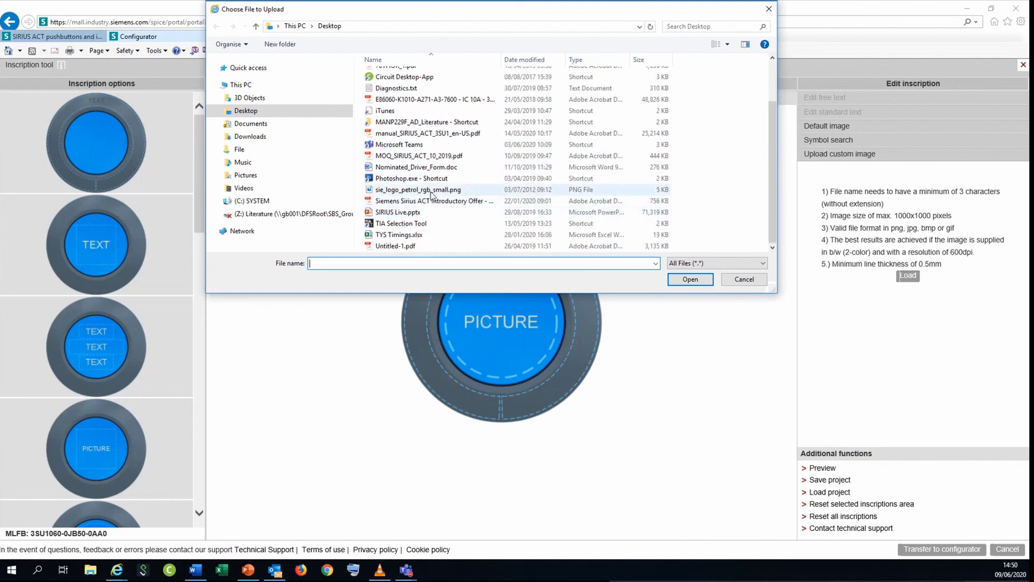
click(428, 190)
click(683, 281)
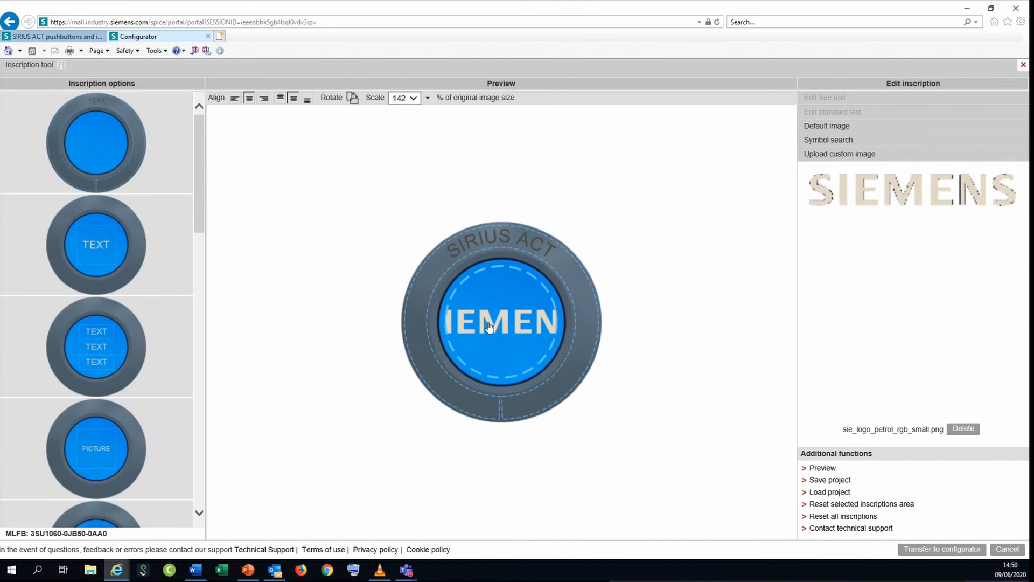
Step: Scale the logo down to 93 % of its original image size and transfer the inscription to the configurator
click(413, 98)
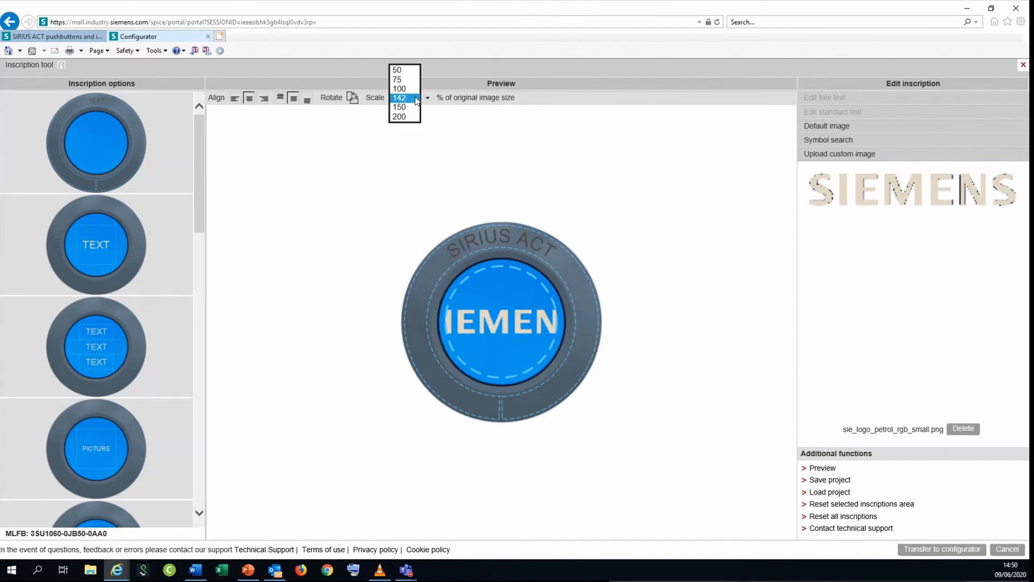
click(406, 89)
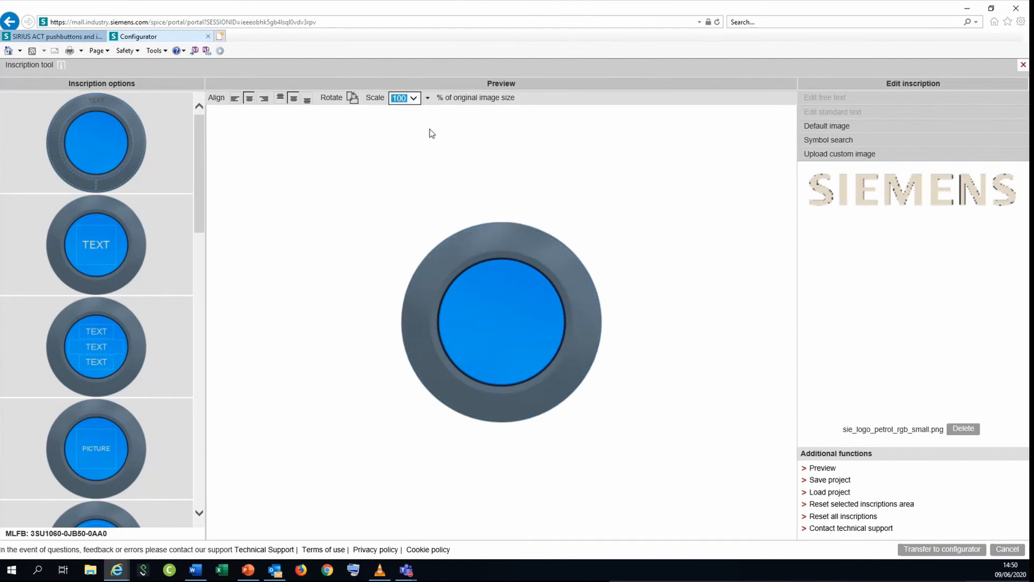
click(428, 99)
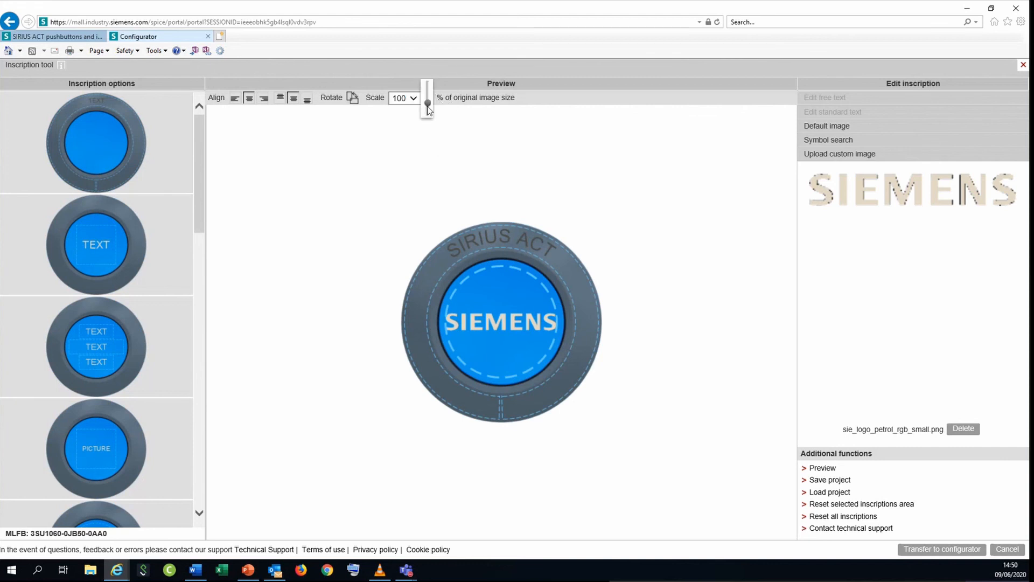
drag(431, 108, 429, 110)
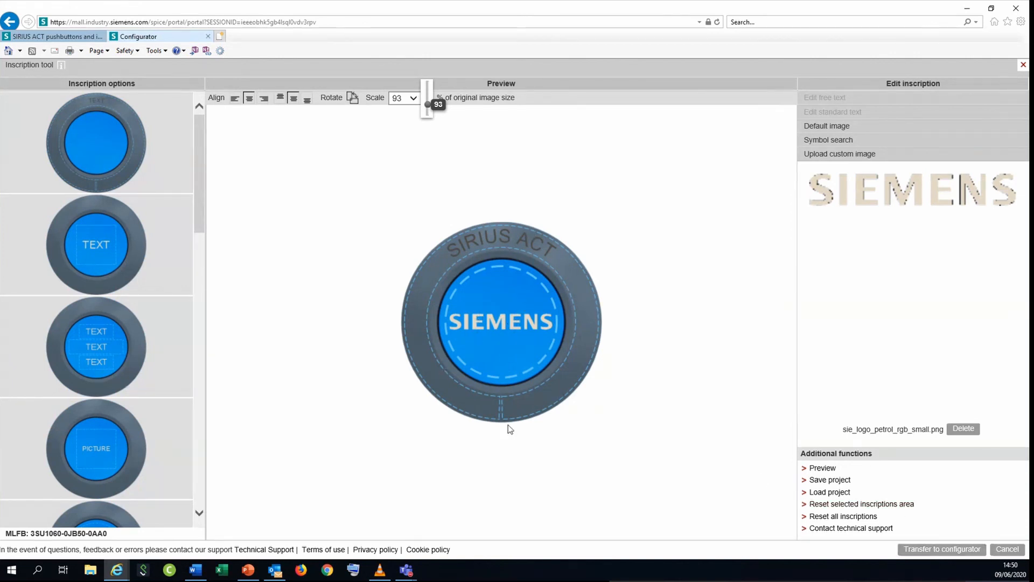
click(915, 546)
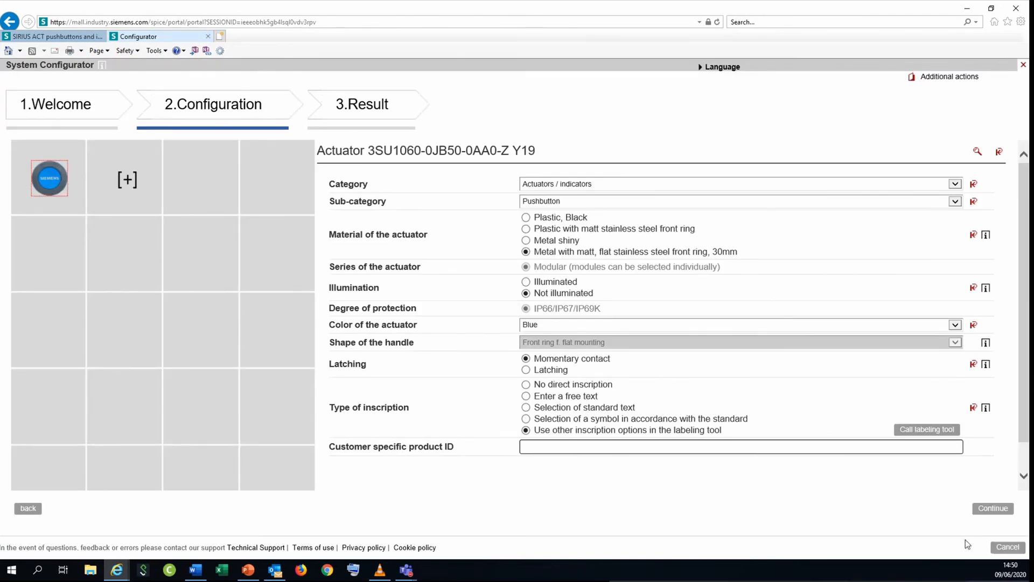
Step: Continue to the result and save a configuration identification number (CIN) for the inscribed pushbutton
click(993, 509)
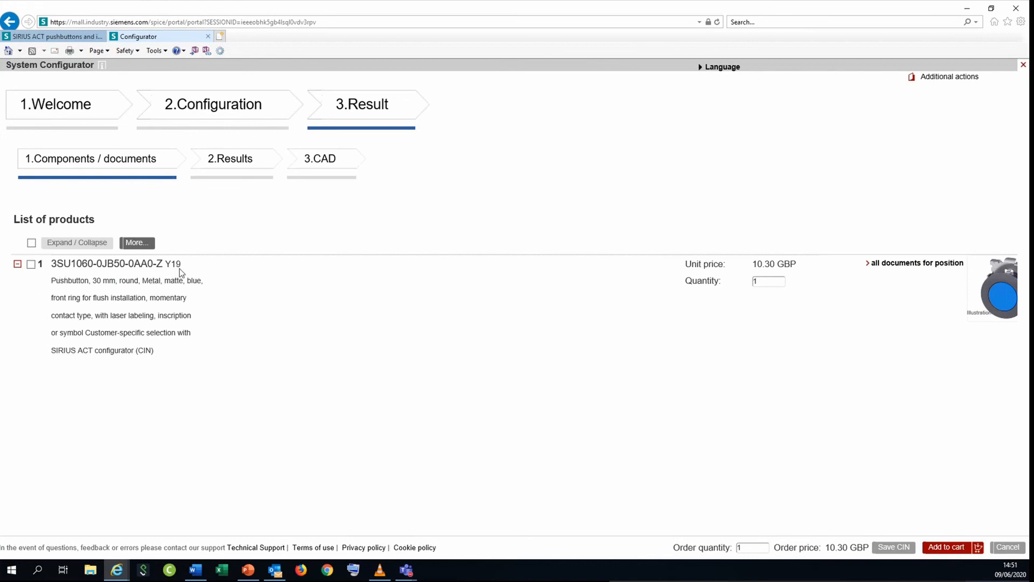
click(887, 549)
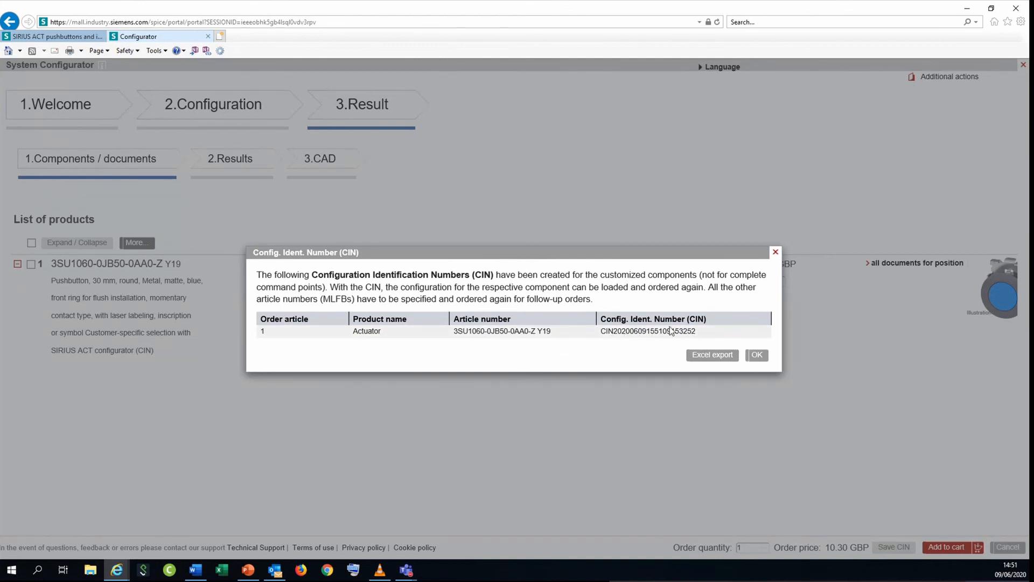
click(758, 355)
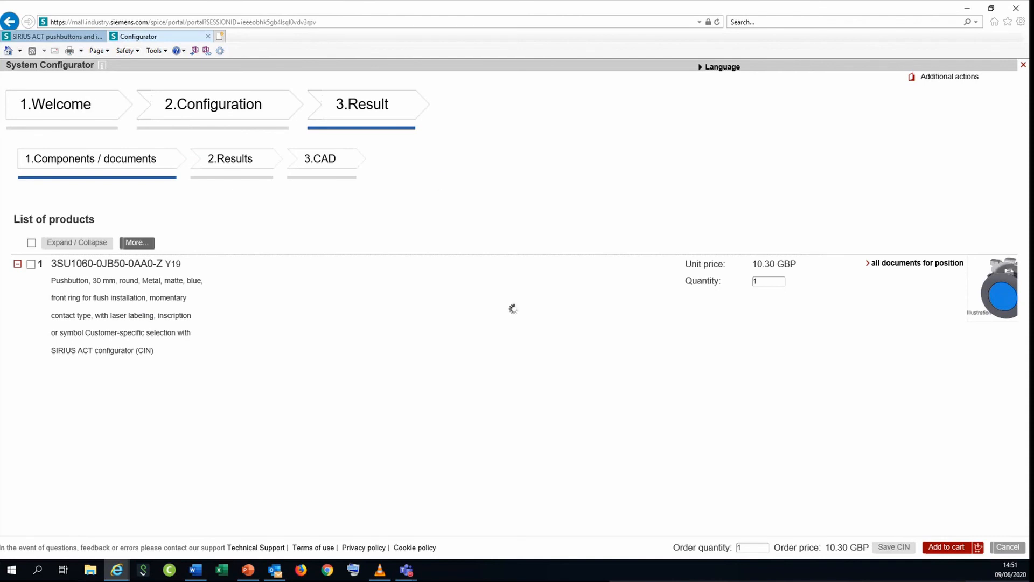
Step: Load the stored enclosure configuration by pasting its configuration identification number (CIN) on the welcome page
key(alt+Tab)
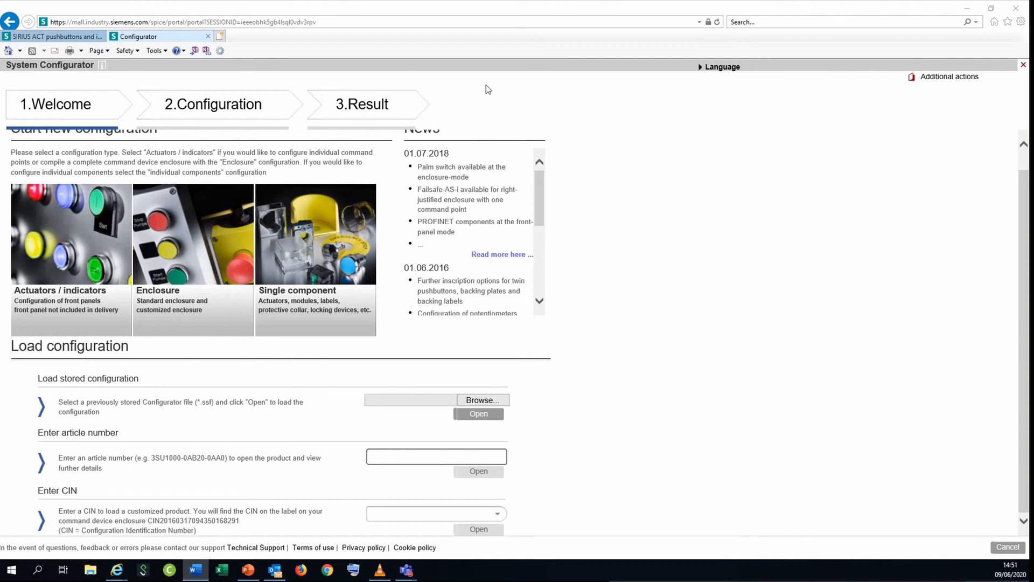
click(432, 12)
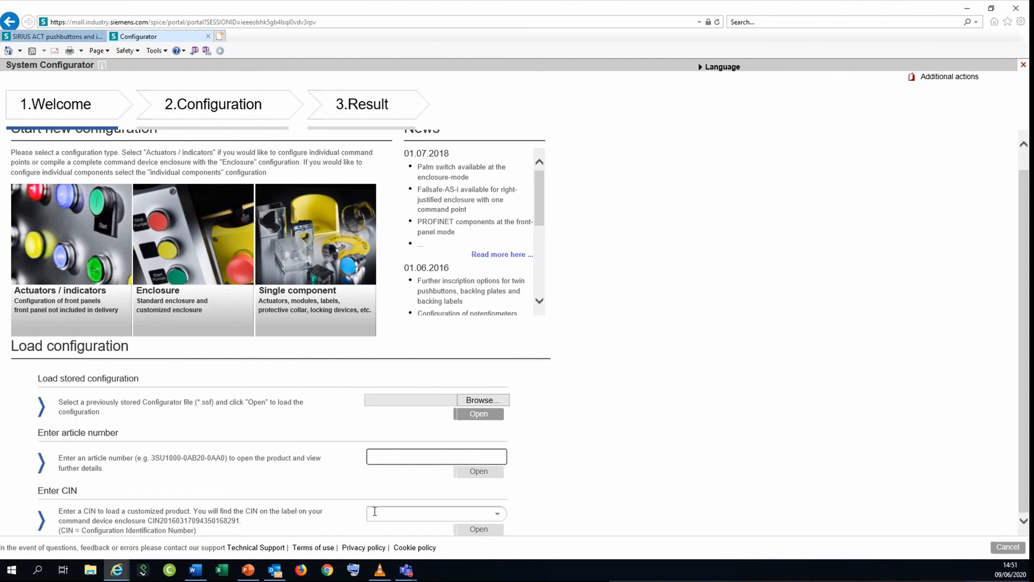
click(391, 512)
key(ctrl+v)
click(575, 523)
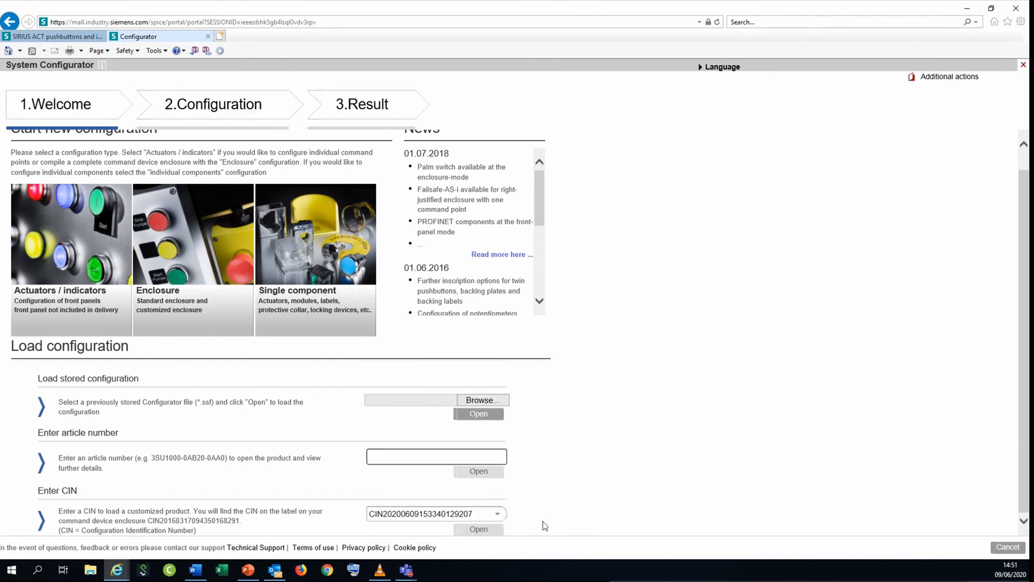
click(479, 529)
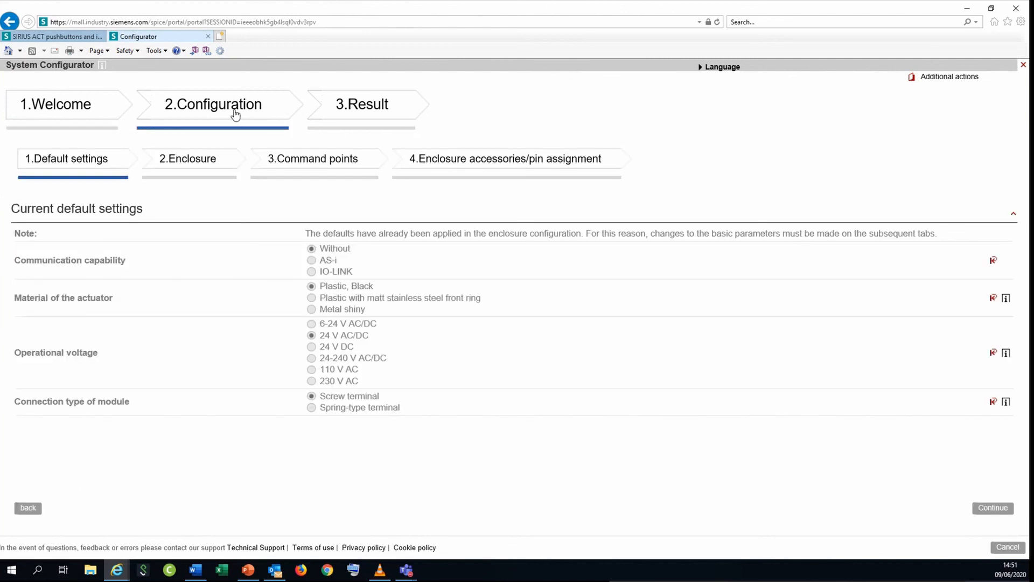
Step: Review the loaded enclosure's product list, exploded drawing, enclosure structure and default settings, and return to the welcome page
click(338, 107)
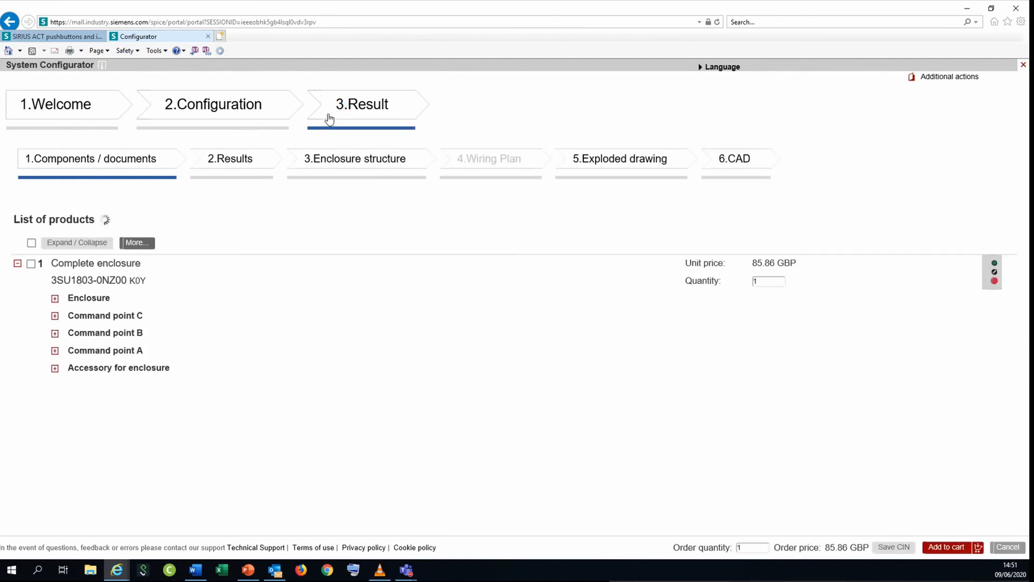
click(601, 164)
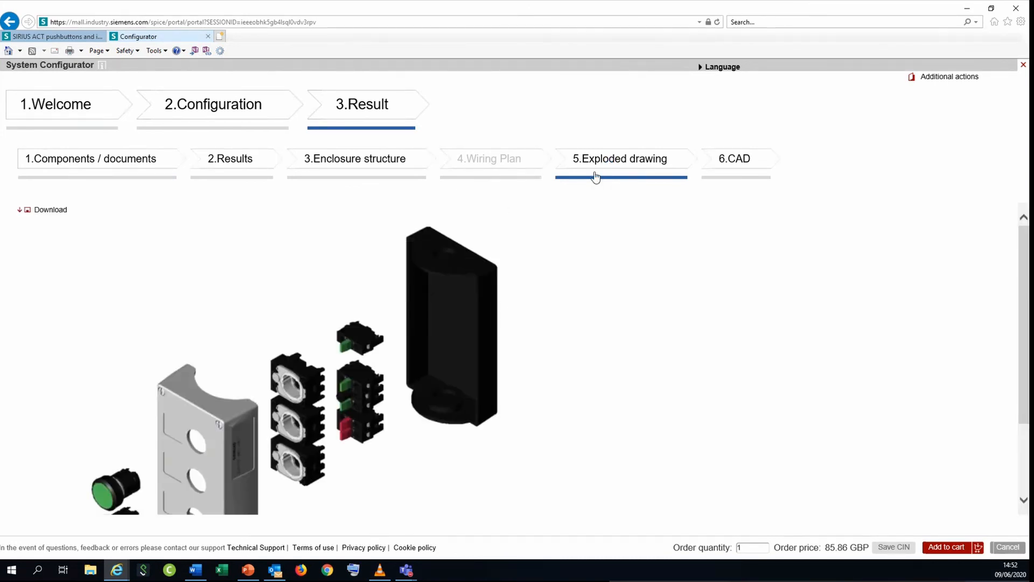
scroll(493, 408, down, 2)
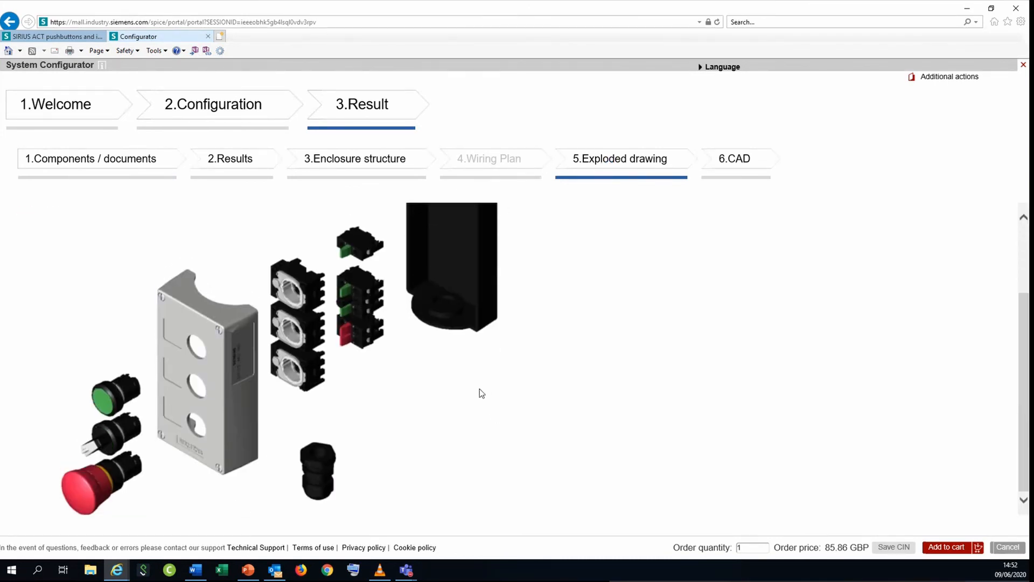
scroll(478, 386, up, 2)
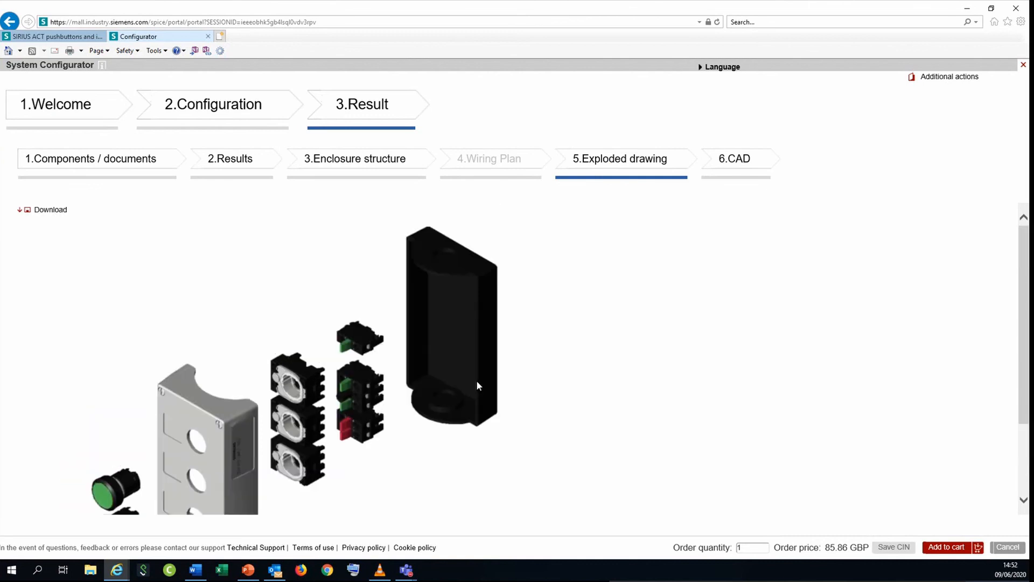
click(319, 165)
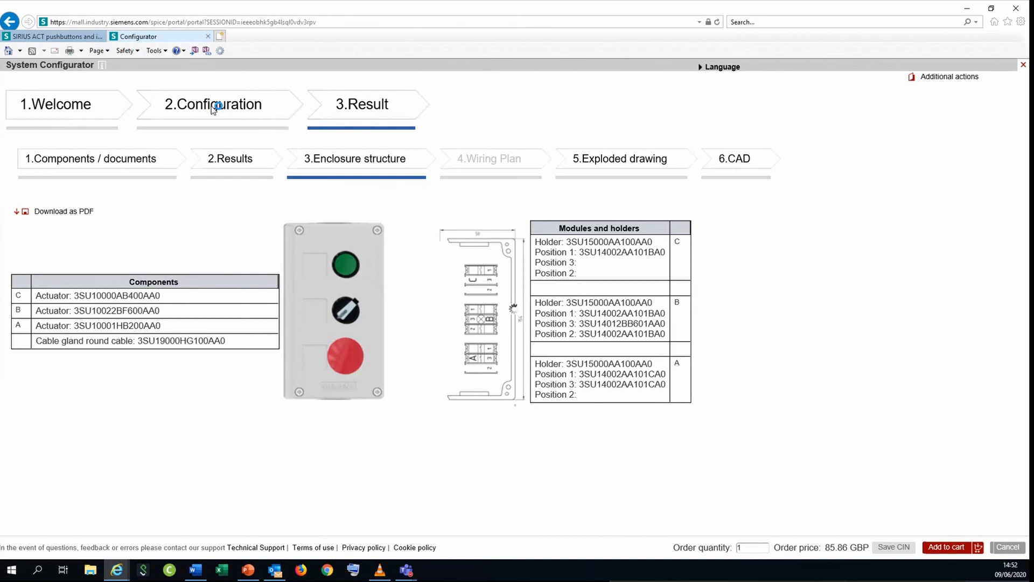
click(214, 108)
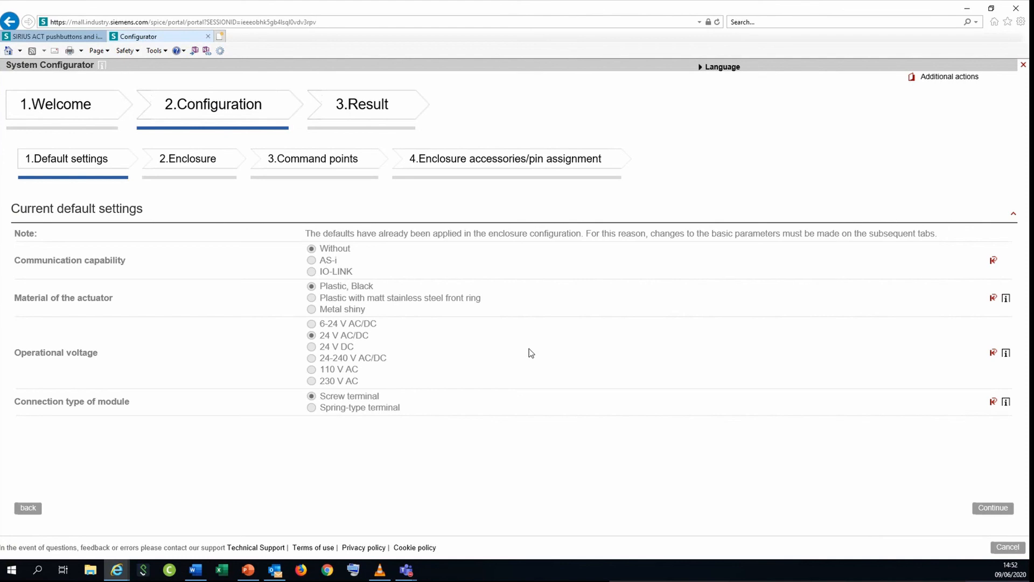
click(46, 109)
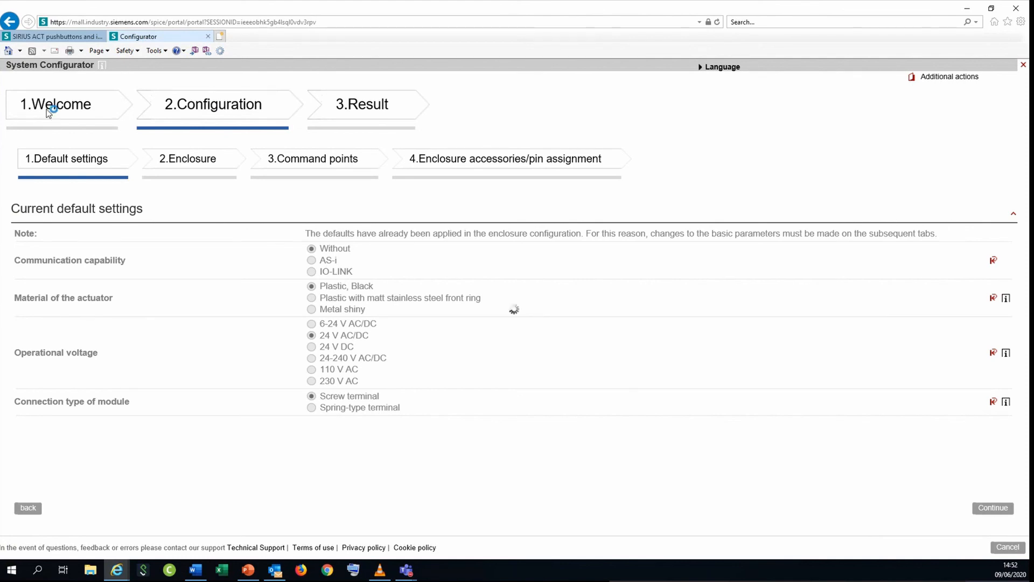